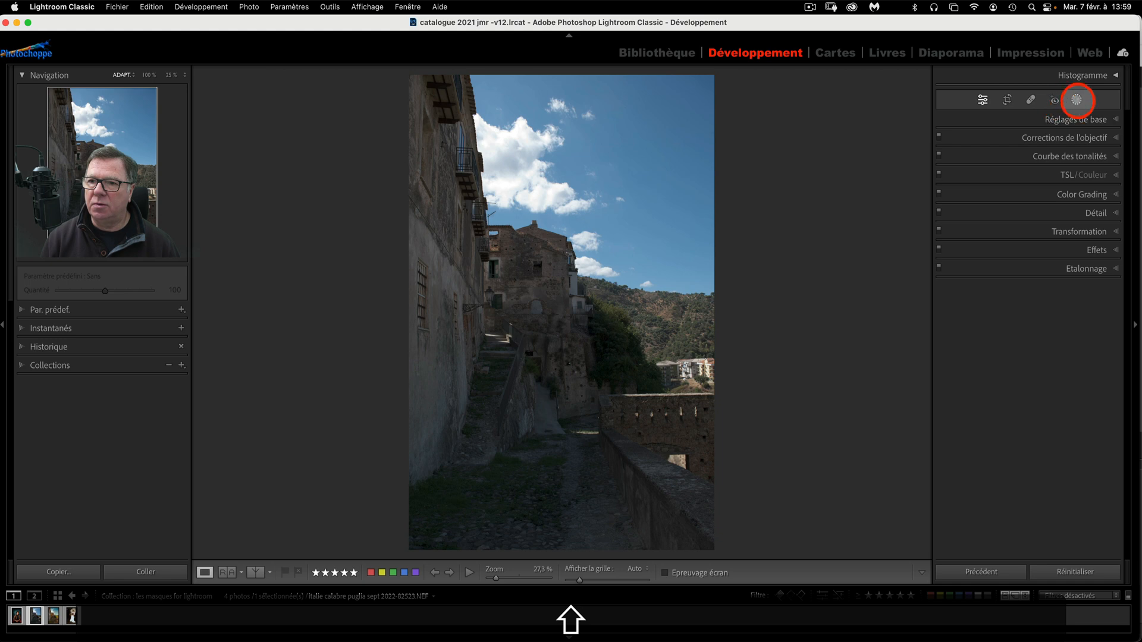
Step: Create a new Ciel mask that automatically selects the sky in the photo
{"action": "left_click", "coordinate": [1076, 99]}
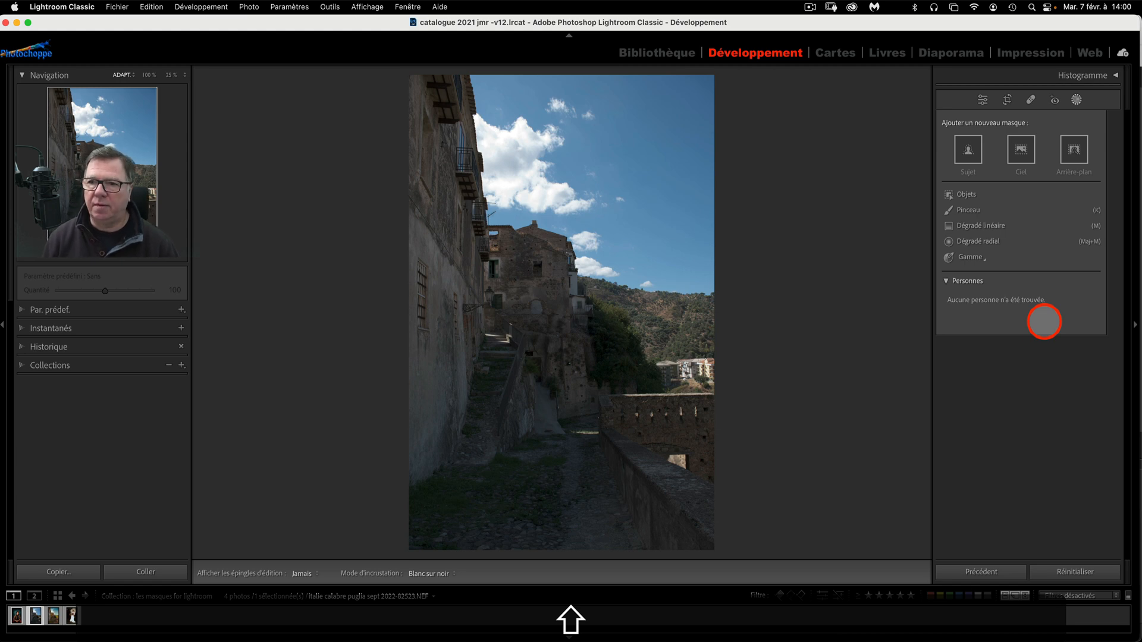
{"action": "left_click", "coordinate": [1021, 149]}
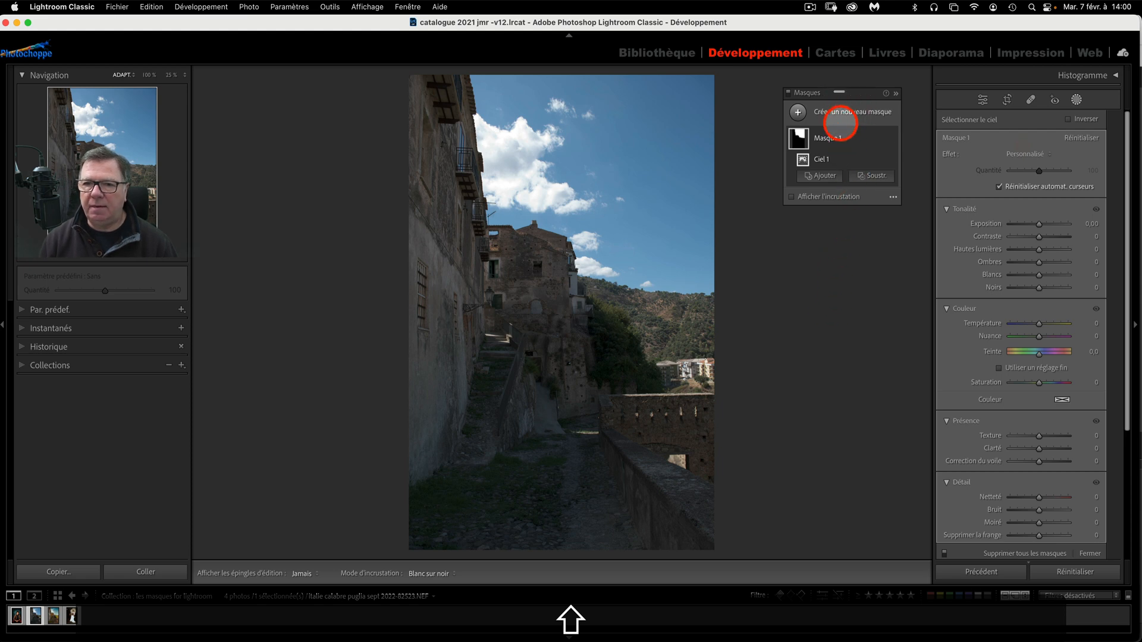
{"action": "mouse_move", "coordinate": [797, 136]}
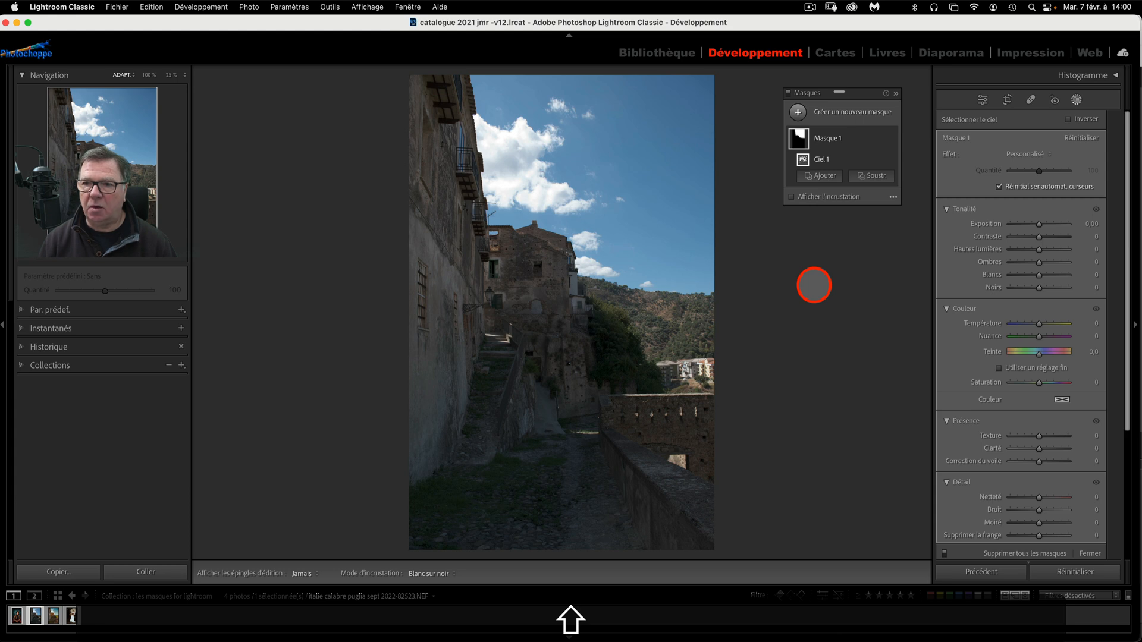
Step: Try docking the Masques panel above the mask settings, and float it again beside the photo, level with its upper edge
{"action": "left_click_drag", "start_coordinate": [864, 94], "coordinate": [1002, 115]}
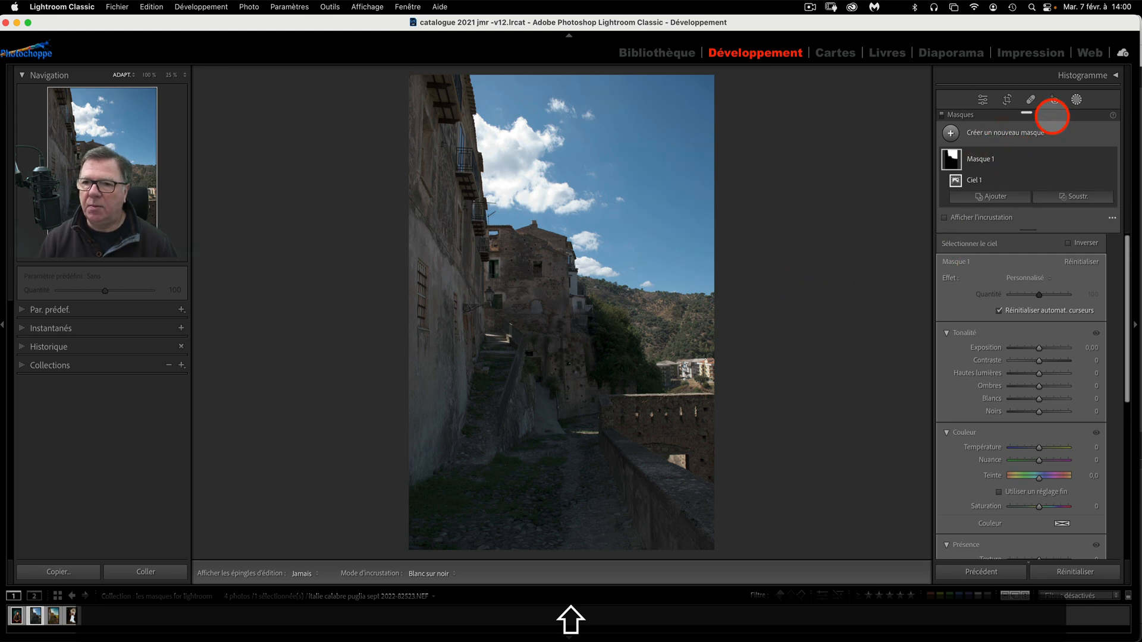
{"action": "left_click_drag", "start_coordinate": [1027, 113], "coordinate": [821, 100]}
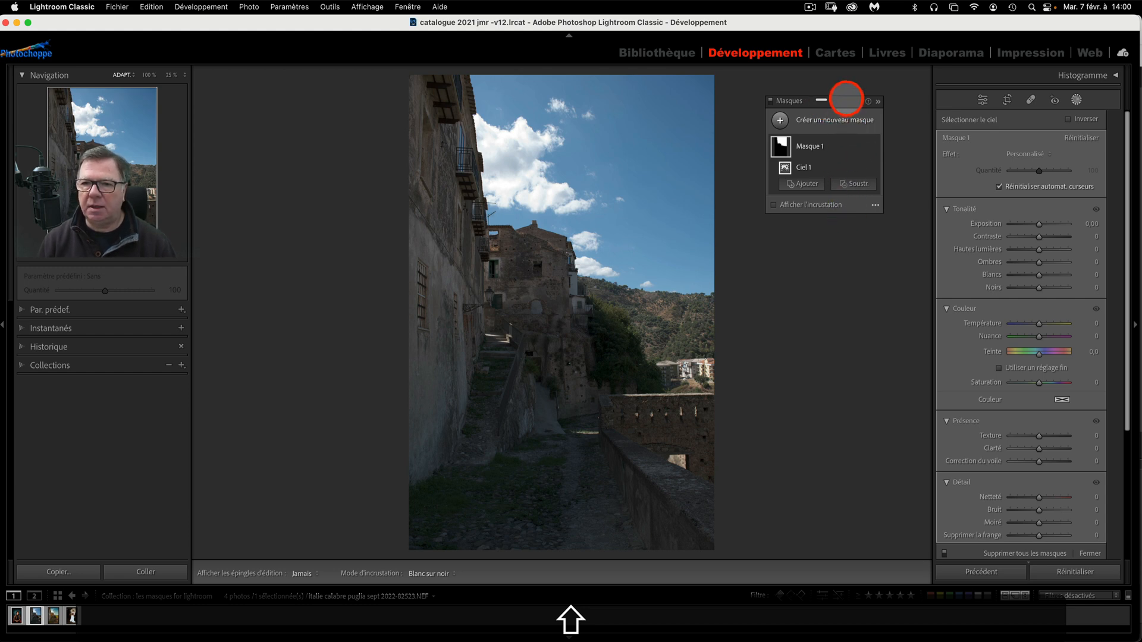
{"action": "left_click_drag", "start_coordinate": [846, 99], "coordinate": [836, 75]}
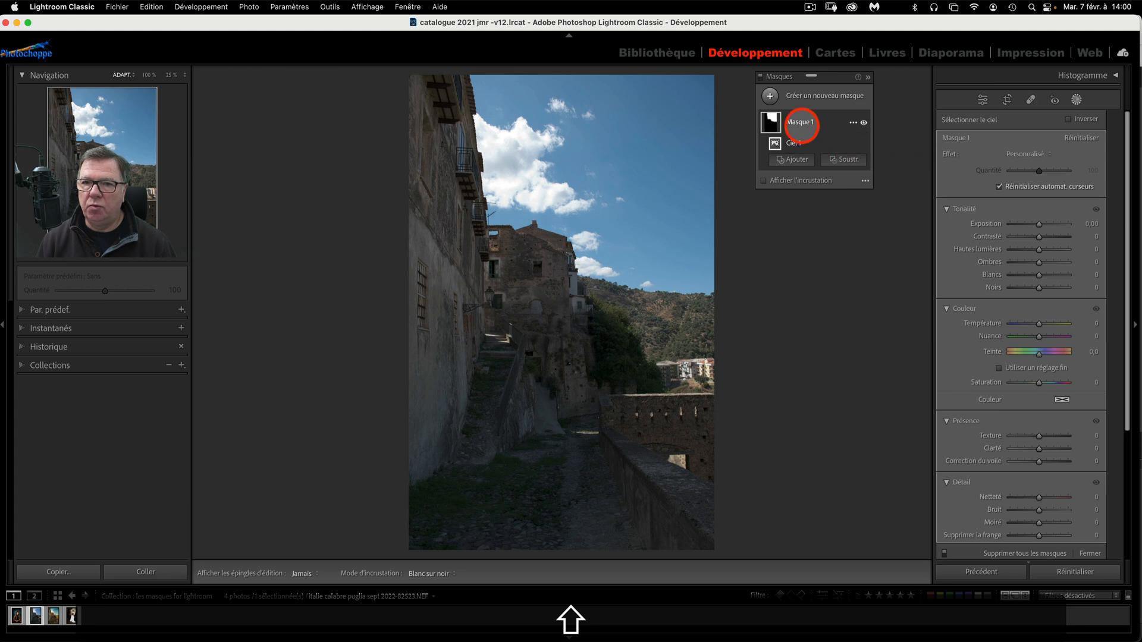
{"action": "mouse_move", "coordinate": [773, 124]}
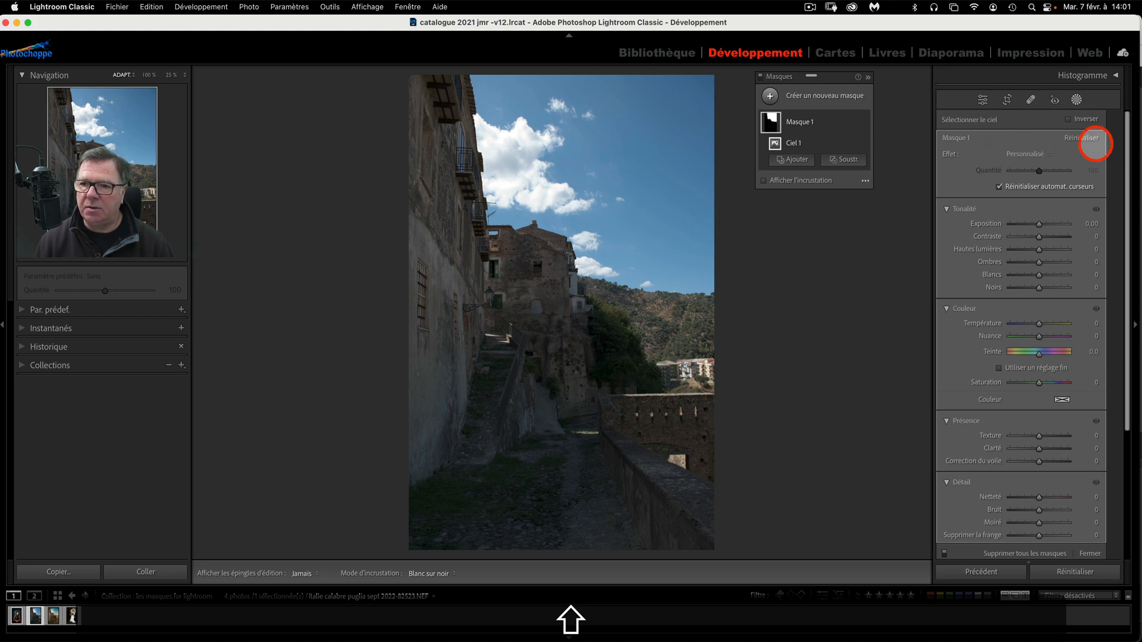
Step: Look through the sky mask's adjustment sections from Tonalité to Détail, including the display options for those sections
{"action": "scroll", "coordinate": [1049, 255], "scroll_direction": "down", "scroll_amount": 3}
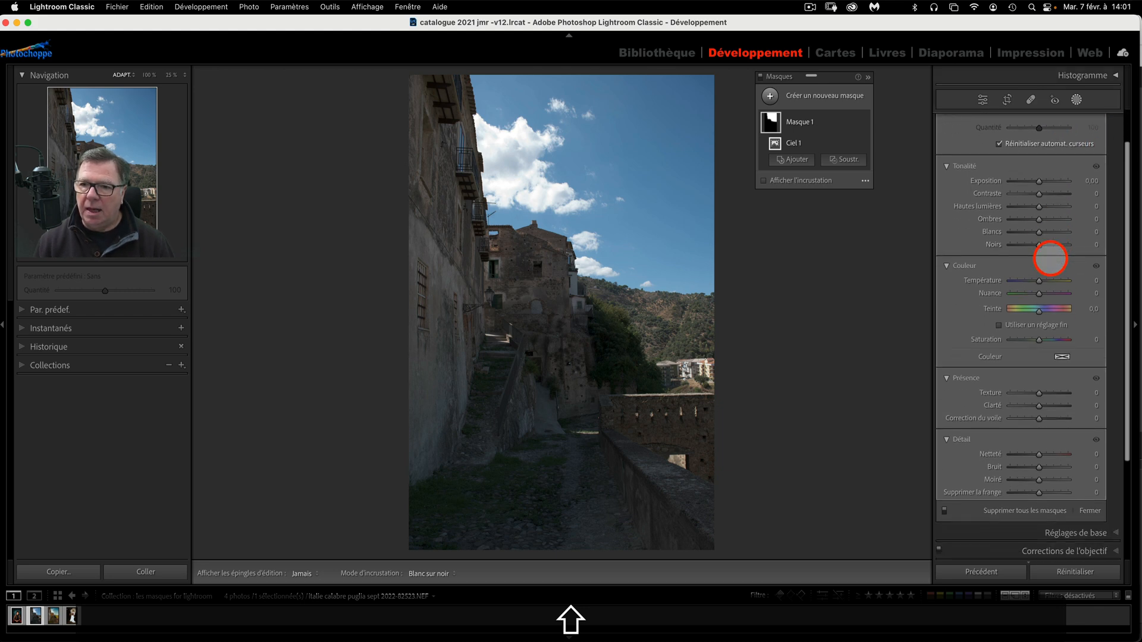
{"action": "scroll", "coordinate": [1050, 258], "scroll_direction": "down", "scroll_amount": 5}
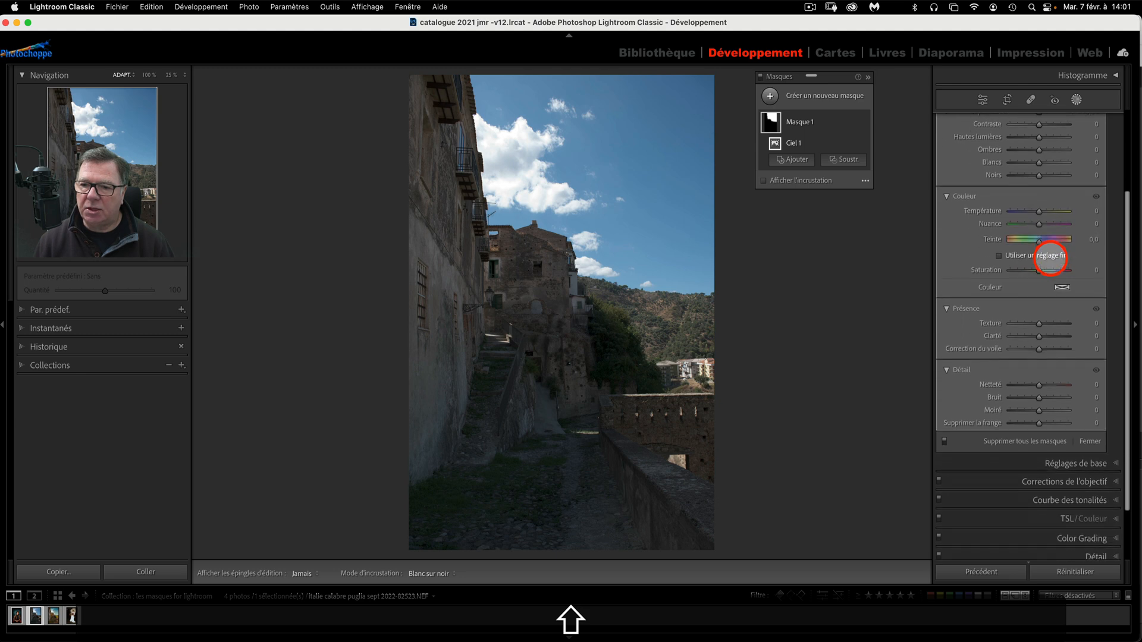
{"action": "scroll", "coordinate": [1049, 257], "scroll_direction": "down", "scroll_amount": 2}
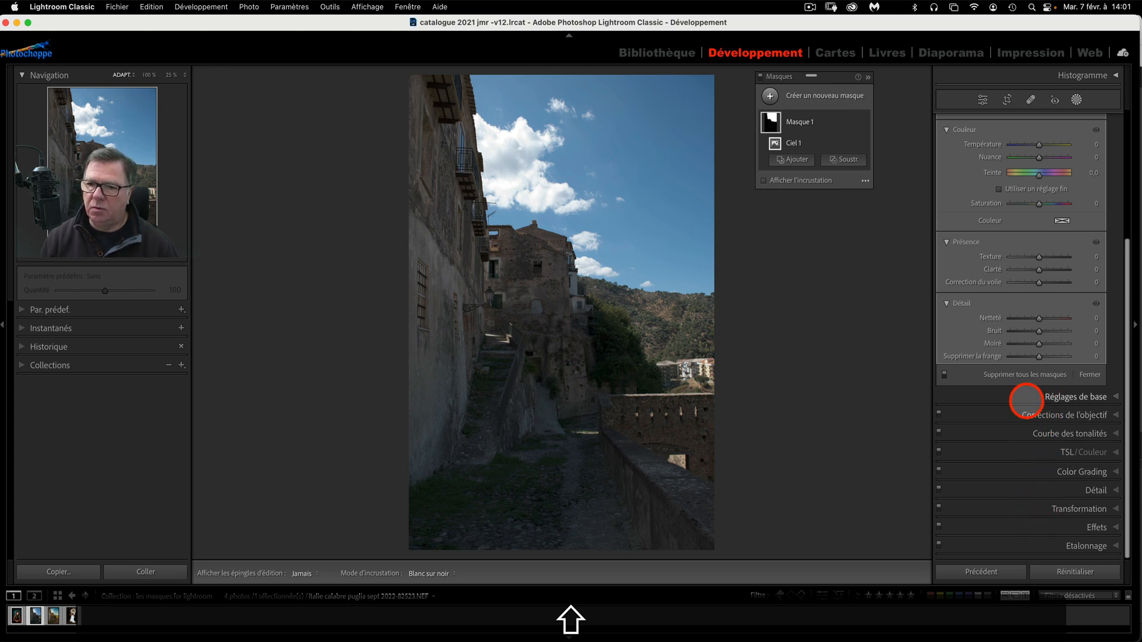
{"action": "scroll", "coordinate": [1026, 275], "scroll_direction": "up", "scroll_amount": 5}
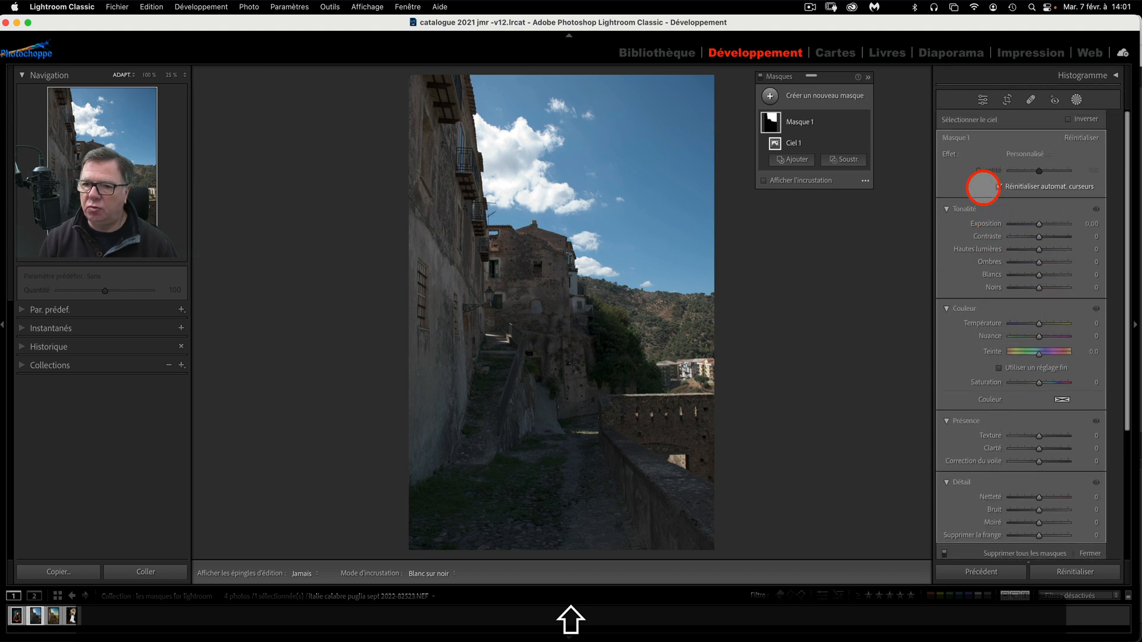
{"action": "right_click", "coordinate": [986, 209]}
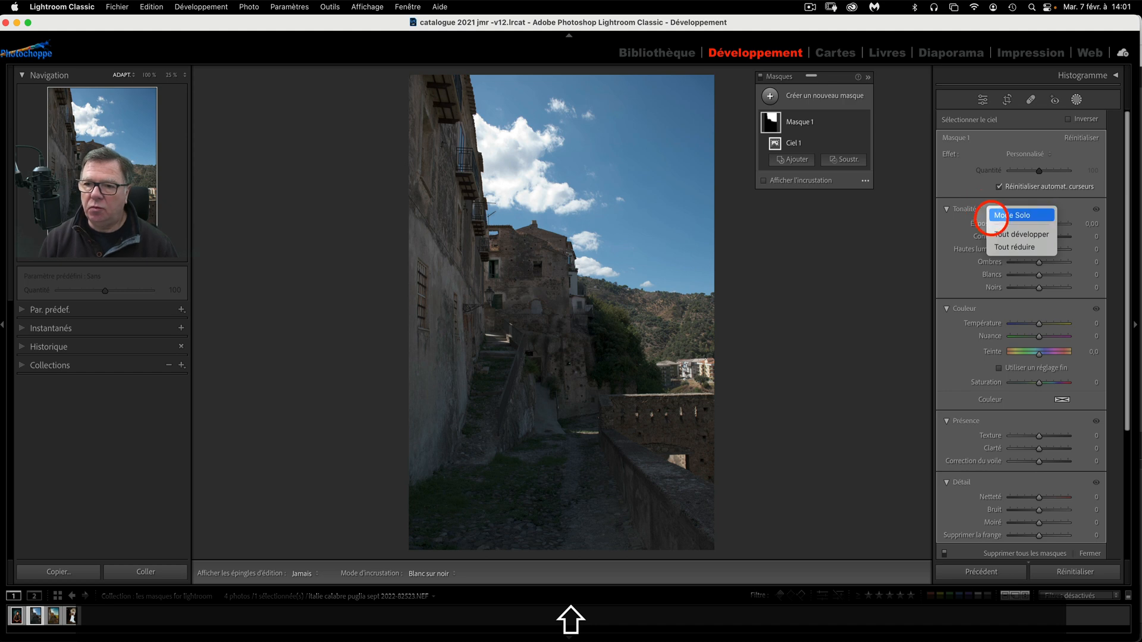
{"action": "left_click", "coordinate": [989, 213]}
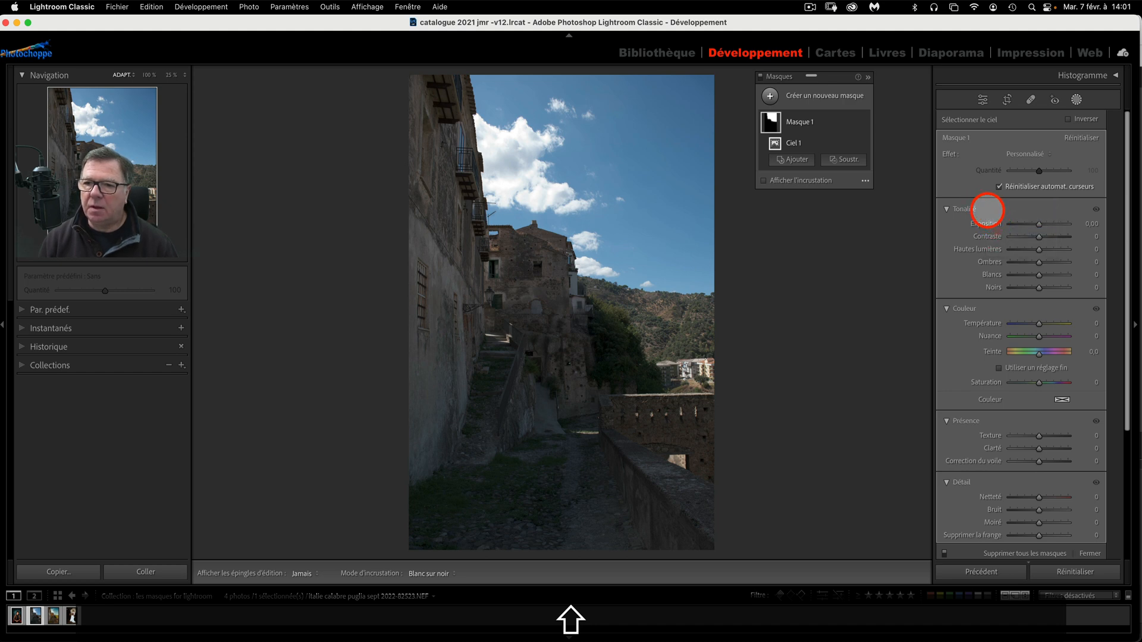
{"action": "scroll", "coordinate": [988, 389], "scroll_direction": "down", "scroll_amount": 2}
{"action": "scroll", "coordinate": [988, 389], "scroll_direction": "up", "scroll_amount": 2}
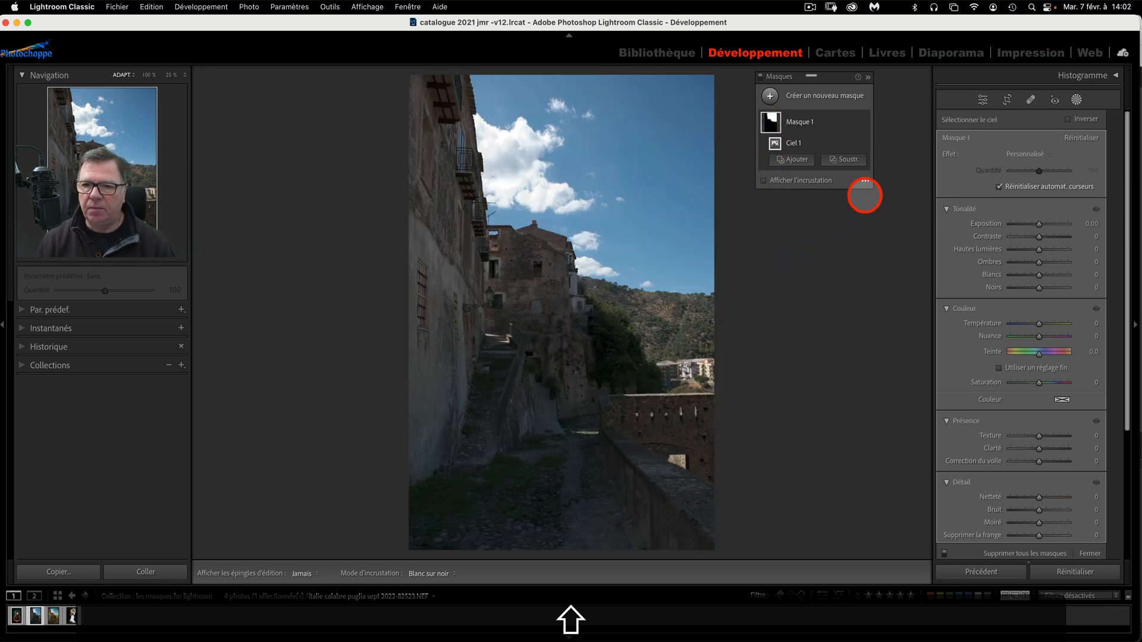
Step: Switch the mask overlay mode to Incrustation couleur and preview the overlay on the sky, hiding it again
{"action": "left_click", "coordinate": [864, 180]}
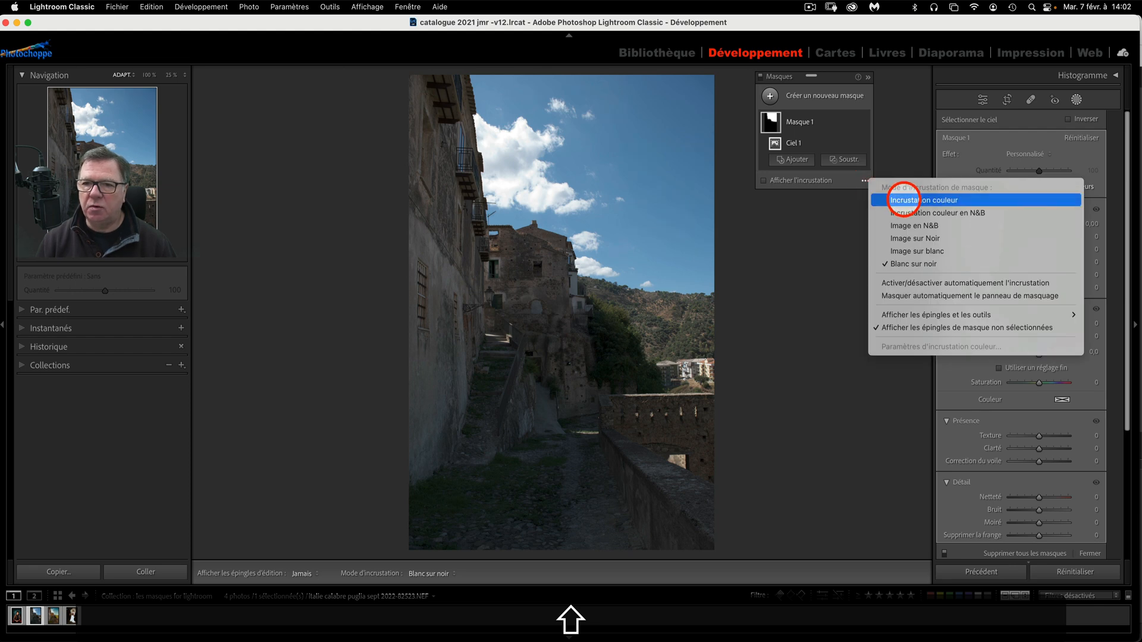
{"action": "left_click", "coordinate": [904, 200]}
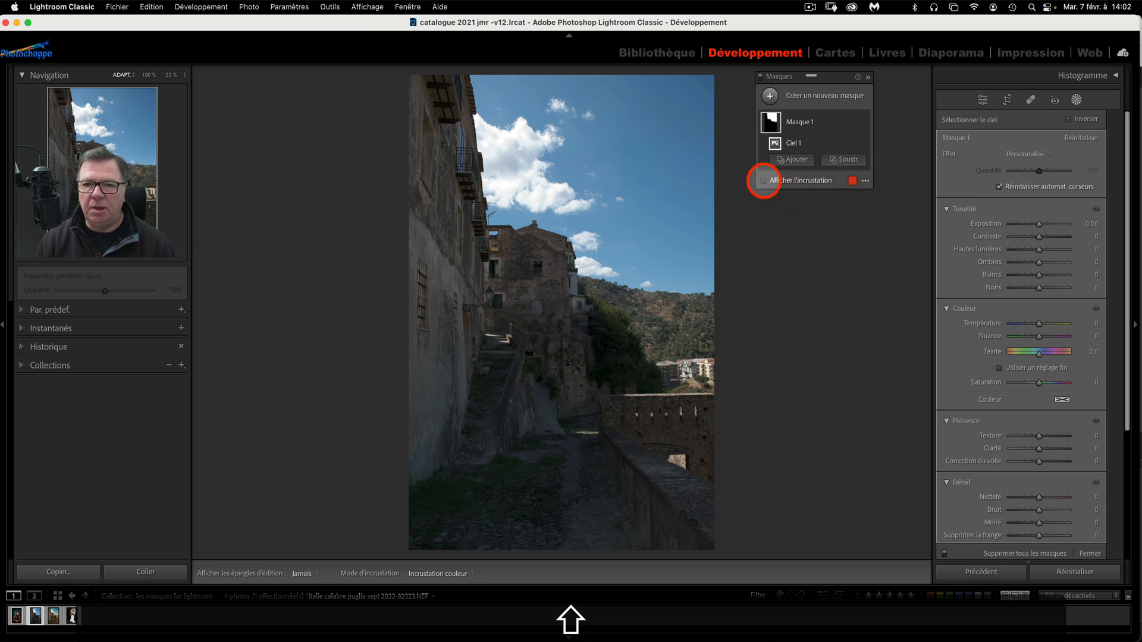
{"action": "left_click", "coordinate": [764, 181]}
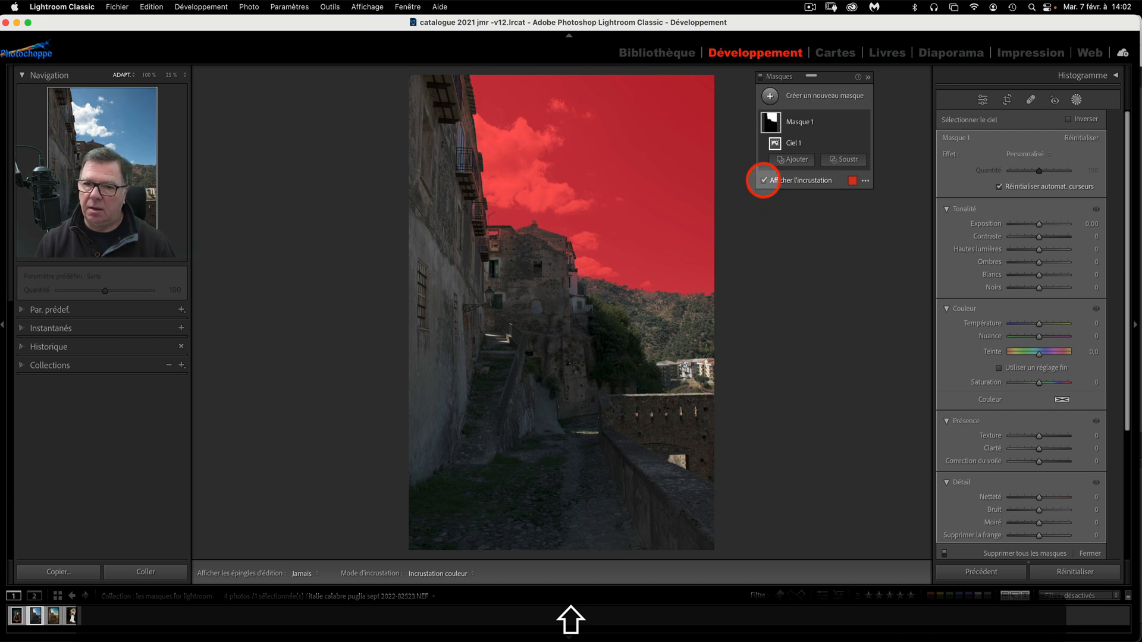
{"action": "left_click", "coordinate": [764, 180]}
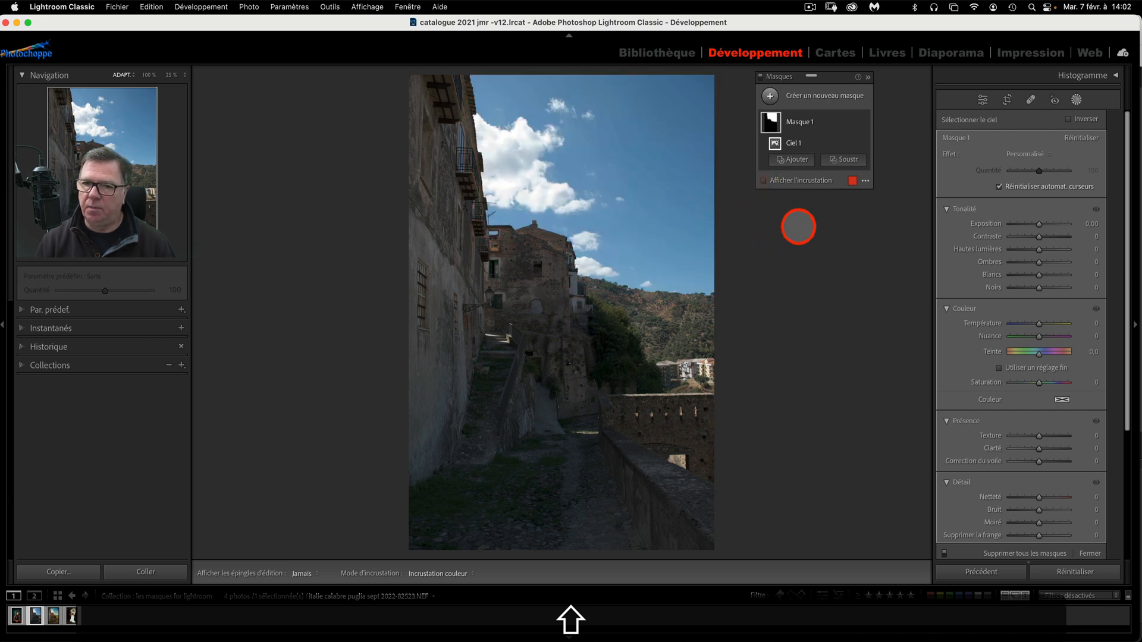
{"action": "mouse_move", "coordinate": [769, 122]}
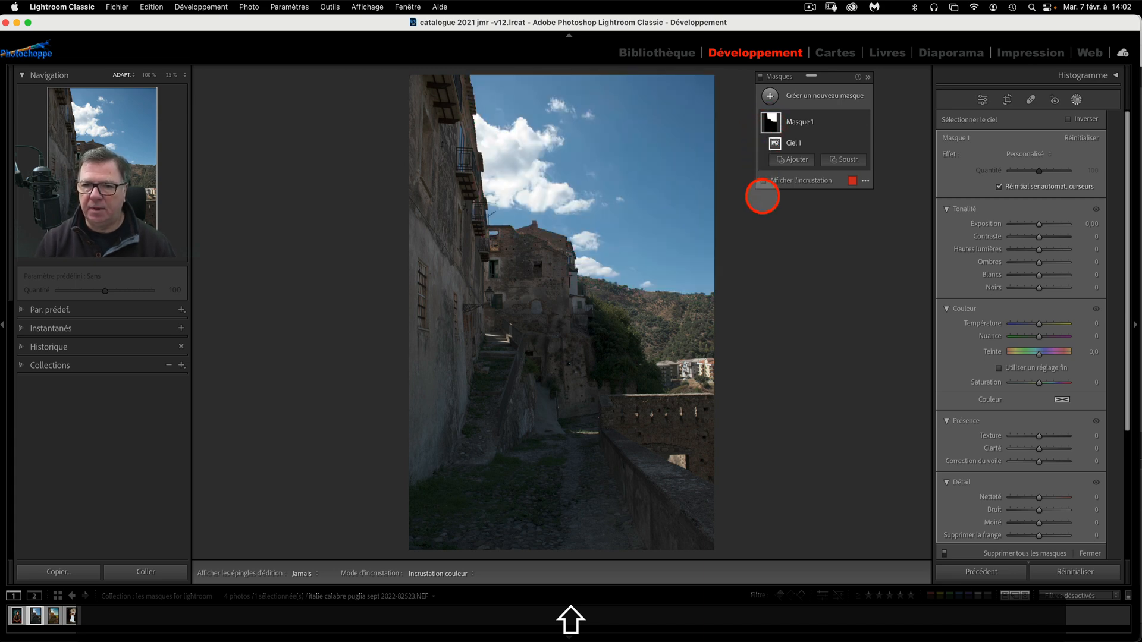
Step: Preview the sky mask with the overlay modes Incrustation couleur en N&B and Image en N&B
{"action": "left_click", "coordinate": [865, 180]}
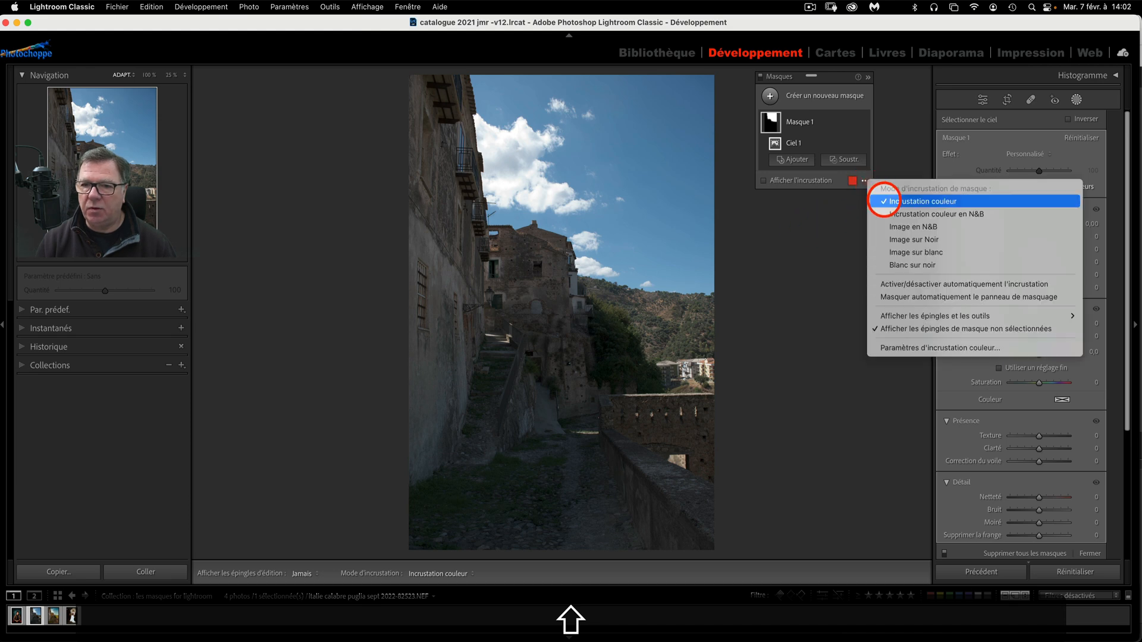
{"action": "left_click", "coordinate": [891, 213]}
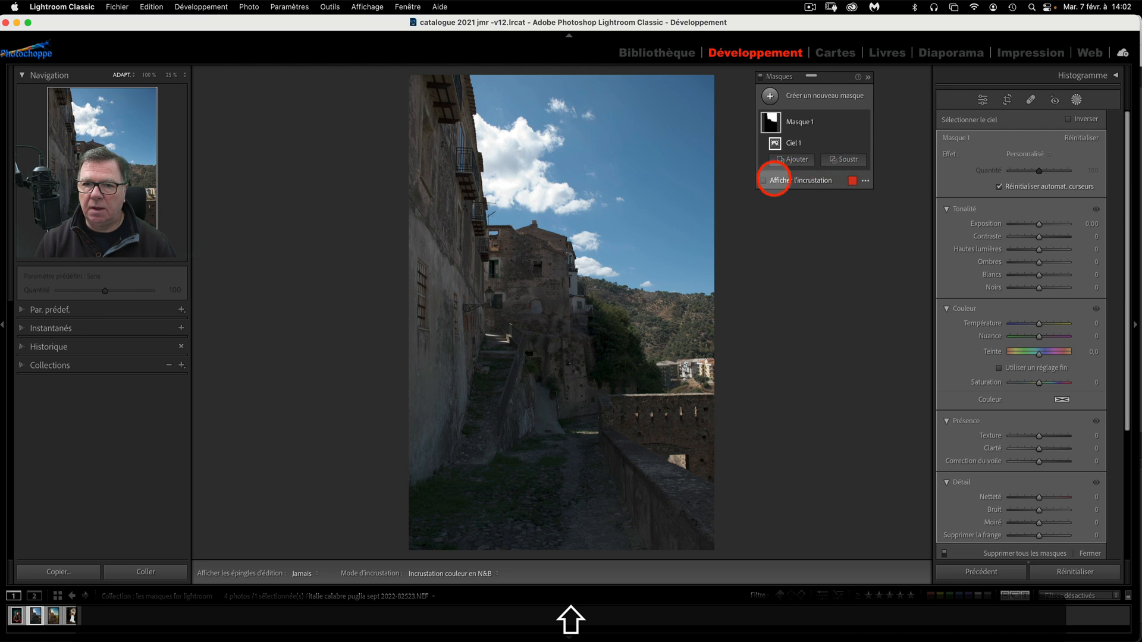
{"action": "left_click", "coordinate": [774, 179]}
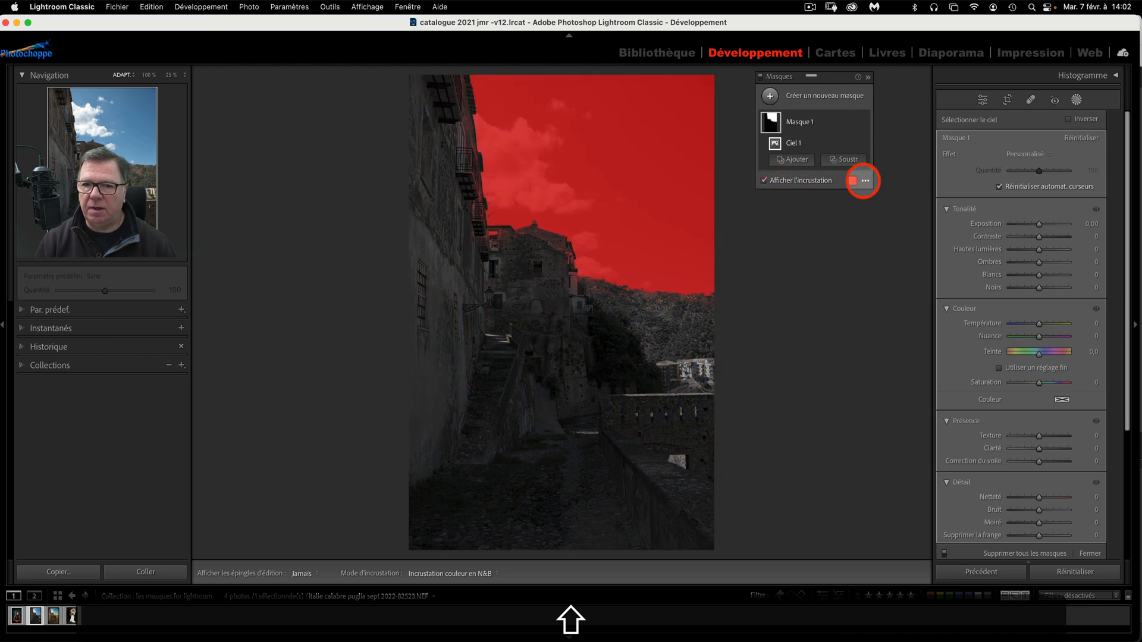
{"action": "left_click", "coordinate": [865, 180]}
{"action": "left_click", "coordinate": [879, 225]}
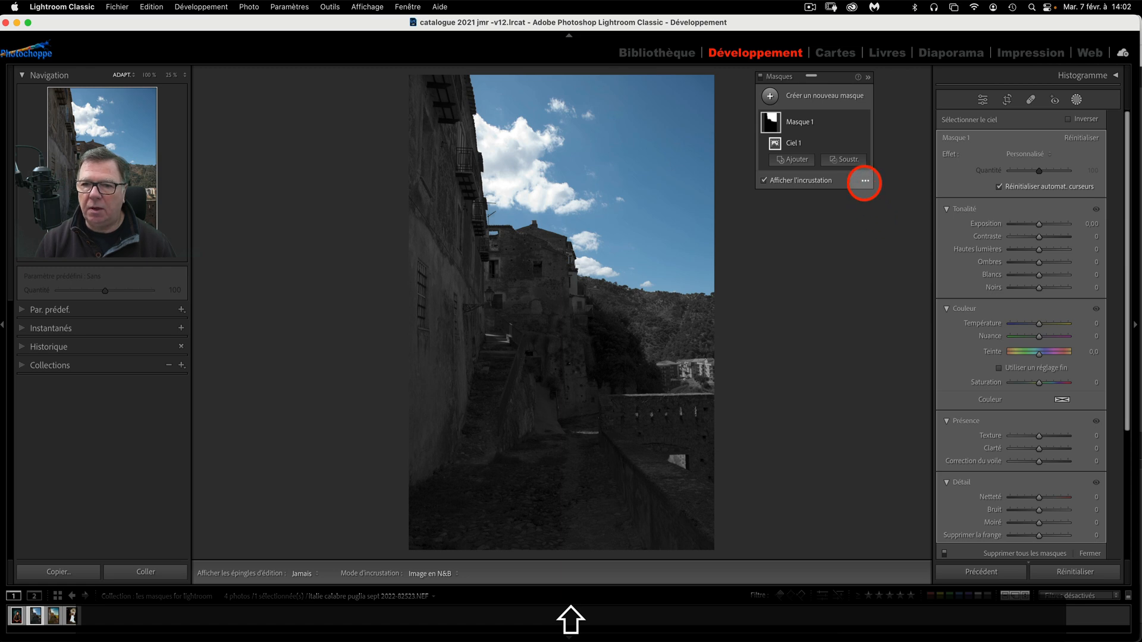
Step: Compare the sky mask in the overlay modes Image sur Noir and Image sur blanc
{"action": "left_click", "coordinate": [864, 181]}
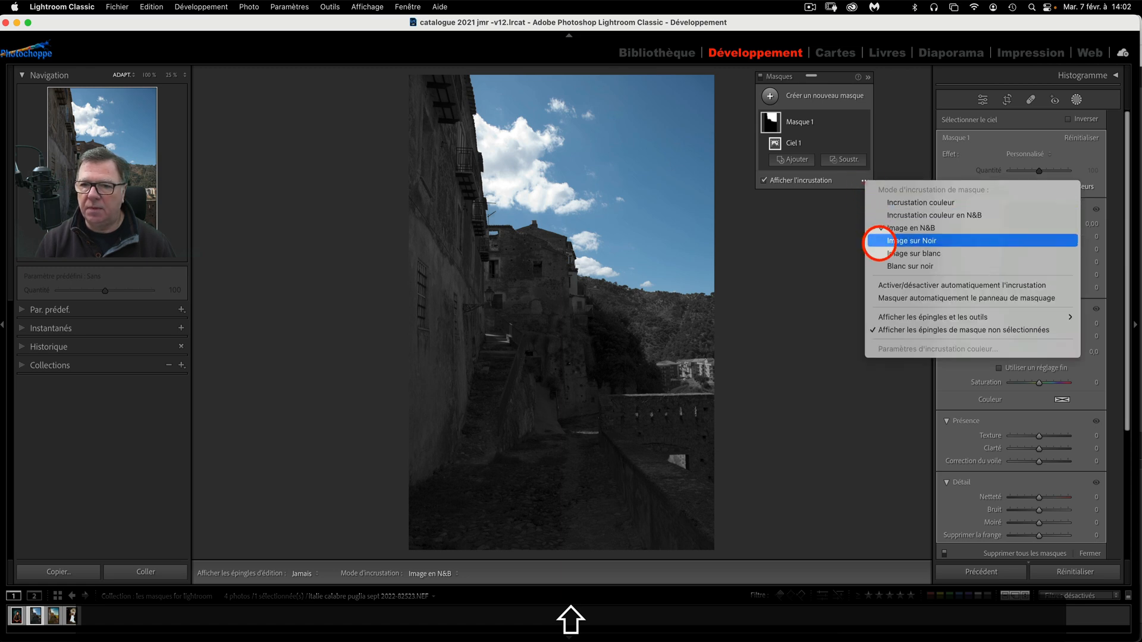
{"action": "left_click", "coordinate": [879, 241]}
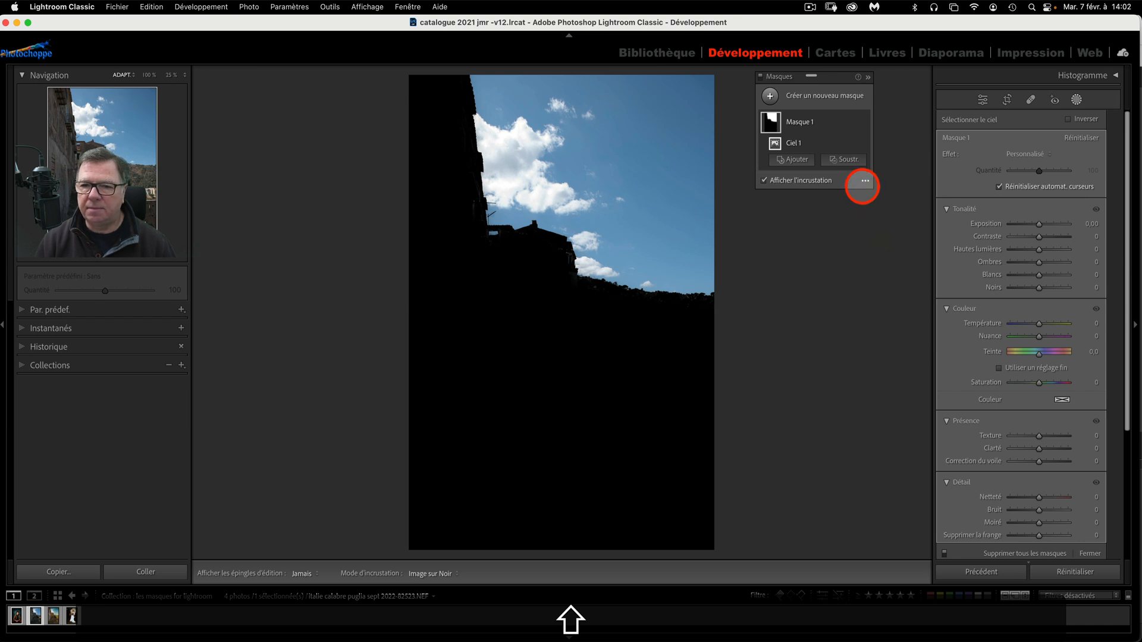
{"action": "left_click", "coordinate": [862, 180]}
{"action": "left_click", "coordinate": [886, 251]}
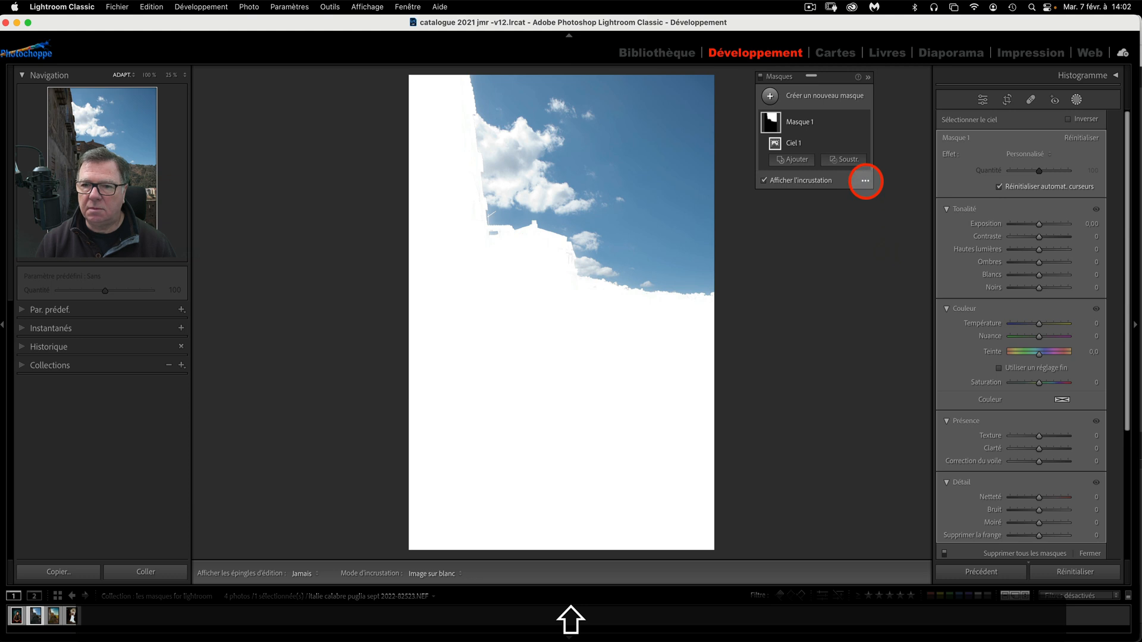
Step: Set the mask overlay mode to Blanc sur noir, review the remaining overlay options, and hide the overlay
{"action": "left_click", "coordinate": [865, 180]}
{"action": "left_click", "coordinate": [891, 265]}
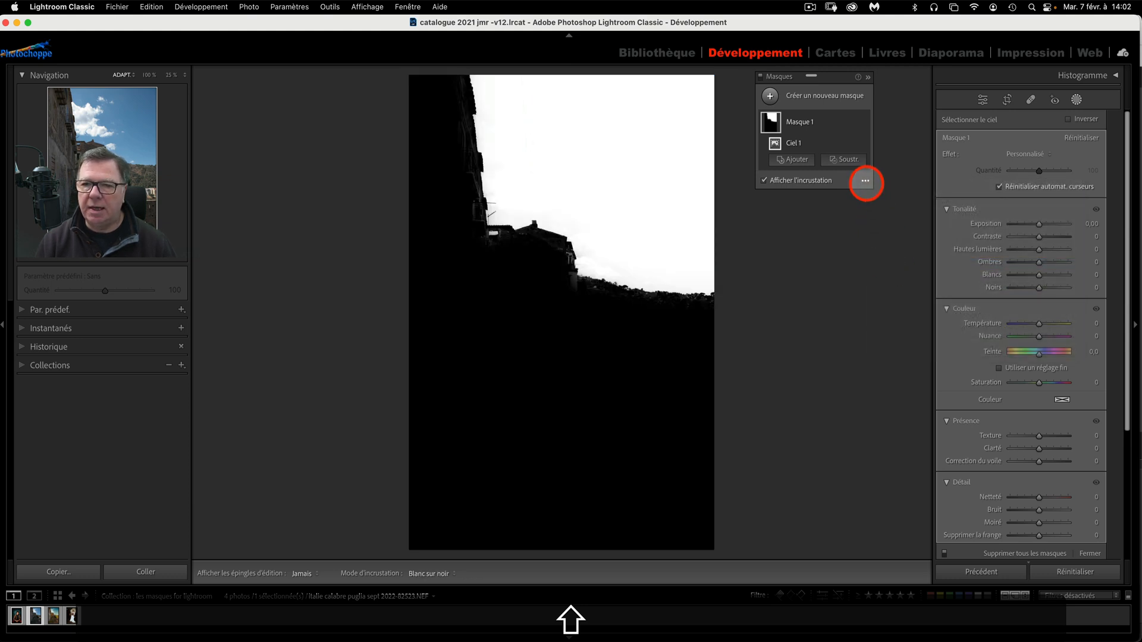
{"action": "left_click", "coordinate": [865, 180]}
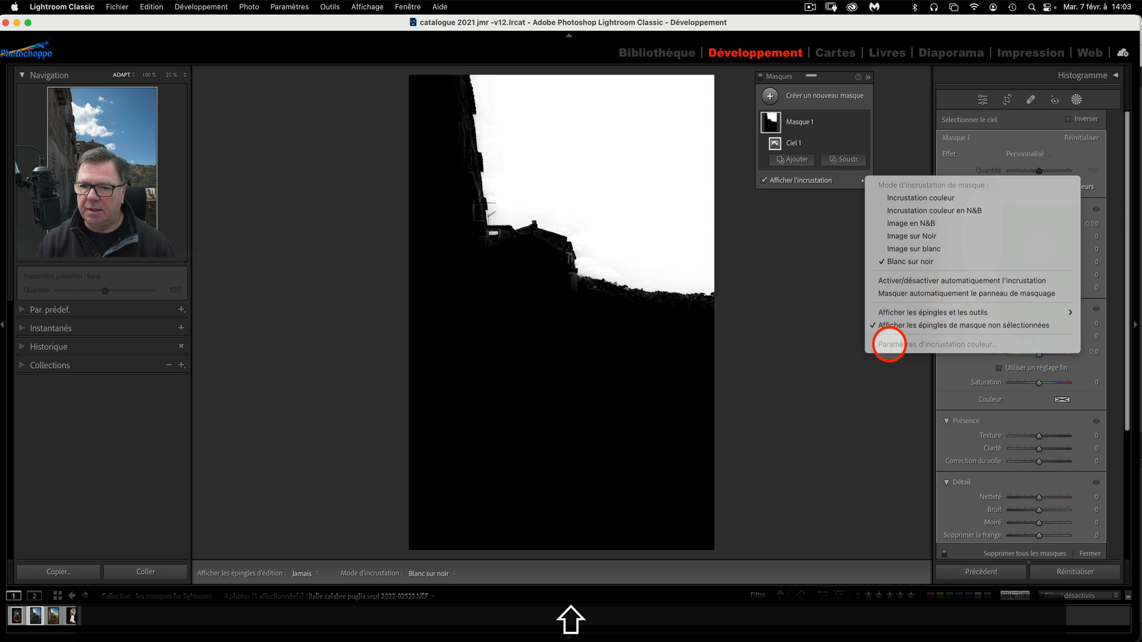
{"action": "mouse_move", "coordinate": [940, 309]}
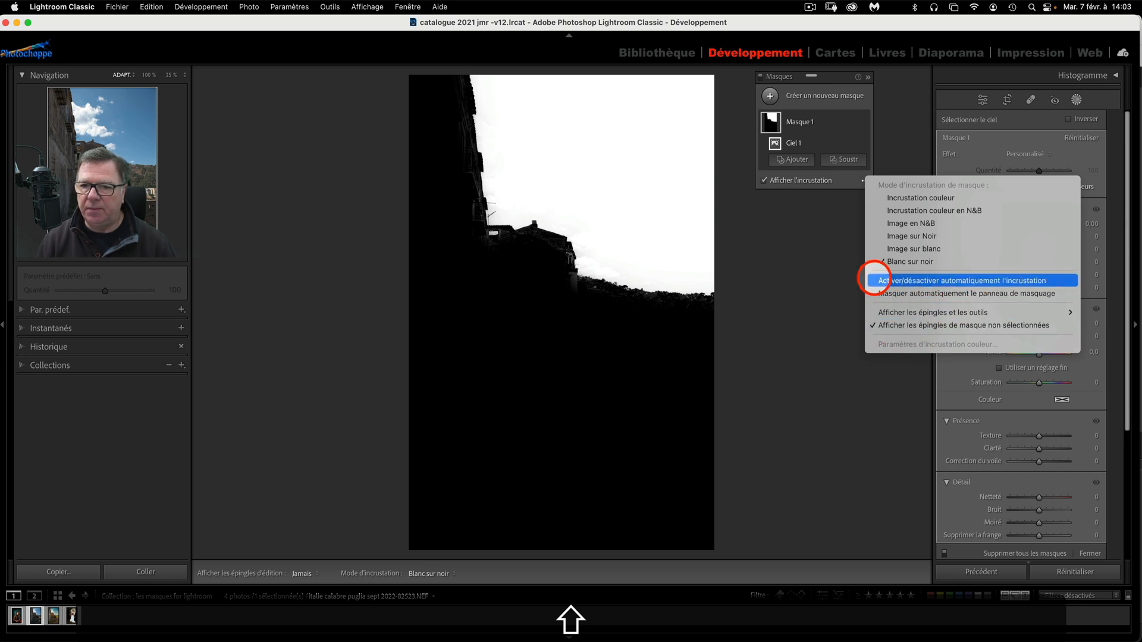
{"action": "left_click", "coordinate": [828, 241]}
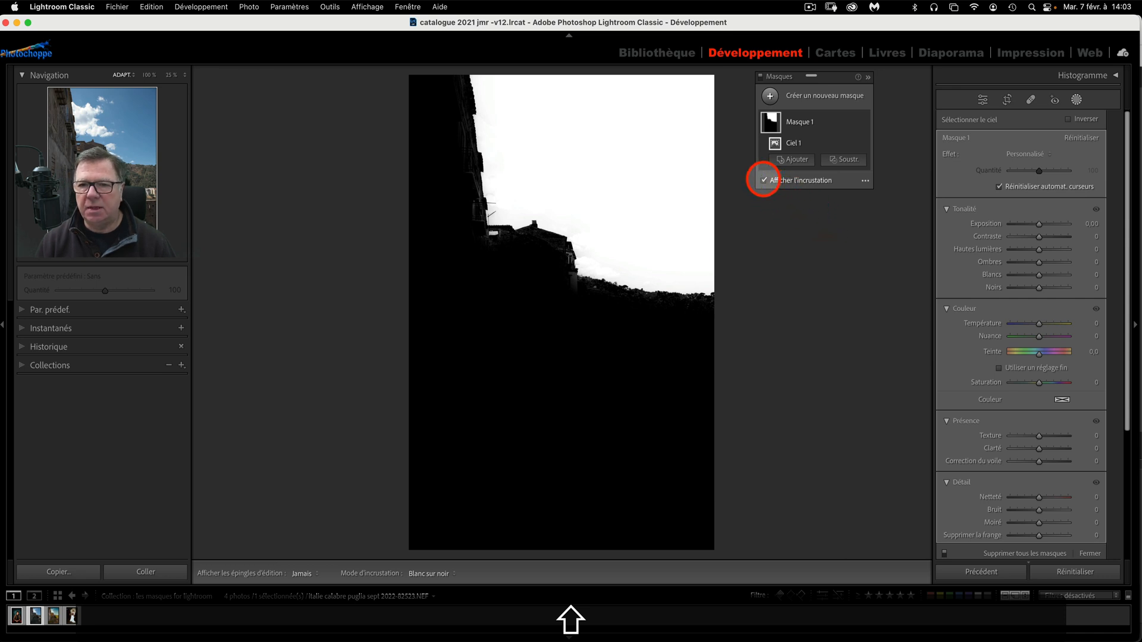
{"action": "left_click", "coordinate": [764, 180]}
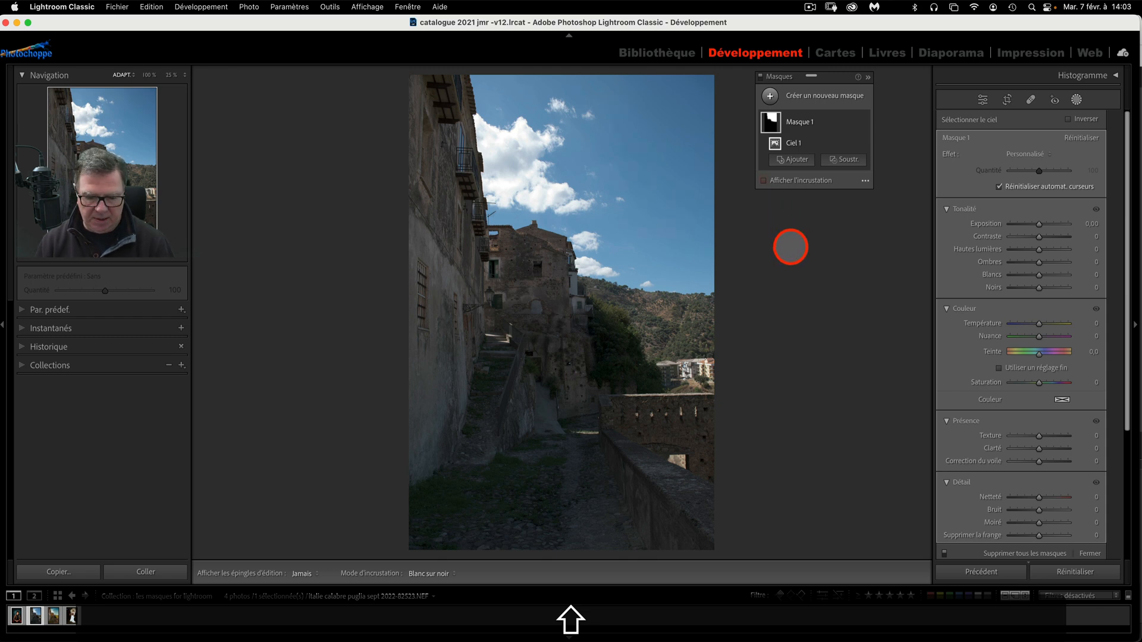
Step: Set the edit pins to display in Auto mode and zoom in on the sky mask's pin
{"action": "key", "text": "shift+h"}
{"action": "mouse_move", "coordinate": [627, 168]}
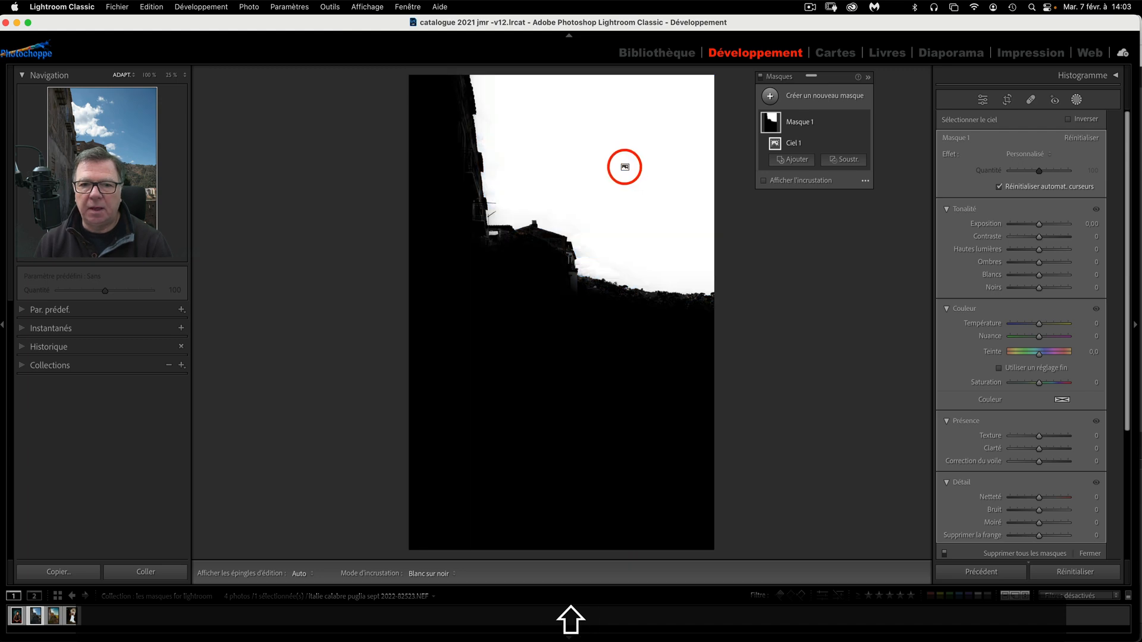
{"action": "key", "text": "super+plus"}
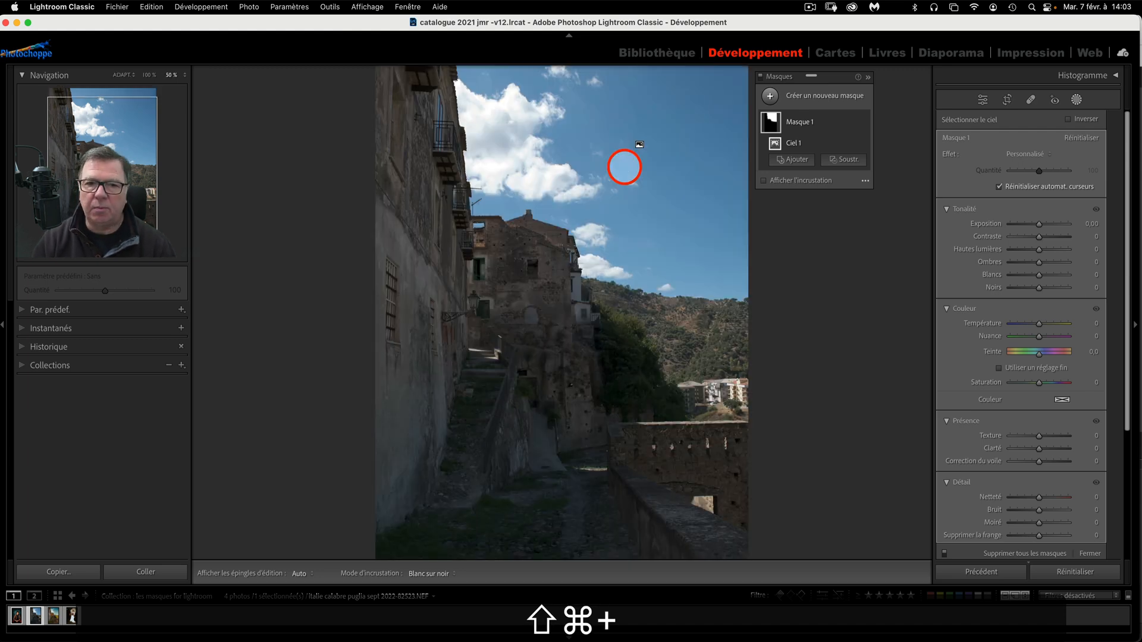
{"action": "left_click_drag", "start_coordinate": [629, 170], "coordinate": [536, 453]}
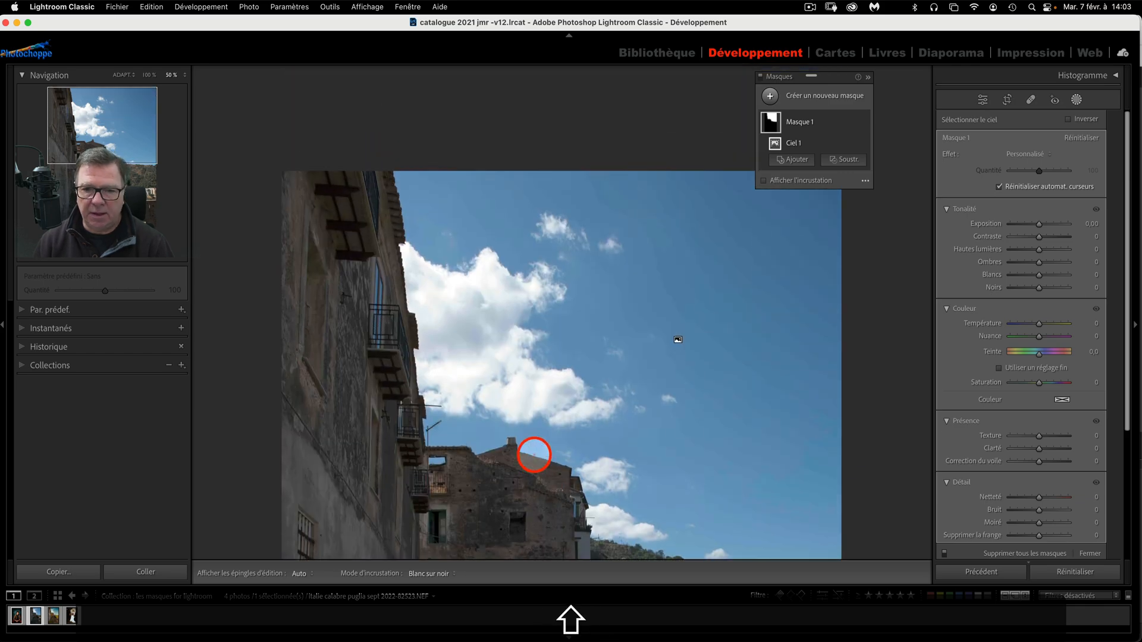
{"action": "key", "text": "super+plus"}
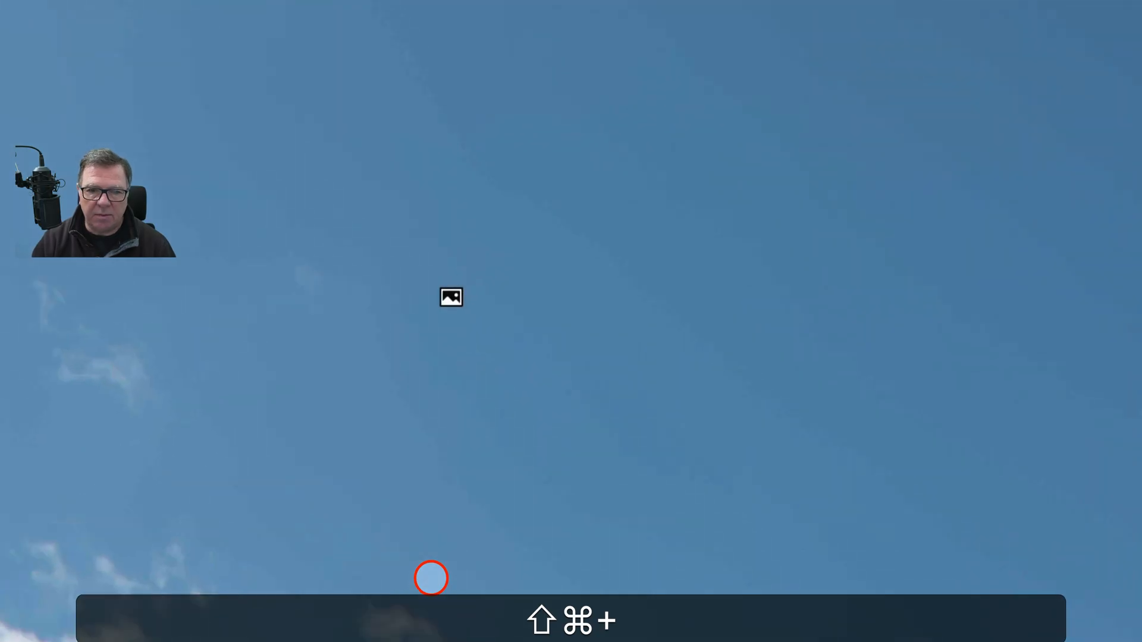
Step: Zoom out to the whole photo, hide the edit pins with Jamais, and restore their Auto display
{"action": "key", "text": "super+minus"}
{"action": "key", "text": "super+minus"}
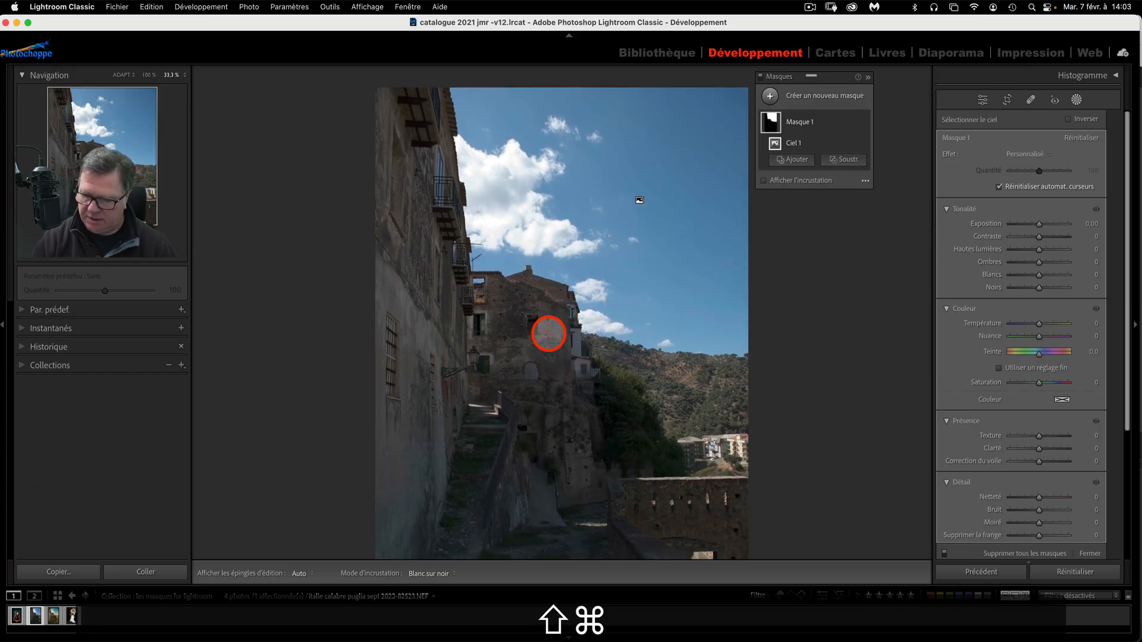
{"action": "key", "text": "super+minus"}
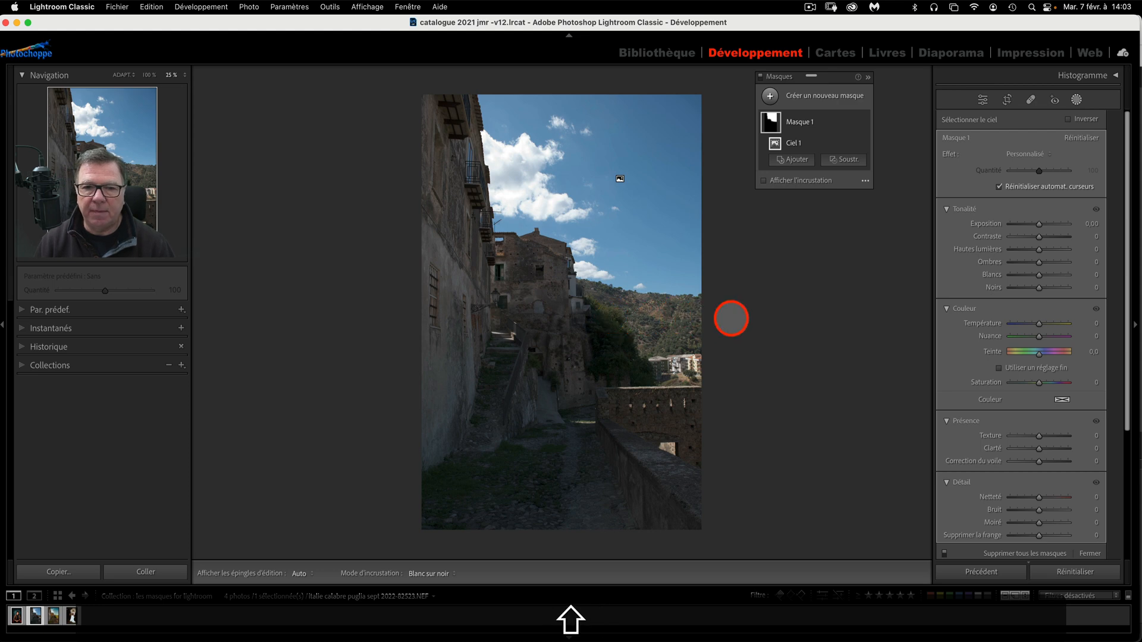
{"action": "mouse_move", "coordinate": [616, 178]}
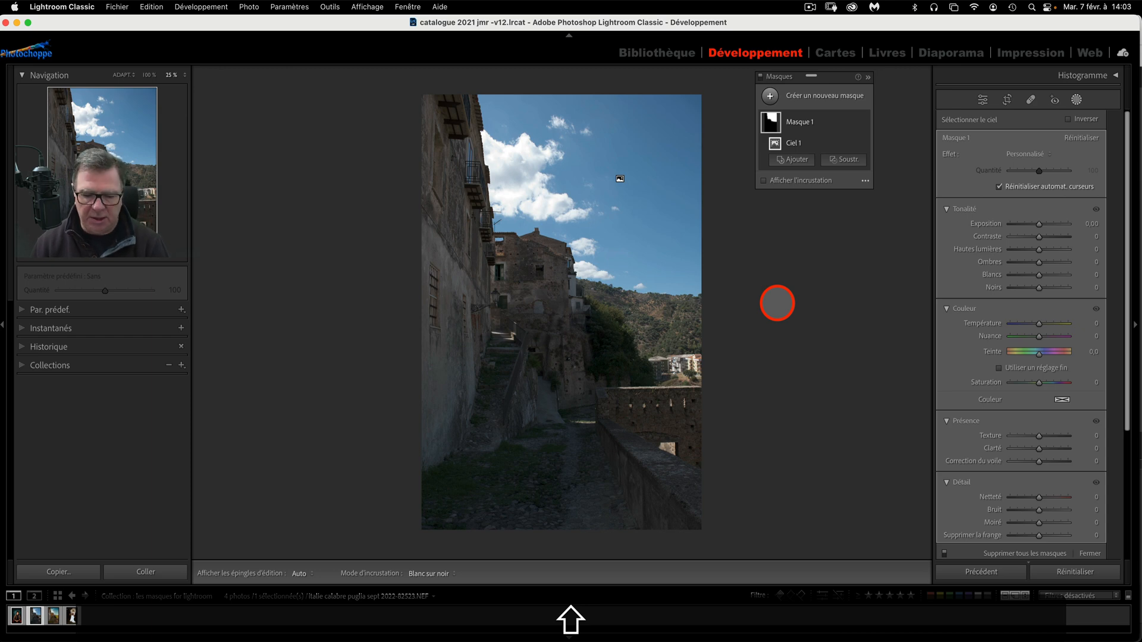
{"action": "key", "text": "shift+h"}
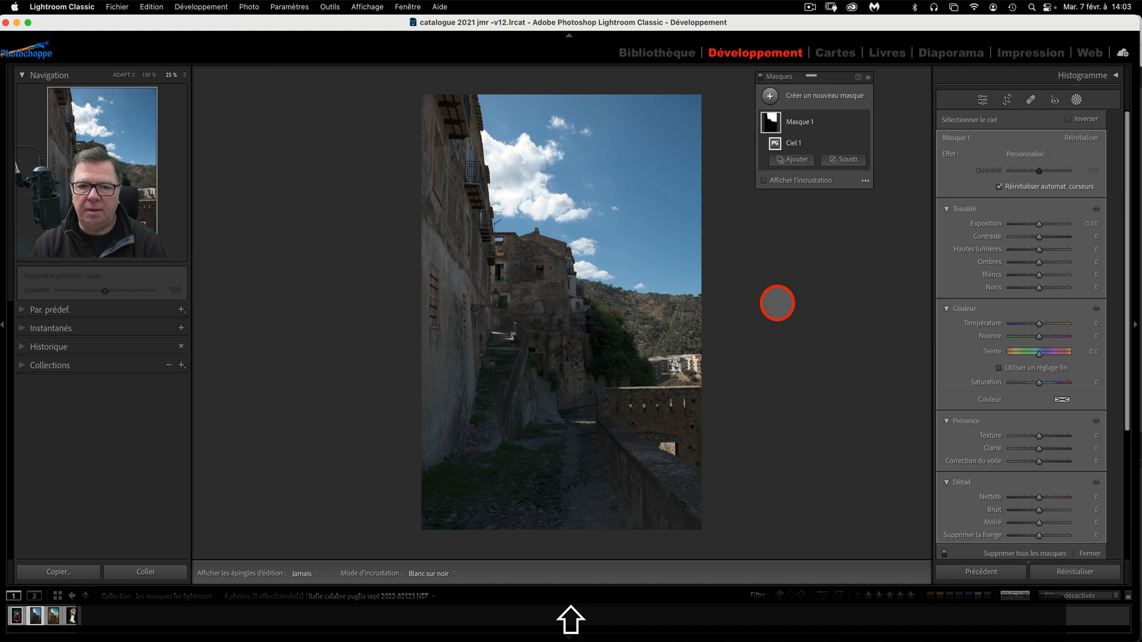
{"action": "key", "text": "shift+h"}
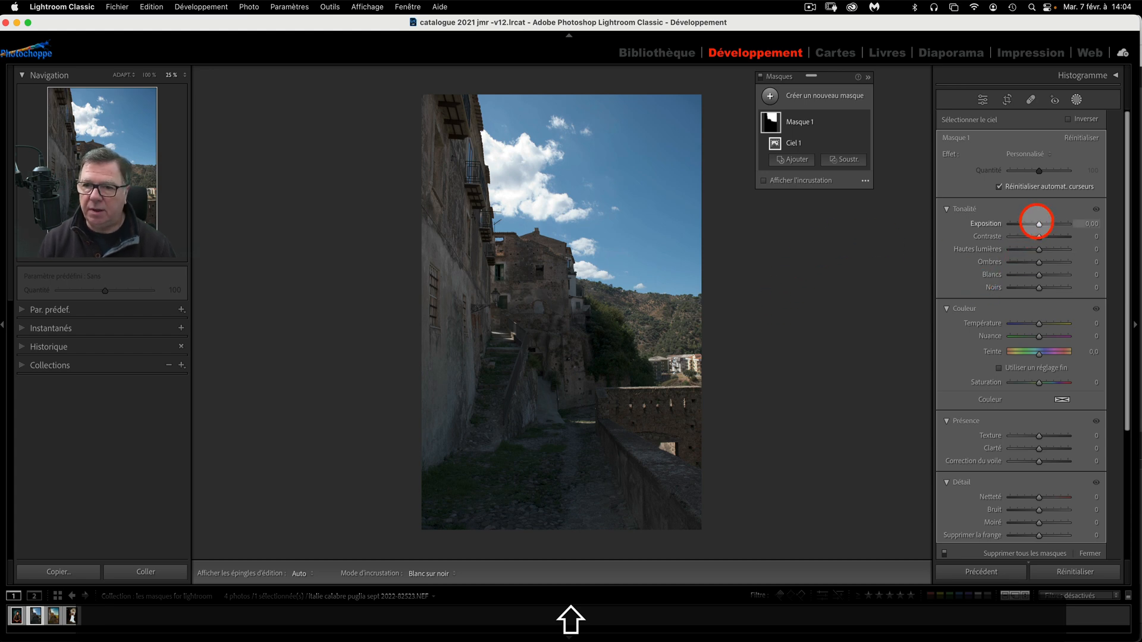
Step: Collapse and expand the components of Masque 1 and review the mask's available options
{"action": "left_click", "coordinate": [820, 121]}
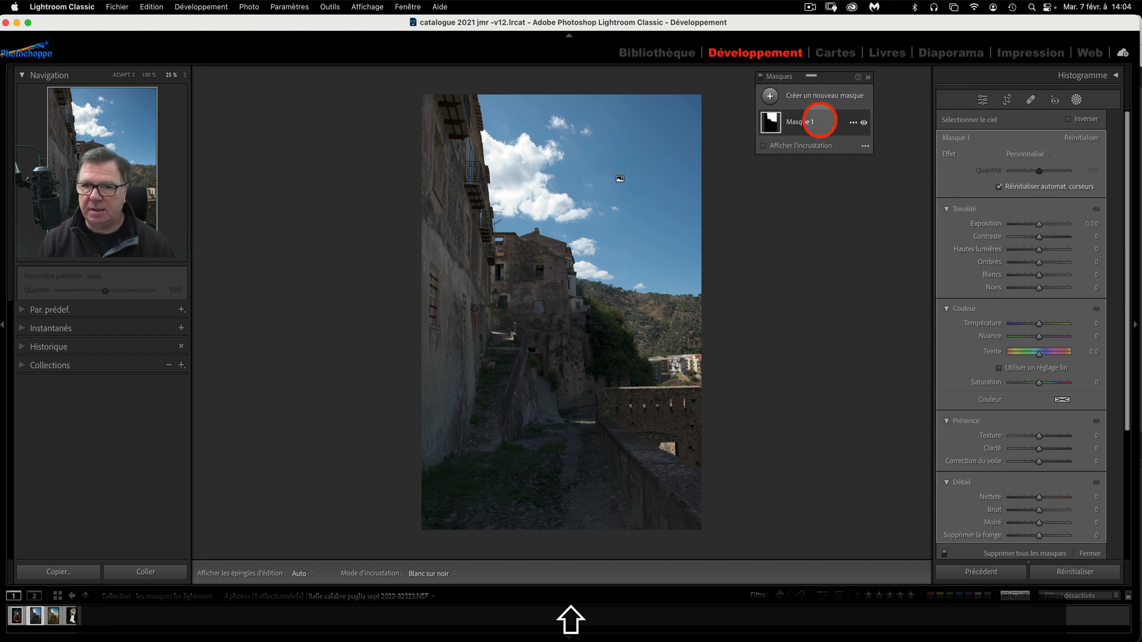
{"action": "left_click", "coordinate": [820, 120]}
{"action": "left_click", "coordinate": [820, 121]}
{"action": "left_click", "coordinate": [820, 120]}
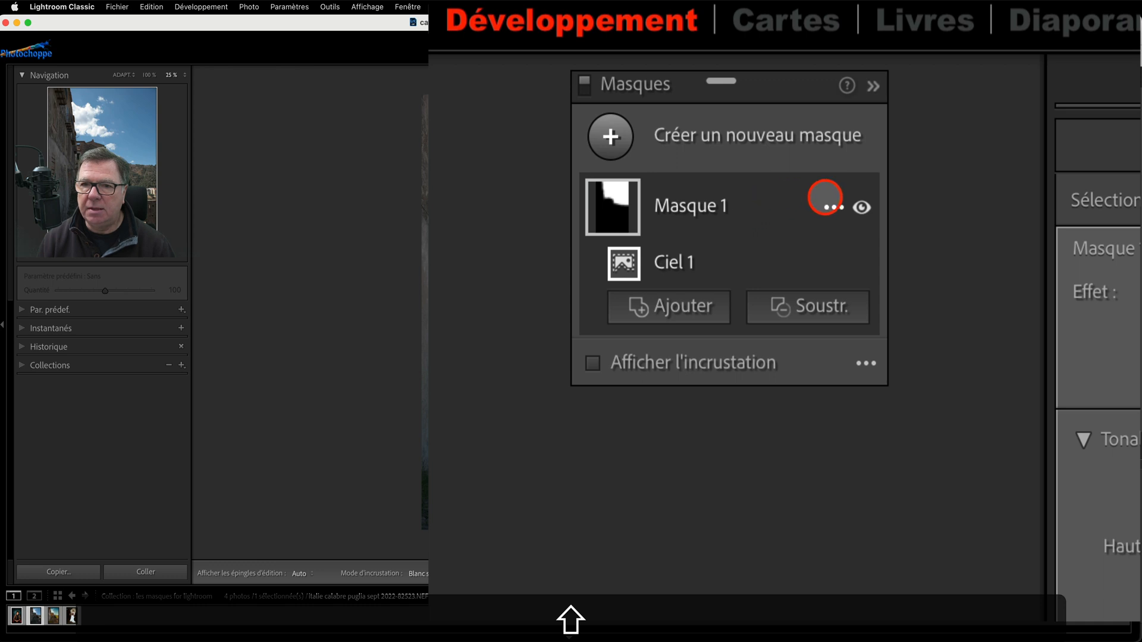
{"action": "left_click", "coordinate": [835, 206]}
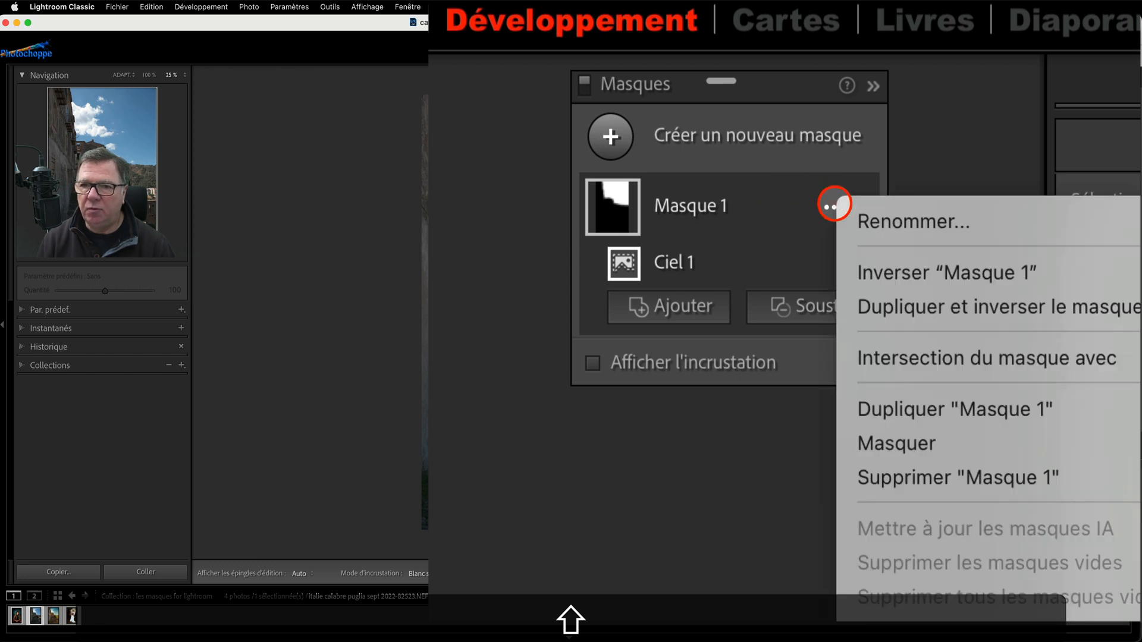
{"action": "left_click", "coordinate": [835, 204]}
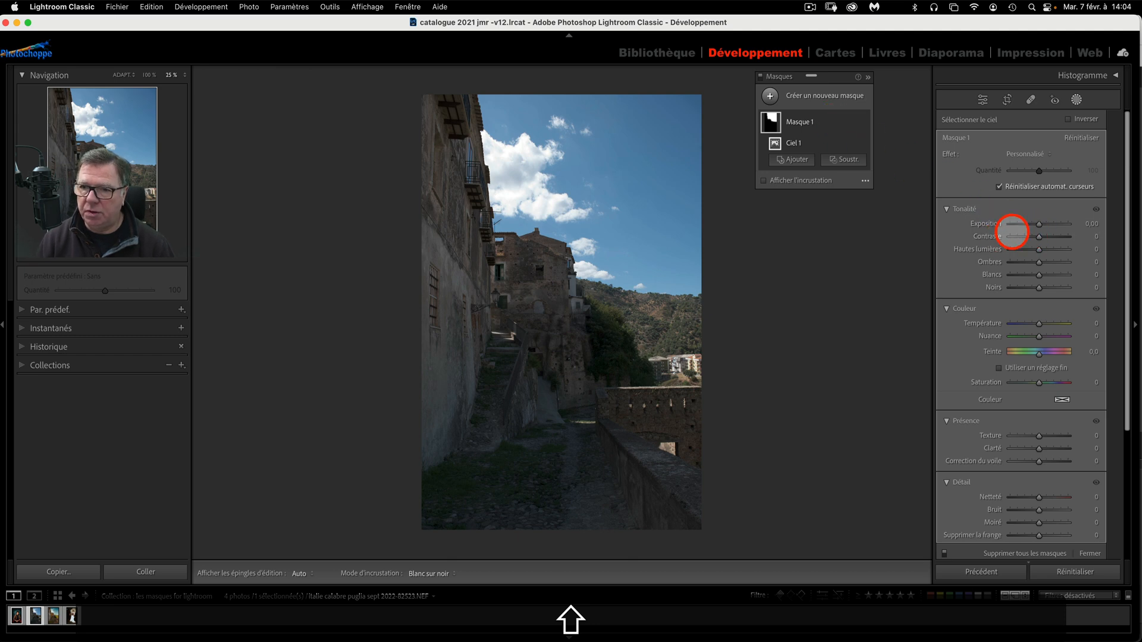
Step: Set the sky mask's Exposition to −1,41, Ombres to 29 and Blancs to 30, and check its coverage with the overlay
{"action": "left_click_drag", "start_coordinate": [1039, 224], "coordinate": [1029, 224]}
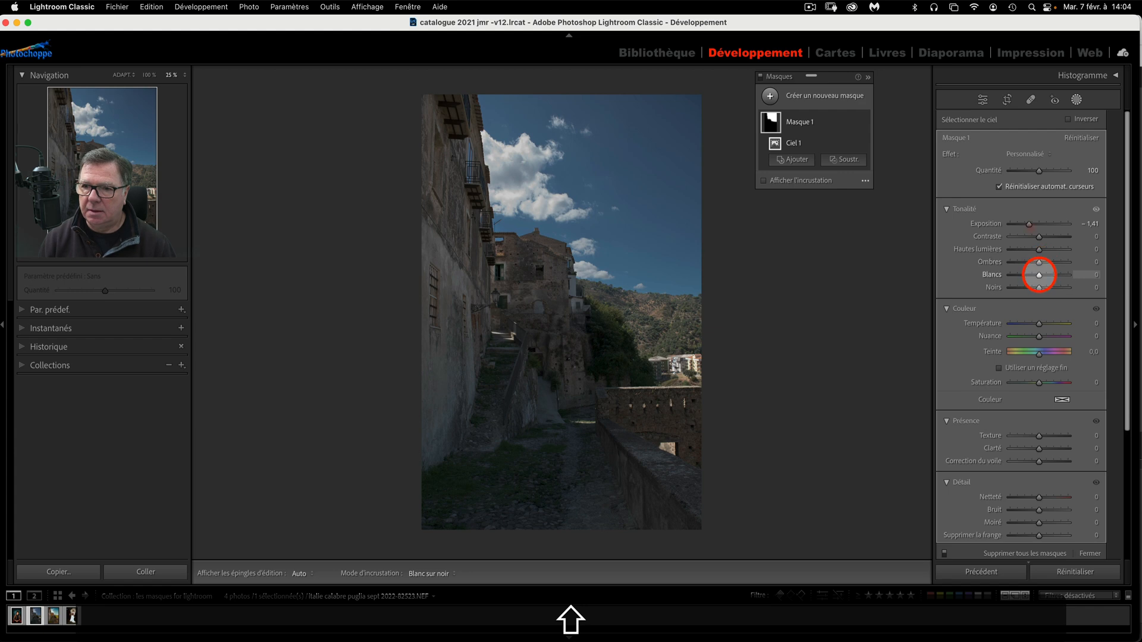
{"action": "left_click_drag", "start_coordinate": [1039, 274], "coordinate": [1047, 262]}
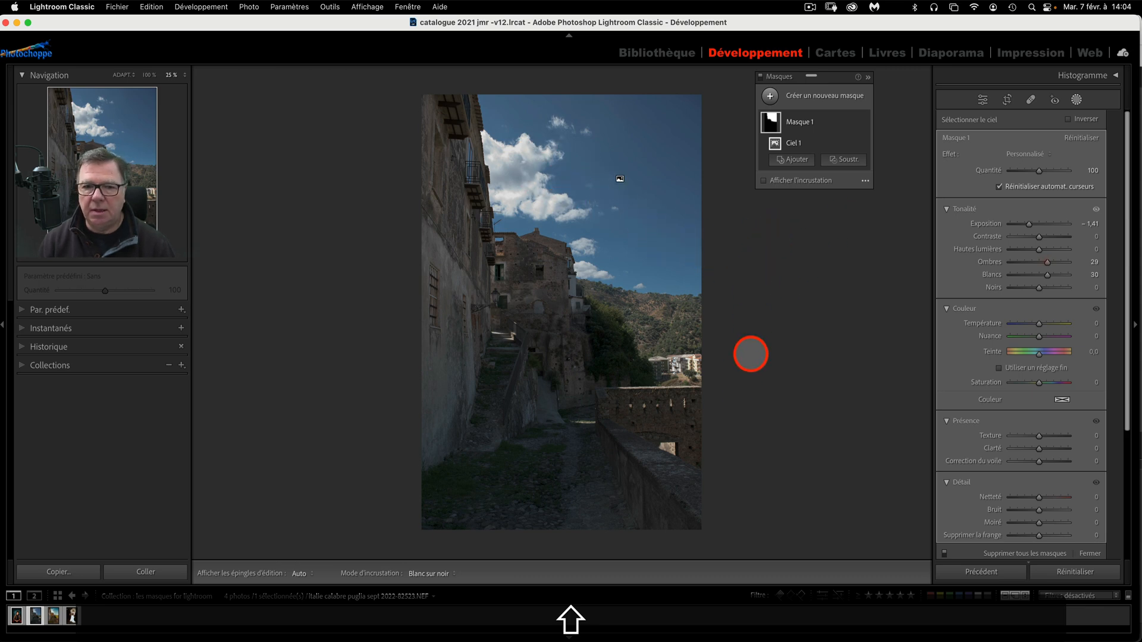
{"action": "mouse_move", "coordinate": [771, 123]}
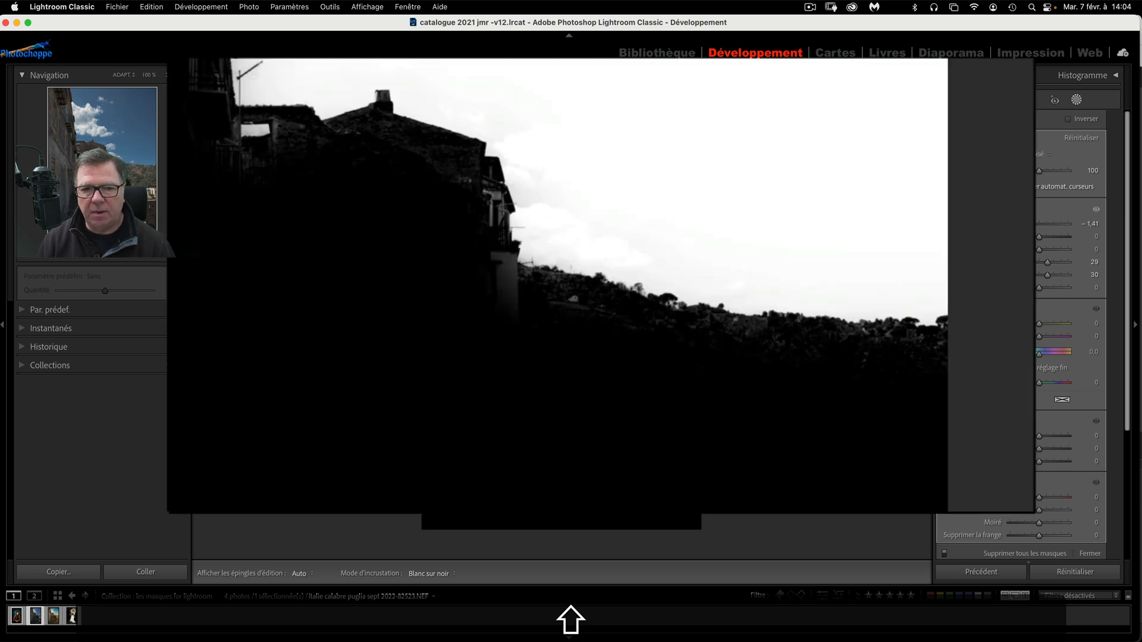
{"action": "key", "text": "o"}
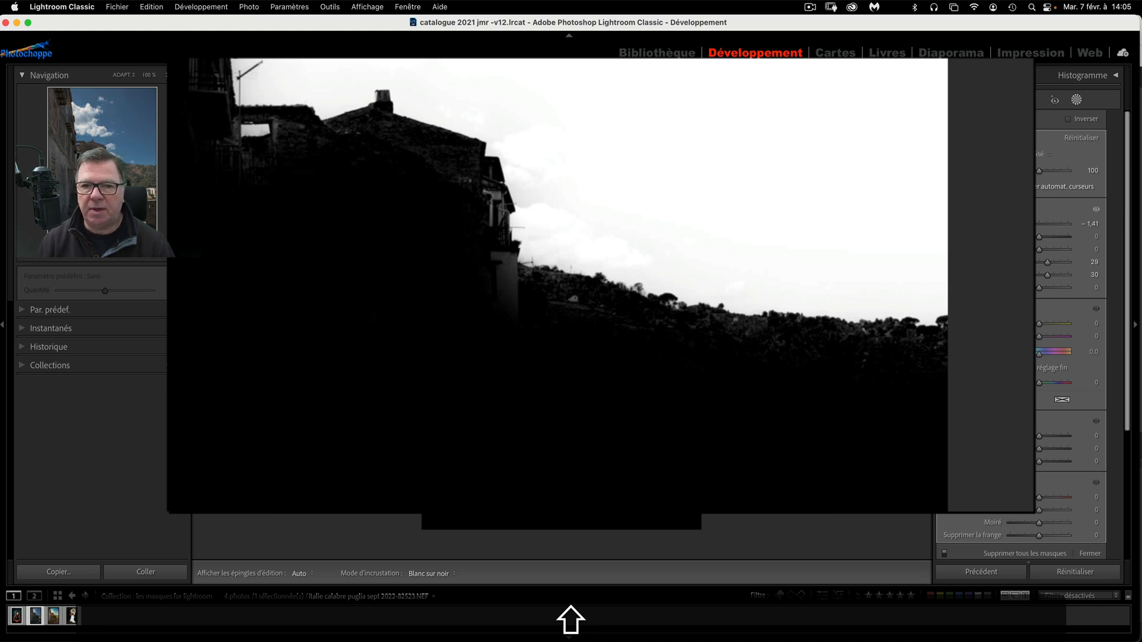
{"action": "key", "text": "o"}
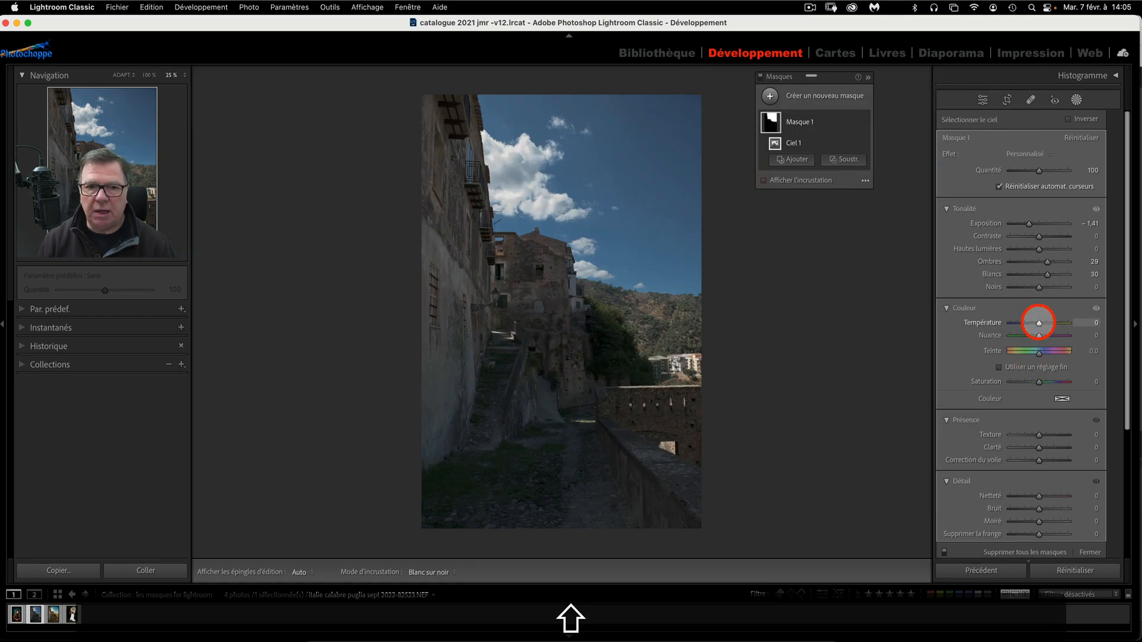
Step: Set the sky mask's Température to 20 and Saturation to 2, and raise its Texture slightly
{"action": "mouse_move", "coordinate": [1039, 323]}
{"action": "left_mouse_down"}
{"action": "mouse_move", "coordinate": [1009, 323]}
{"action": "mouse_move", "coordinate": [1083, 324]}
{"action": "mouse_move", "coordinate": [1044, 323]}
{"action": "left_mouse_up"}
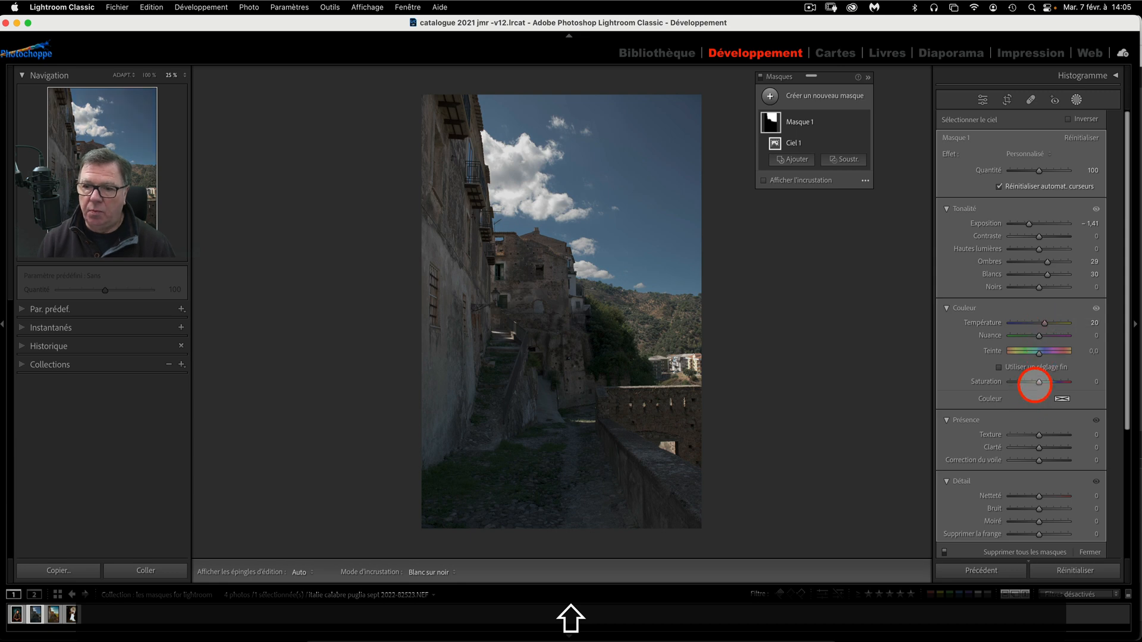
{"action": "mouse_move", "coordinate": [1039, 381]}
{"action": "left_mouse_down"}
{"action": "mouse_move", "coordinate": [1067, 381]}
{"action": "mouse_move", "coordinate": [1031, 381]}
{"action": "left_mouse_up"}
{"action": "left_click_drag", "start_coordinate": [1035, 381], "coordinate": [1040, 381]}
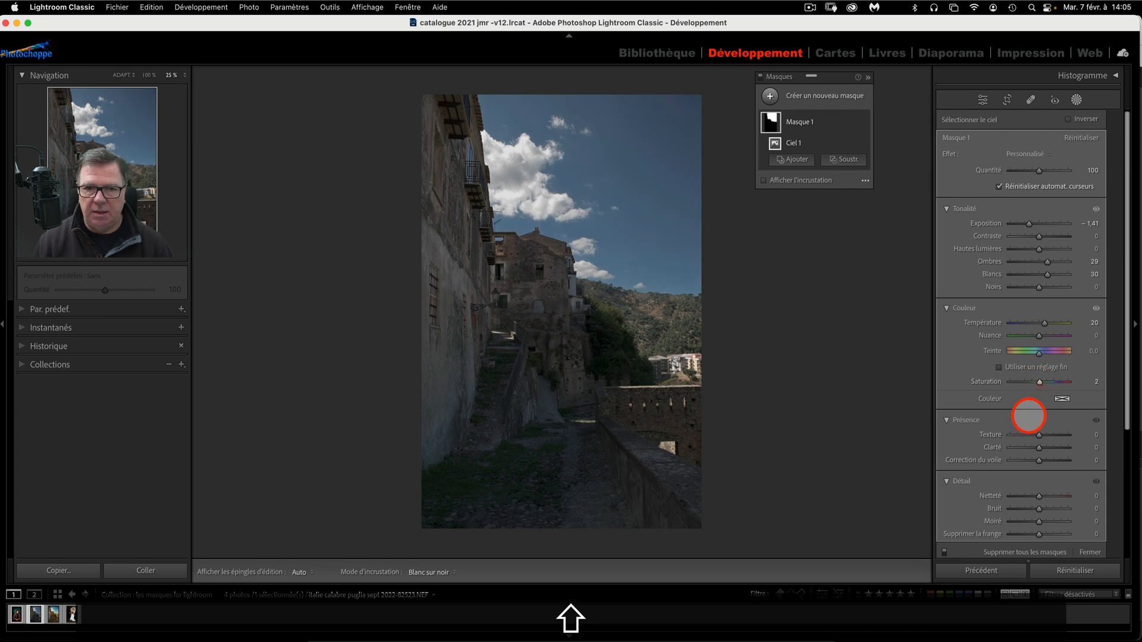
{"action": "mouse_move", "coordinate": [1038, 435]}
{"action": "left_mouse_down"}
{"action": "mouse_move", "coordinate": [1020, 435]}
{"action": "mouse_move", "coordinate": [1041, 435]}
{"action": "left_mouse_up"}
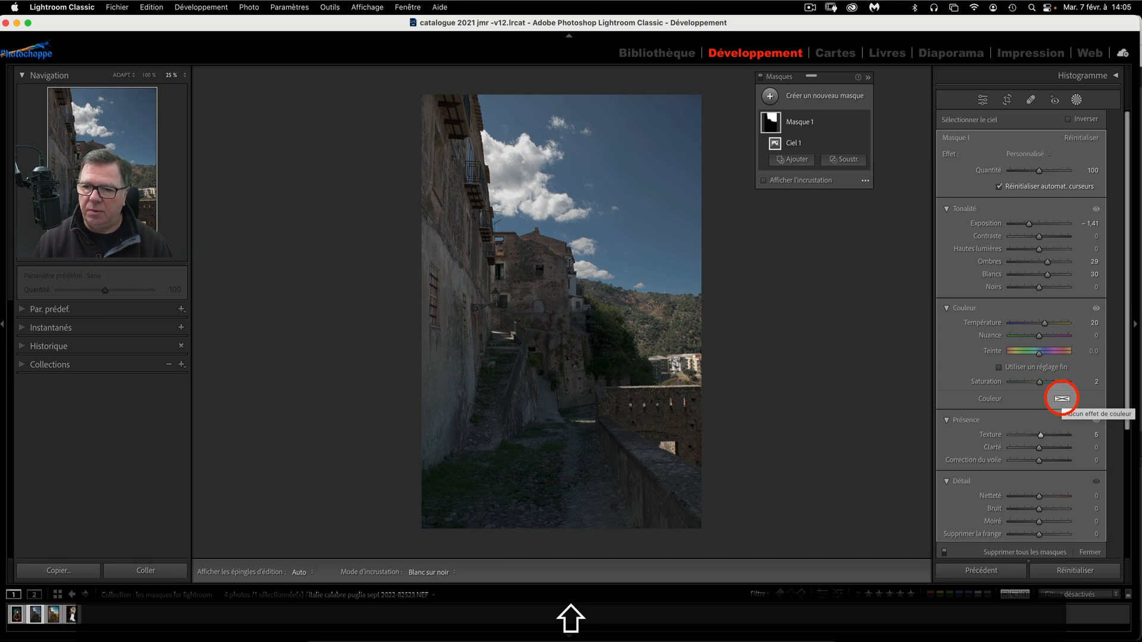
Step: Tint the sky mask with a blue of hue 203 and 52% saturation, and set its Saturation to 4
{"action": "left_click", "coordinate": [1062, 398]}
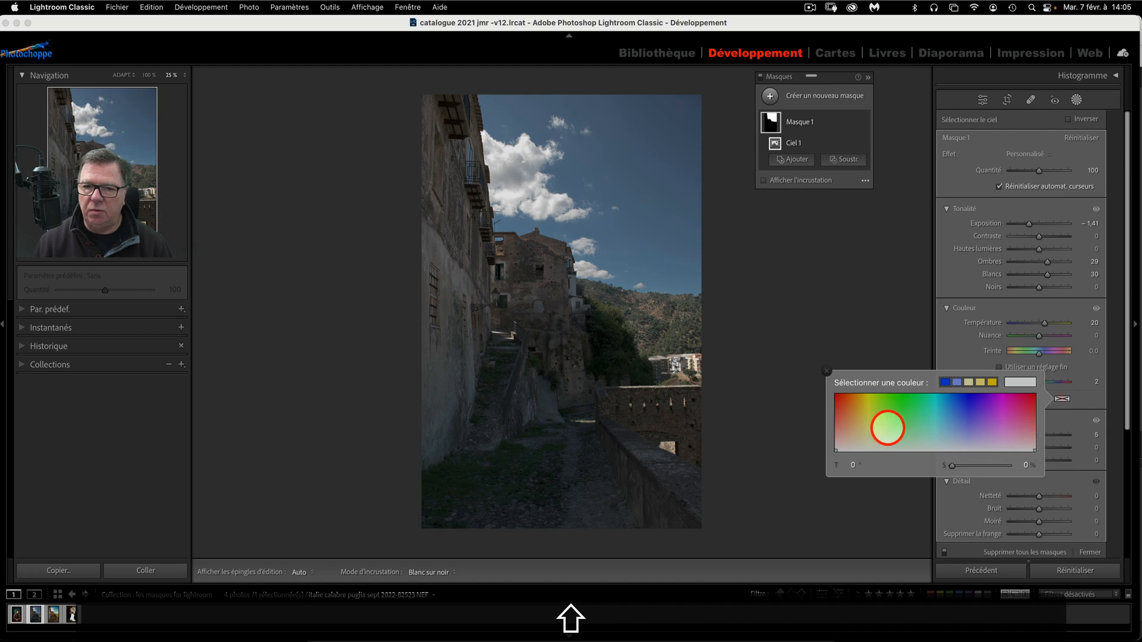
{"action": "left_click", "coordinate": [948, 423]}
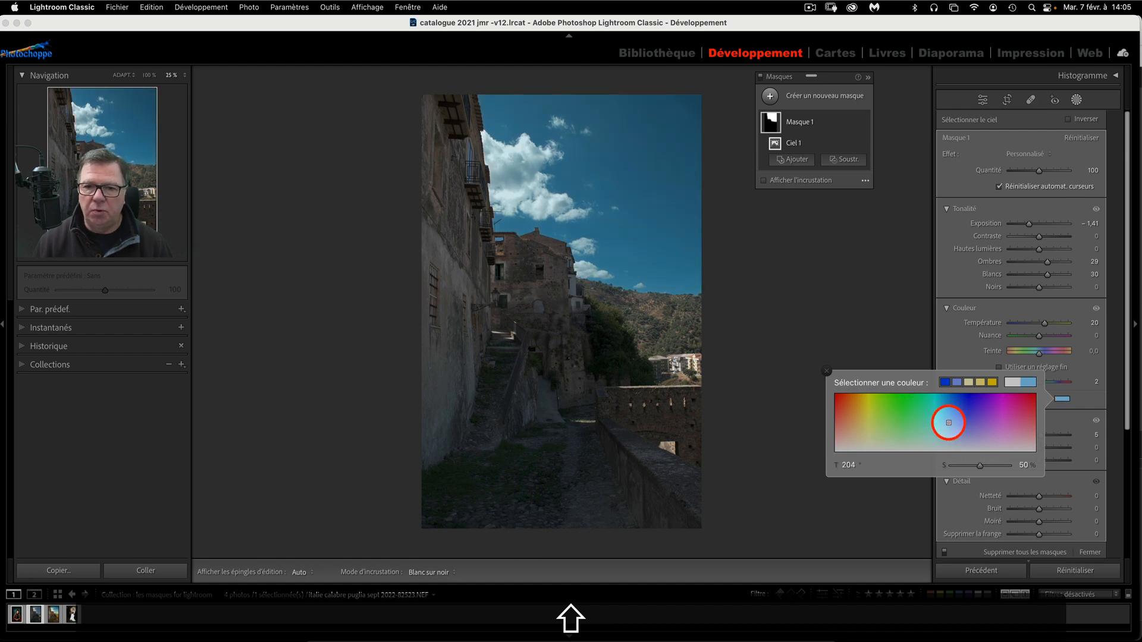
{"action": "mouse_move", "coordinate": [949, 422]}
{"action": "left_mouse_down"}
{"action": "mouse_move", "coordinate": [935, 435]}
{"action": "mouse_move", "coordinate": [948, 421]}
{"action": "left_mouse_up"}
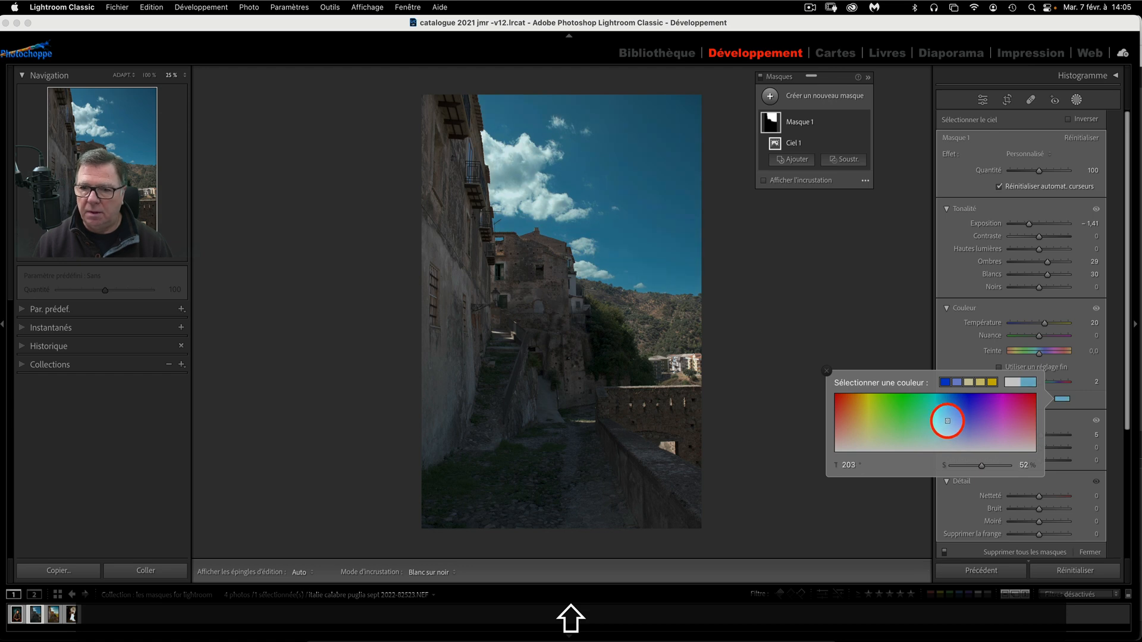
{"action": "left_click", "coordinate": [826, 371]}
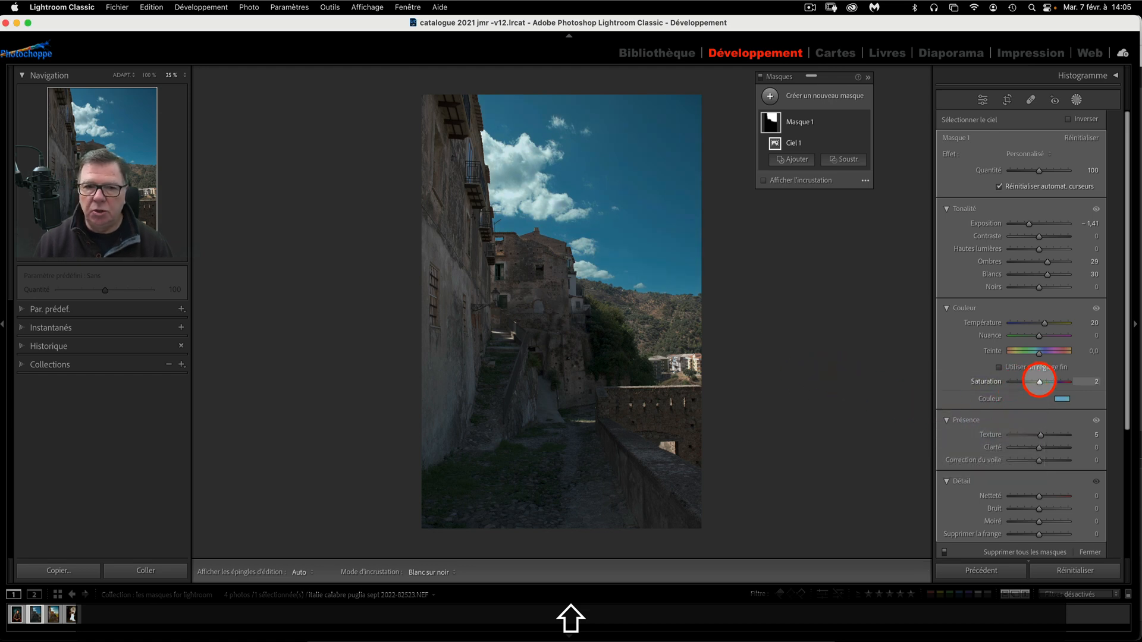
{"action": "mouse_move", "coordinate": [1035, 381]}
{"action": "left_mouse_down"}
{"action": "mouse_move", "coordinate": [1057, 381]}
{"action": "mouse_move", "coordinate": [1040, 381]}
{"action": "left_mouse_up"}
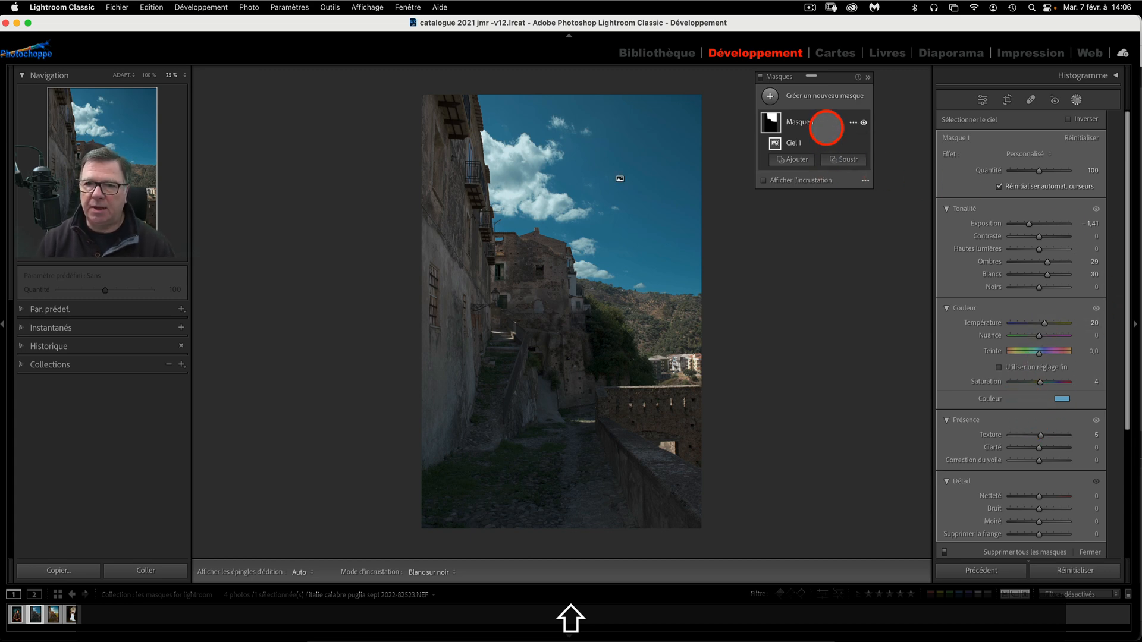
Step: Duplicate and invert Masque 1 to create a mask covering everything except the sky
{"action": "left_click", "coordinate": [826, 127]}
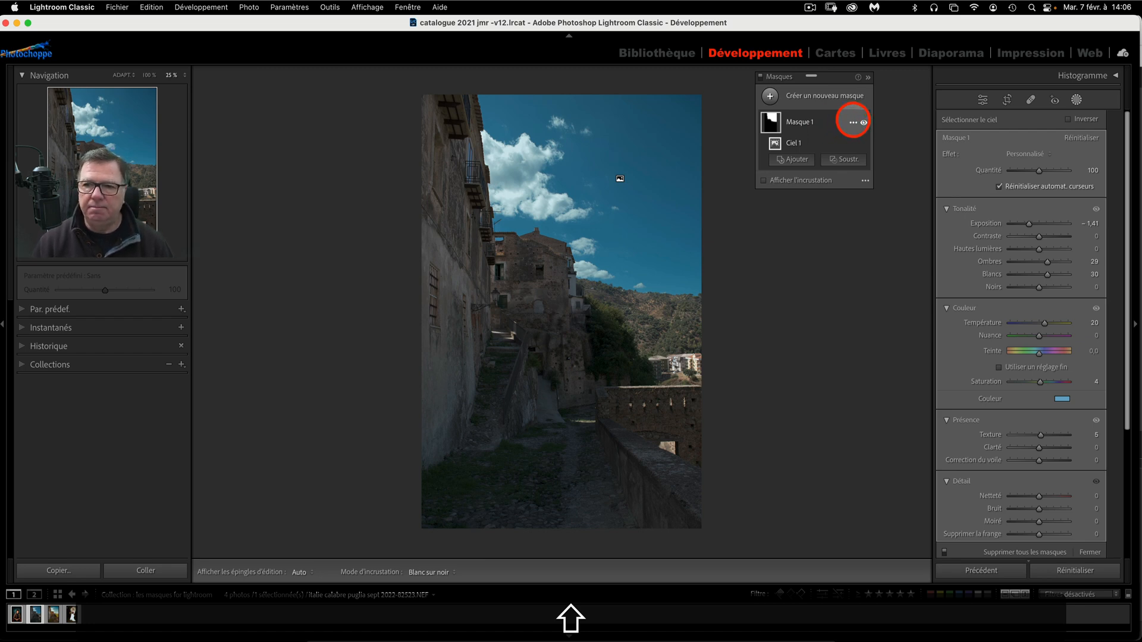
{"action": "left_click", "coordinate": [853, 122]}
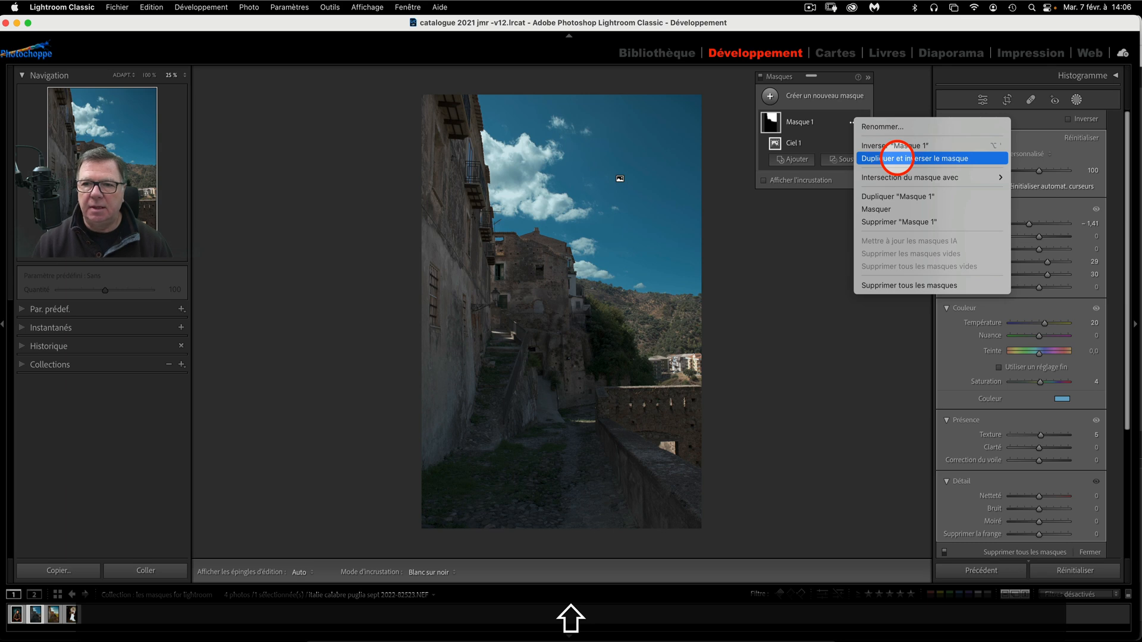
{"action": "left_click", "coordinate": [897, 158]}
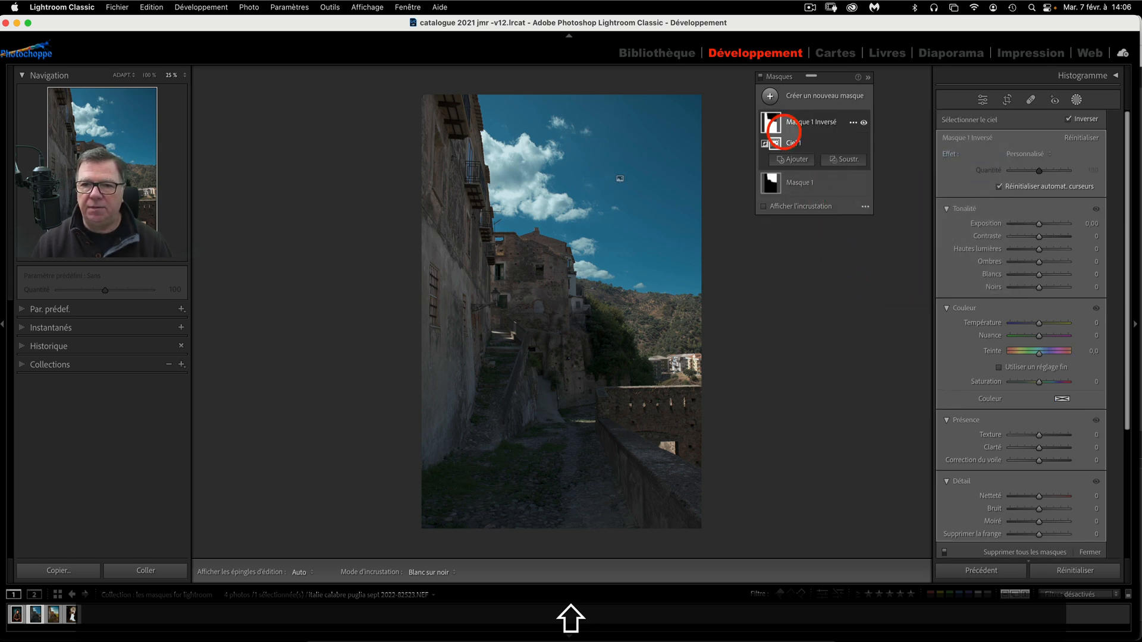
{"action": "mouse_move", "coordinate": [764, 147]}
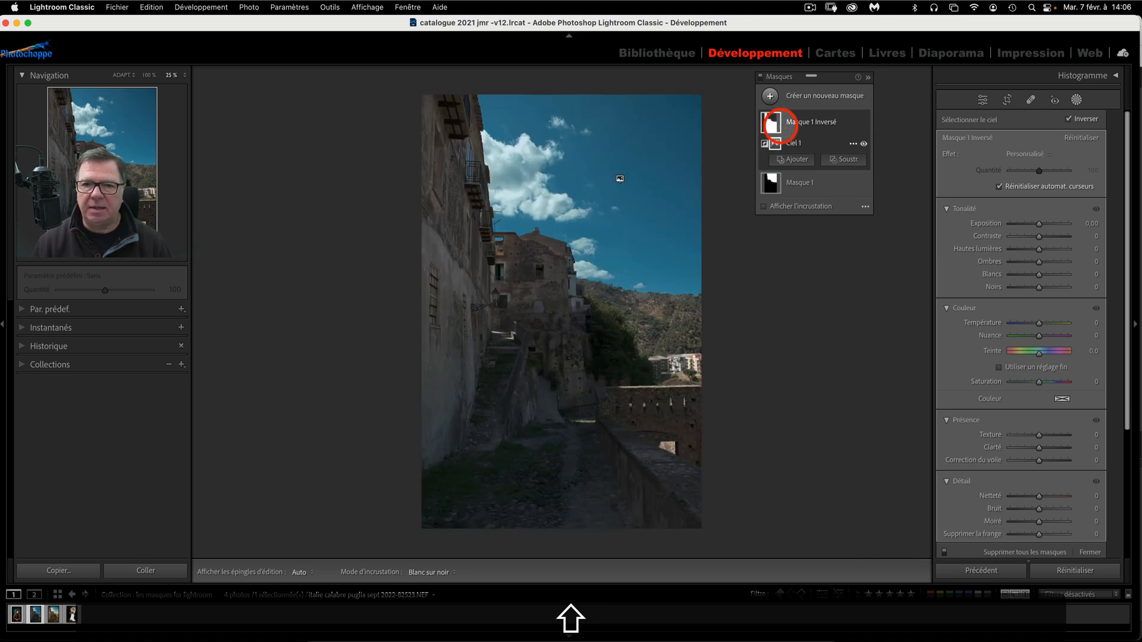
{"action": "mouse_move", "coordinate": [770, 122]}
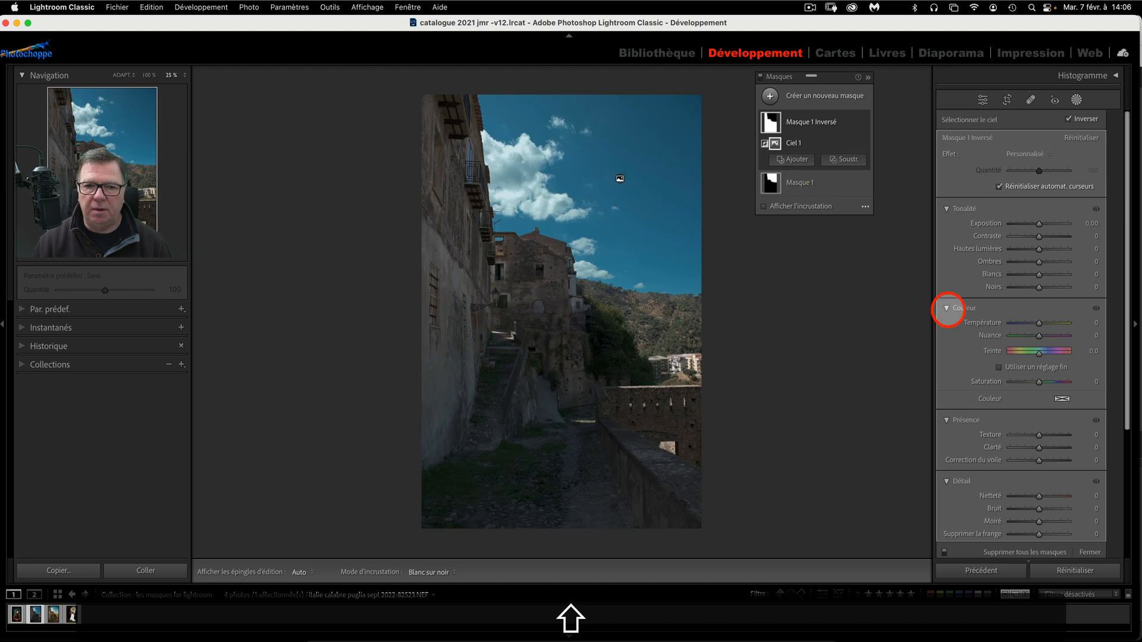
Step: Set the inverted mask's Exposition to 0,95, Contraste to 30, Ombres to 20, Blancs to 43, Noirs to −15 and Température to 52
{"action": "left_click_drag", "start_coordinate": [1039, 223], "coordinate": [1045, 262]}
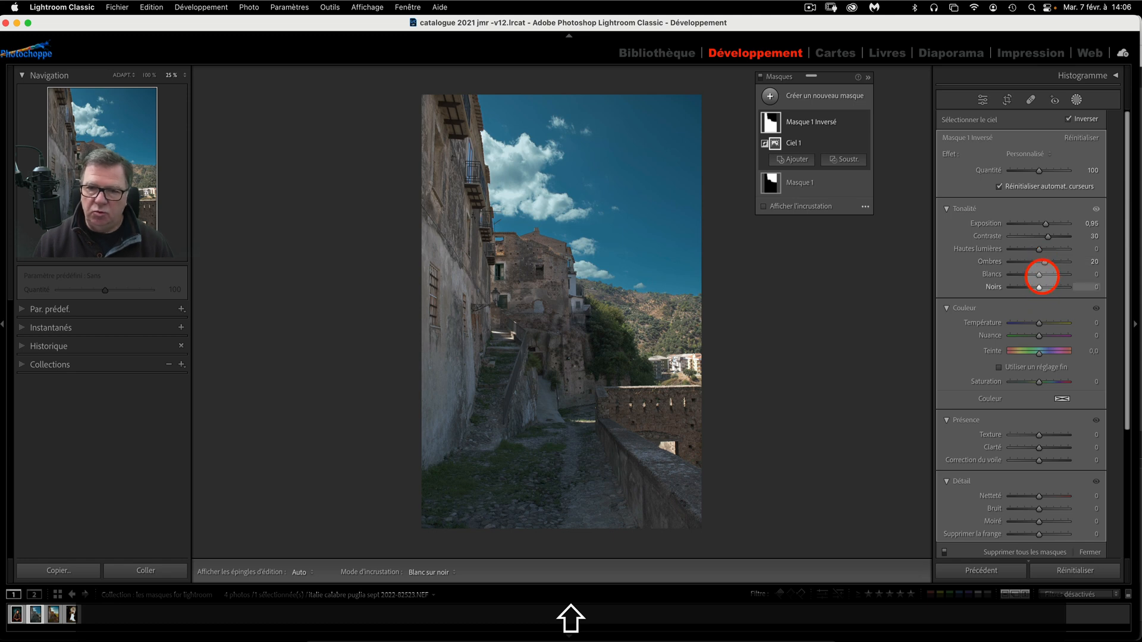
{"action": "left_click_drag", "start_coordinate": [1039, 287], "coordinate": [1033, 286]}
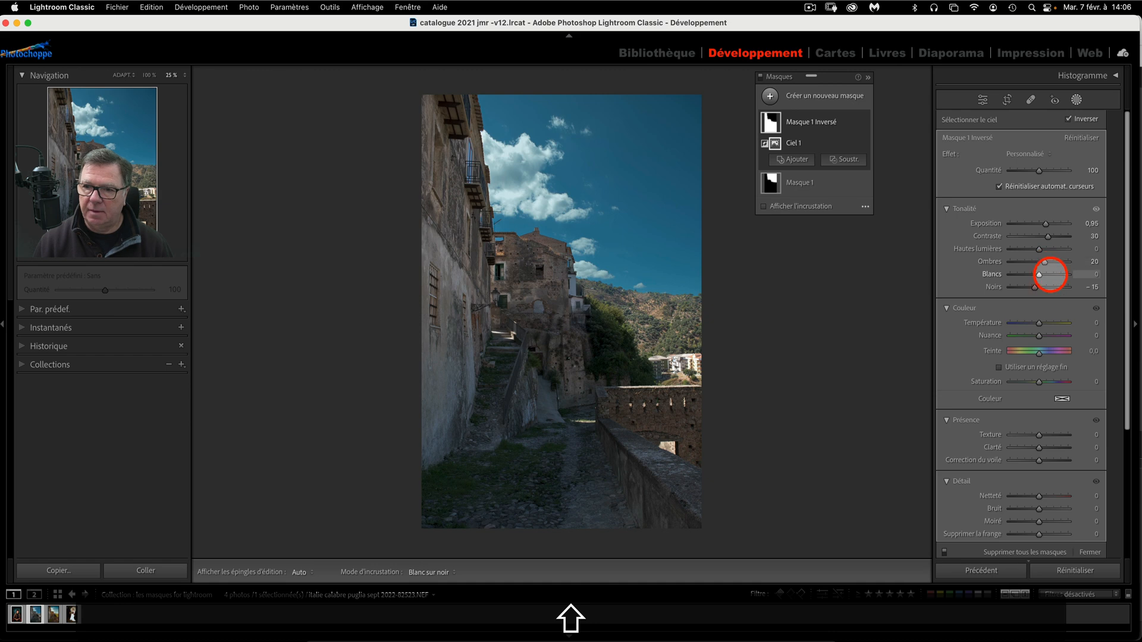
{"action": "left_click", "coordinate": [1051, 274], "text": "shift"}
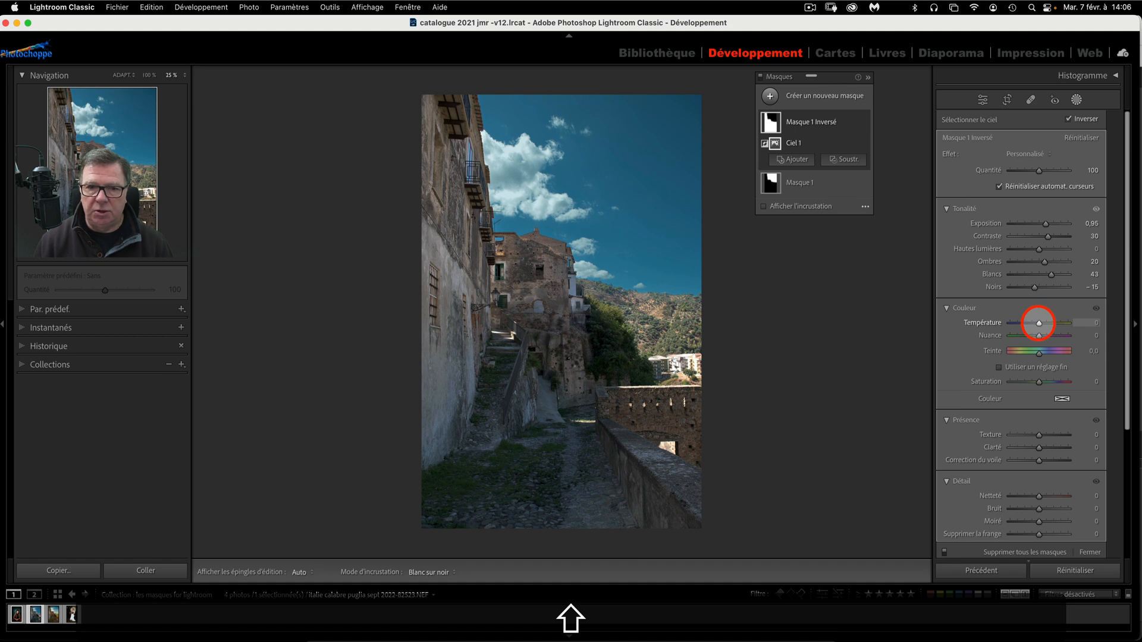
{"action": "left_click_drag", "start_coordinate": [1039, 323], "coordinate": [1055, 323]}
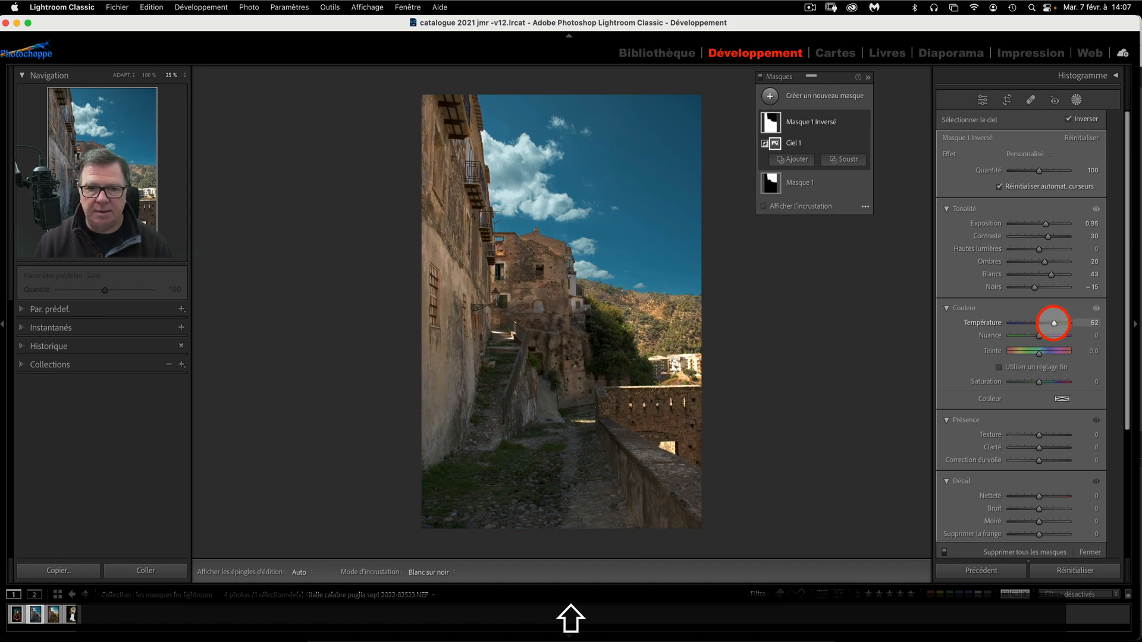
{"action": "scroll", "coordinate": [1031, 452], "scroll_direction": "down", "scroll_amount": 3}
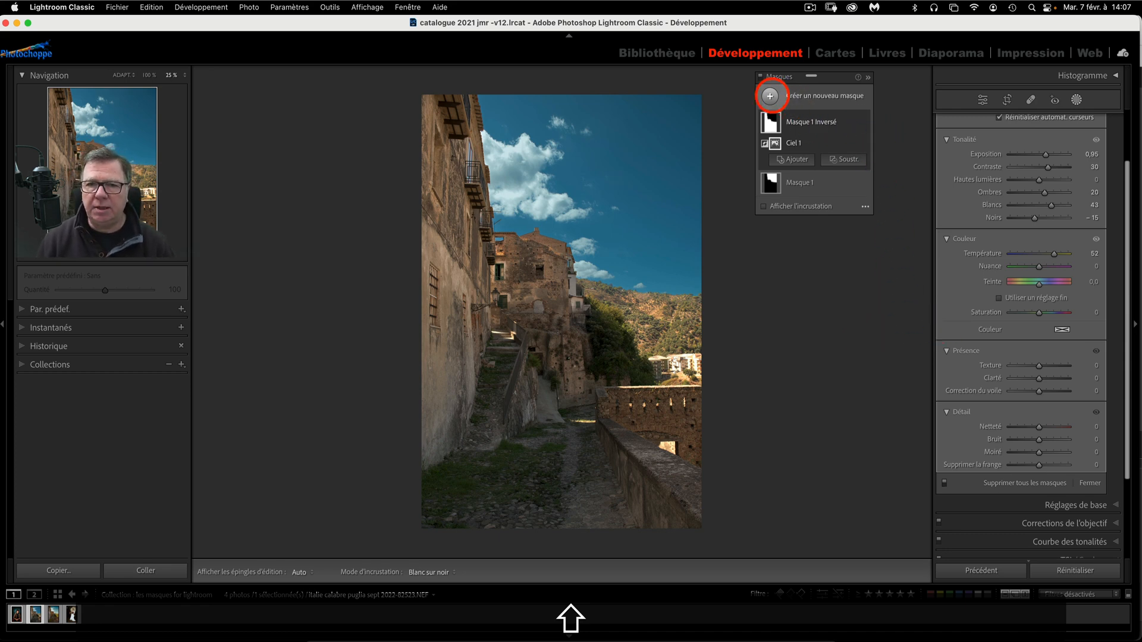
Step: Create a circular Dégradé radial mask over the building at the end of the street, with Contour progressif at 35
{"action": "left_click", "coordinate": [770, 96]}
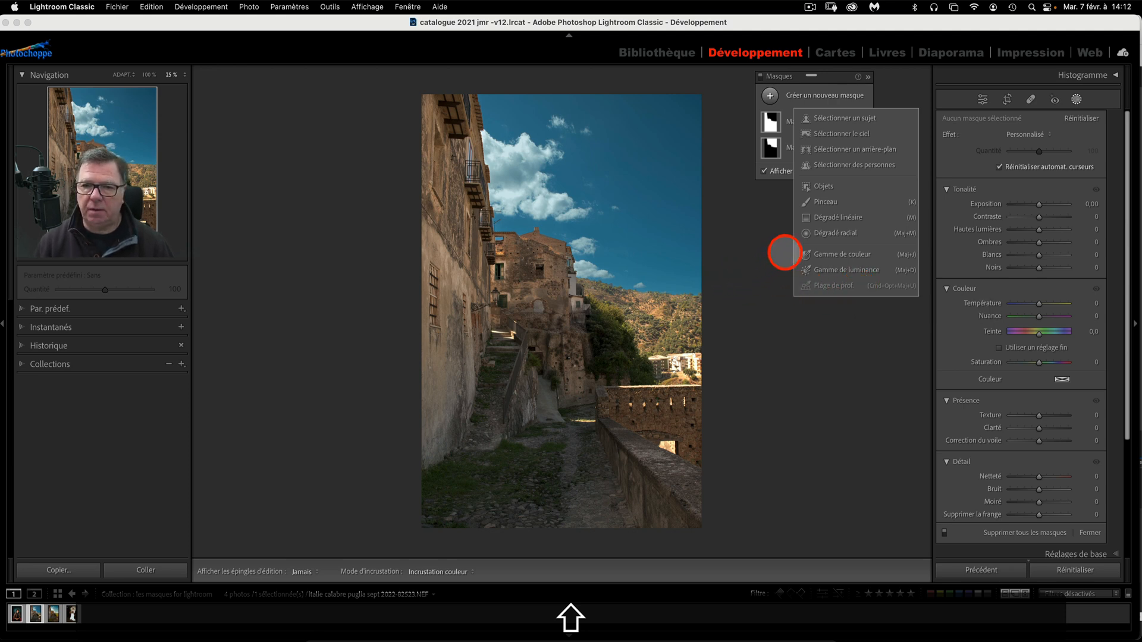
{"action": "left_click", "coordinate": [822, 232]}
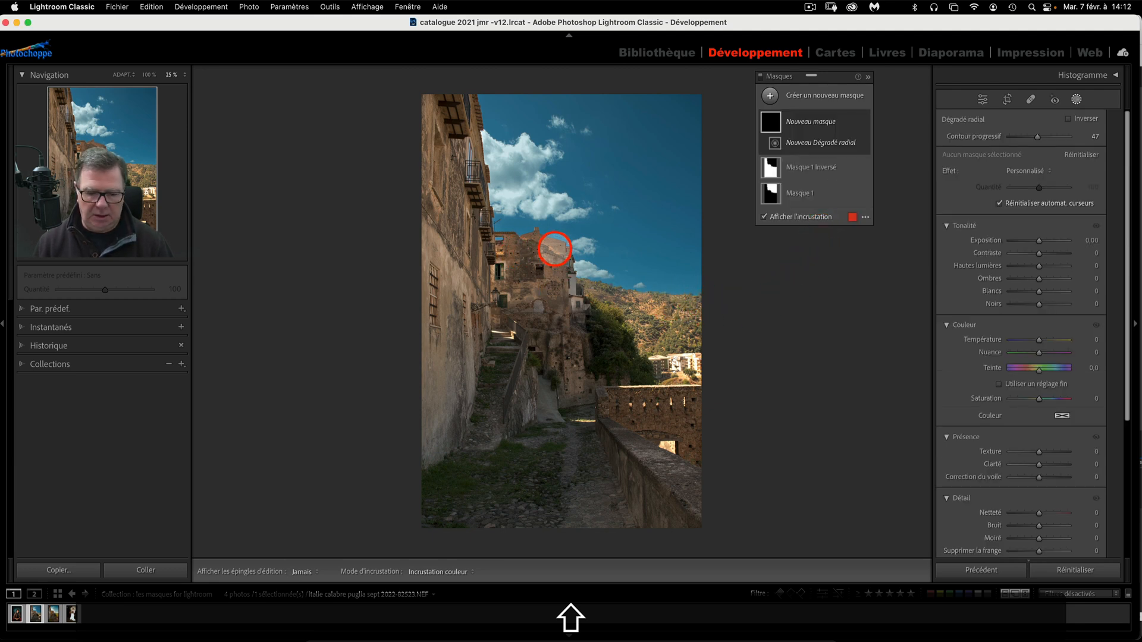
{"action": "key", "text": "shift+h"}
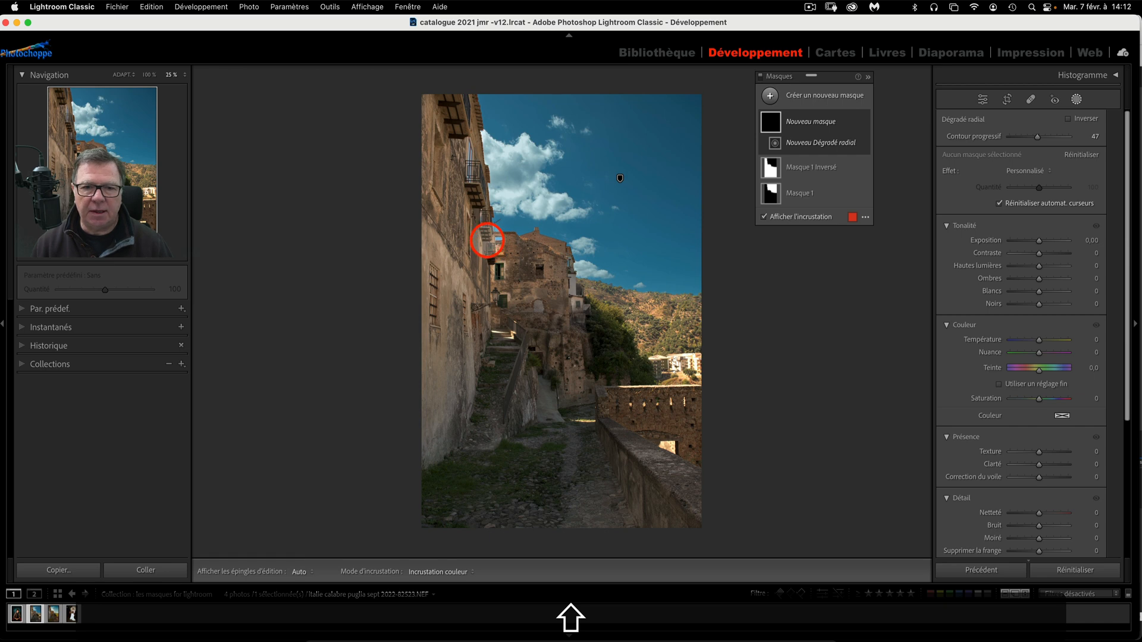
{"action": "left_click_drag", "start_coordinate": [485, 239], "coordinate": [537, 290]}
{"action": "left_click_drag", "start_coordinate": [540, 298], "coordinate": [553, 309]}
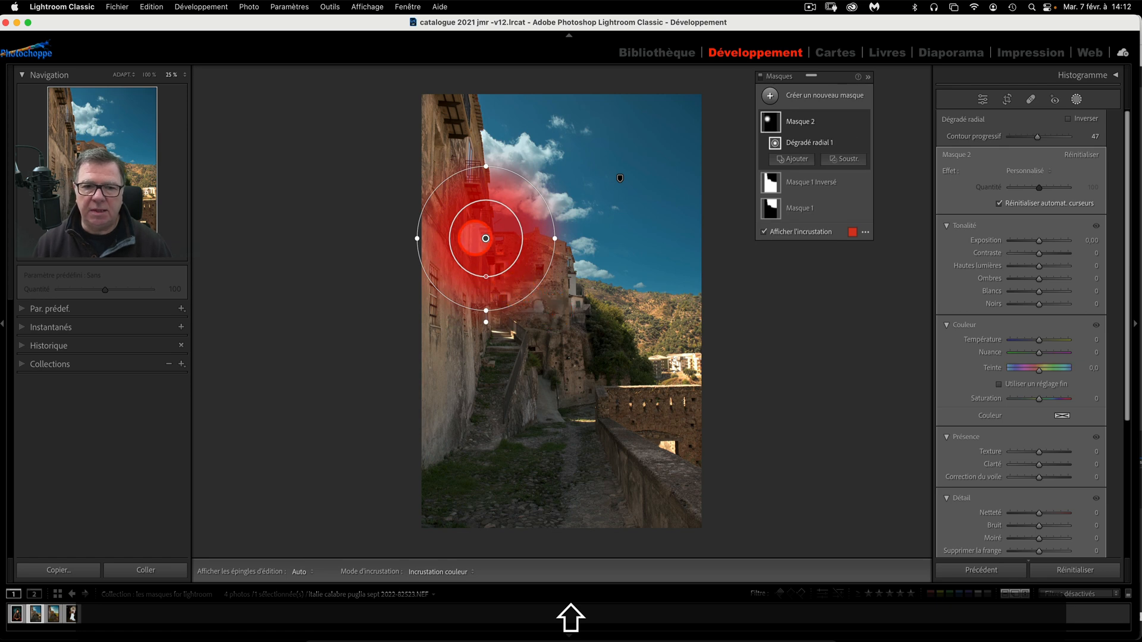
{"action": "left_click_drag", "start_coordinate": [486, 238], "coordinate": [504, 322]}
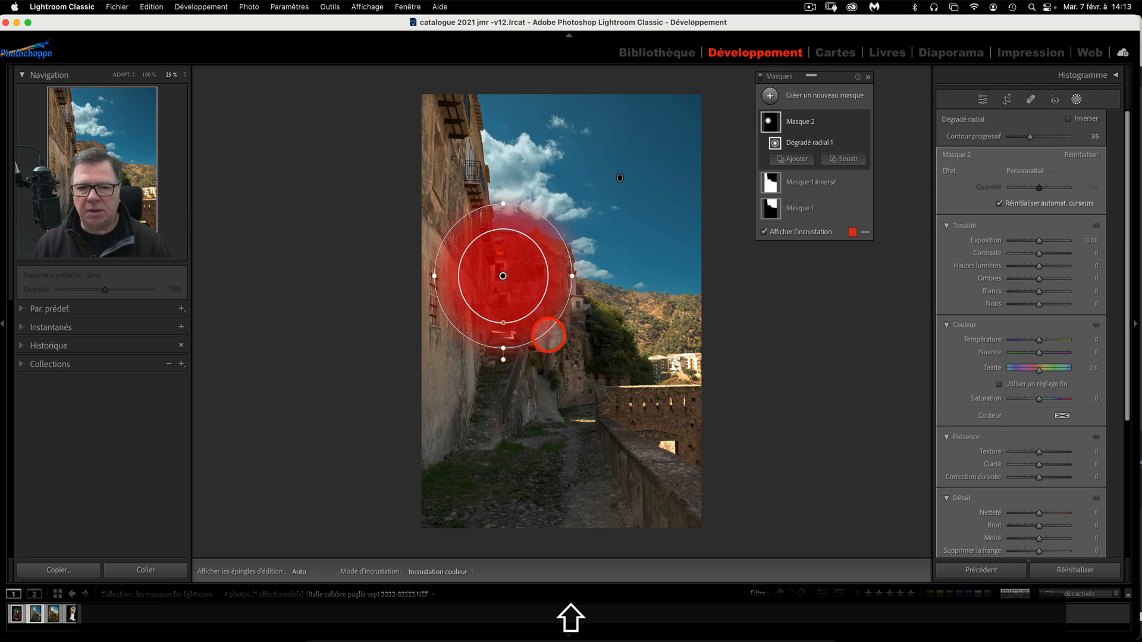
{"action": "mouse_move", "coordinate": [573, 276]}
{"action": "left_mouse_down"}
{"action": "mouse_move", "coordinate": [584, 276]}
{"action": "mouse_move", "coordinate": [573, 276]}
{"action": "left_mouse_up"}
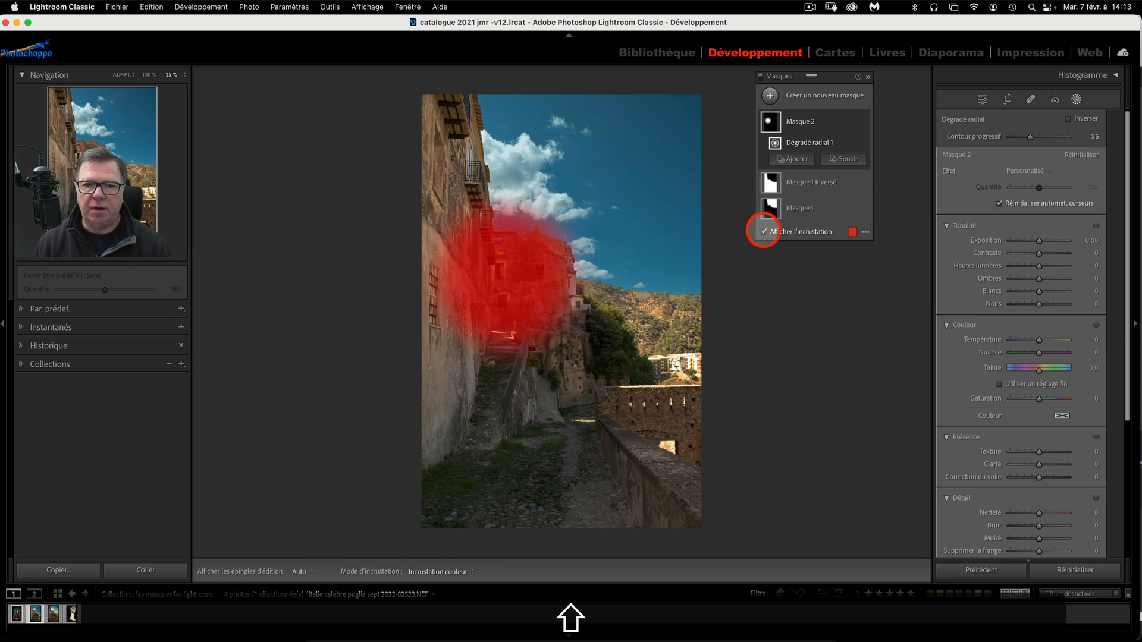
Step: Hide the overlay and pins, set the radial mask's Température to 100 and tint it orange with hue 34 and 55% saturation
{"action": "left_click", "coordinate": [763, 231]}
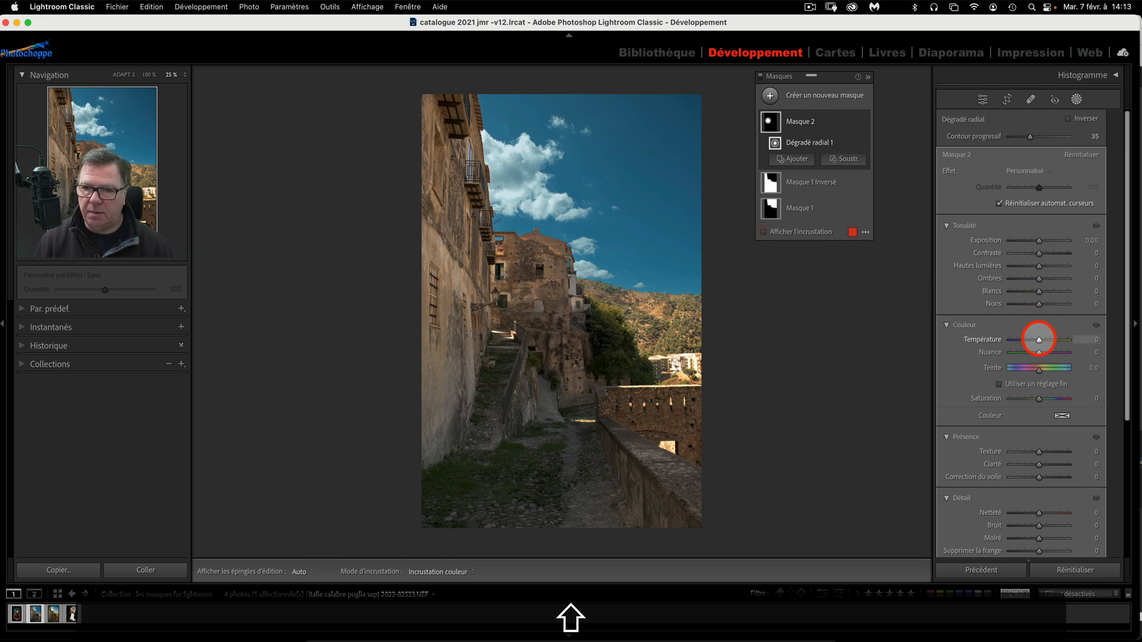
{"action": "left_click_drag", "start_coordinate": [1039, 339], "coordinate": [1081, 340]}
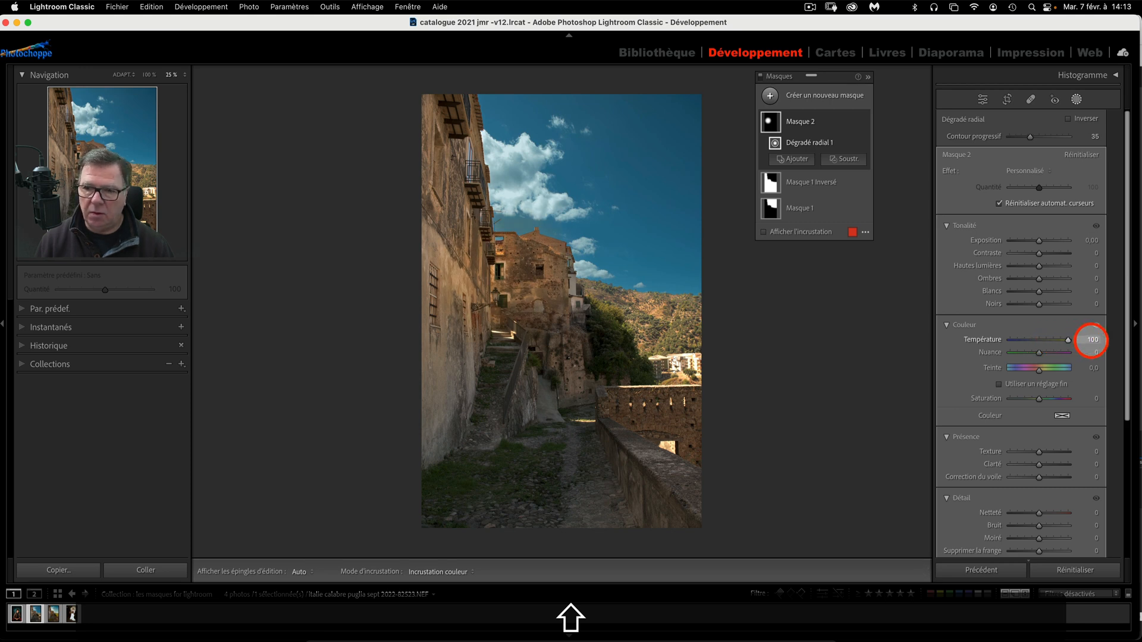
{"action": "left_click", "coordinate": [1062, 415]}
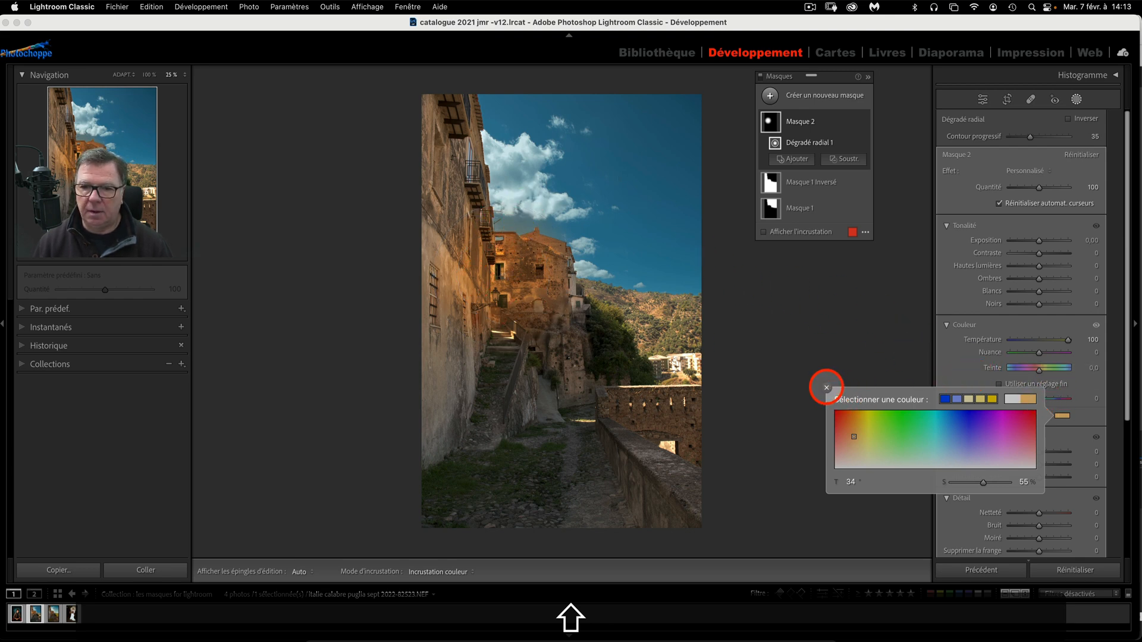
{"action": "left_click", "coordinate": [827, 387]}
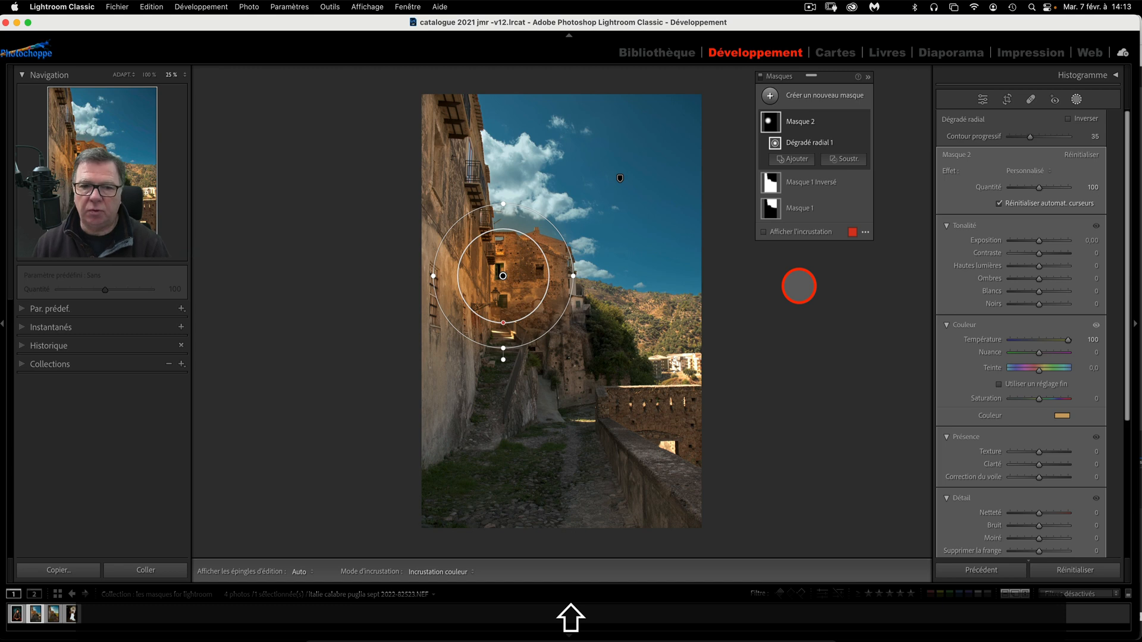
{"action": "key", "text": "shift+h"}
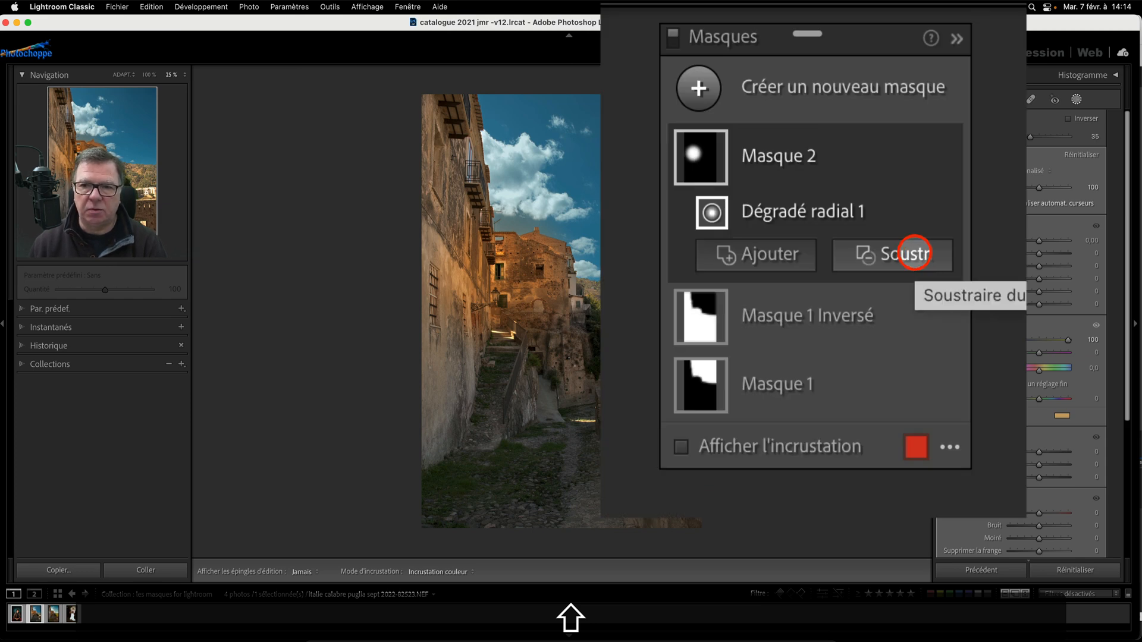
Step: Subtract the façade on the photo's left side from Masque 2 using a Pinceau of Taille 17,1 and Contour progressif 27
{"action": "left_click", "coordinate": [852, 158]}
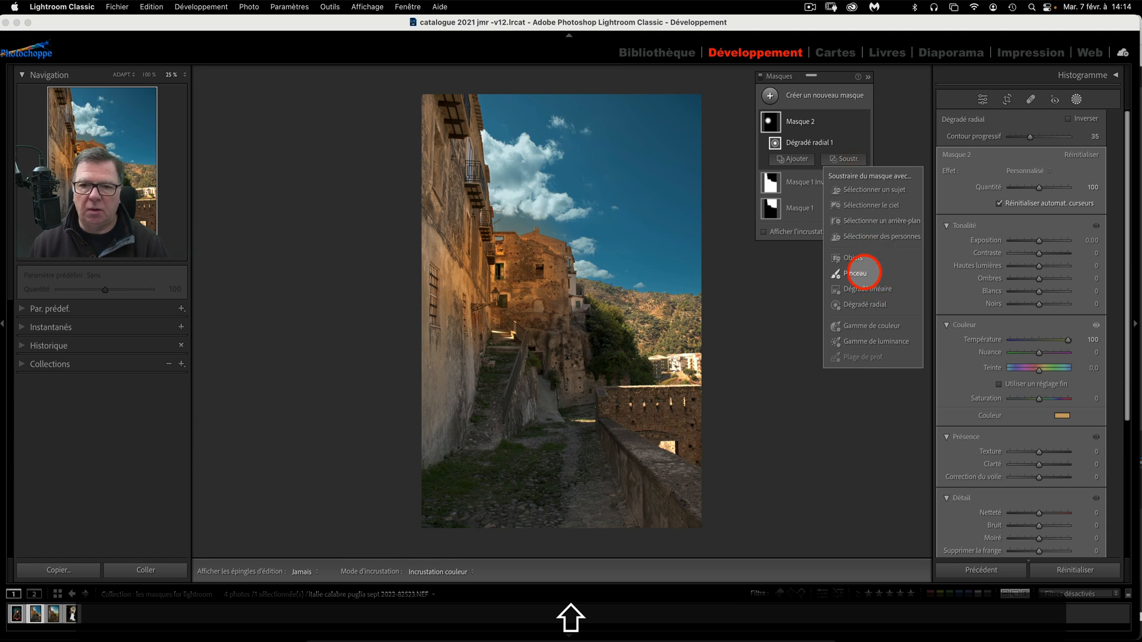
{"action": "left_click", "coordinate": [863, 272]}
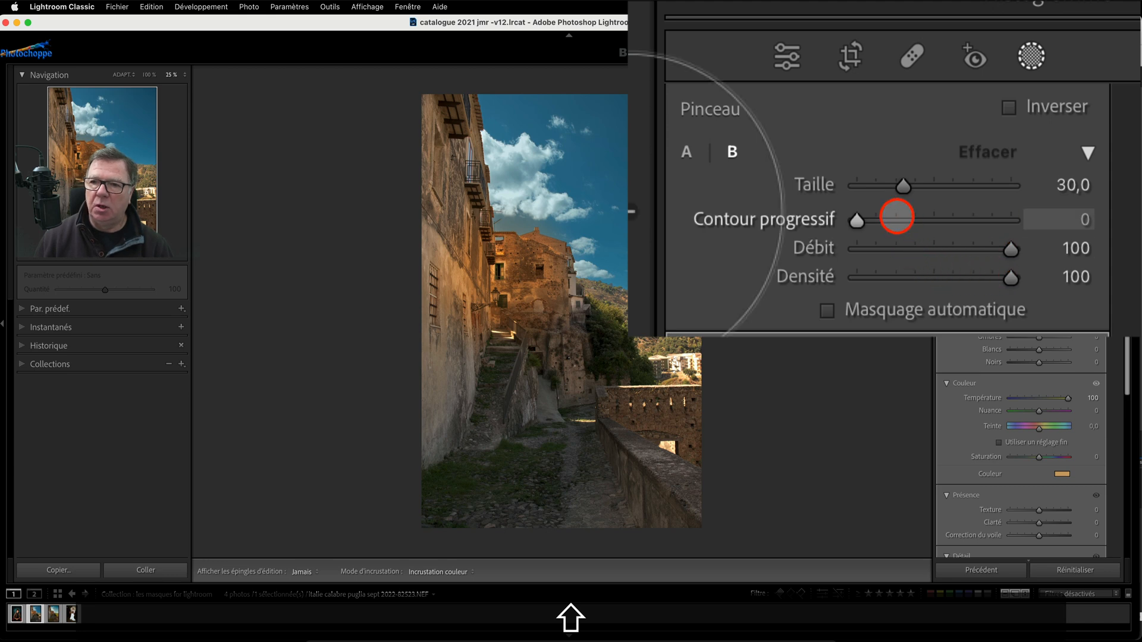
{"action": "left_click", "coordinate": [1025, 161]}
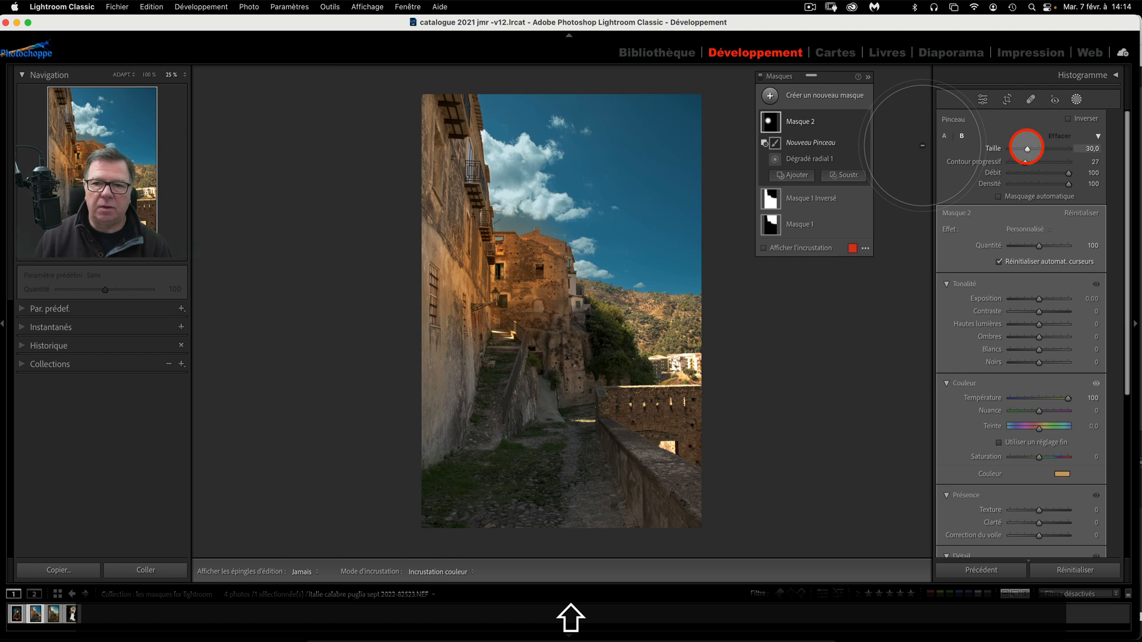
{"action": "left_click_drag", "start_coordinate": [1027, 148], "coordinate": [1020, 149]}
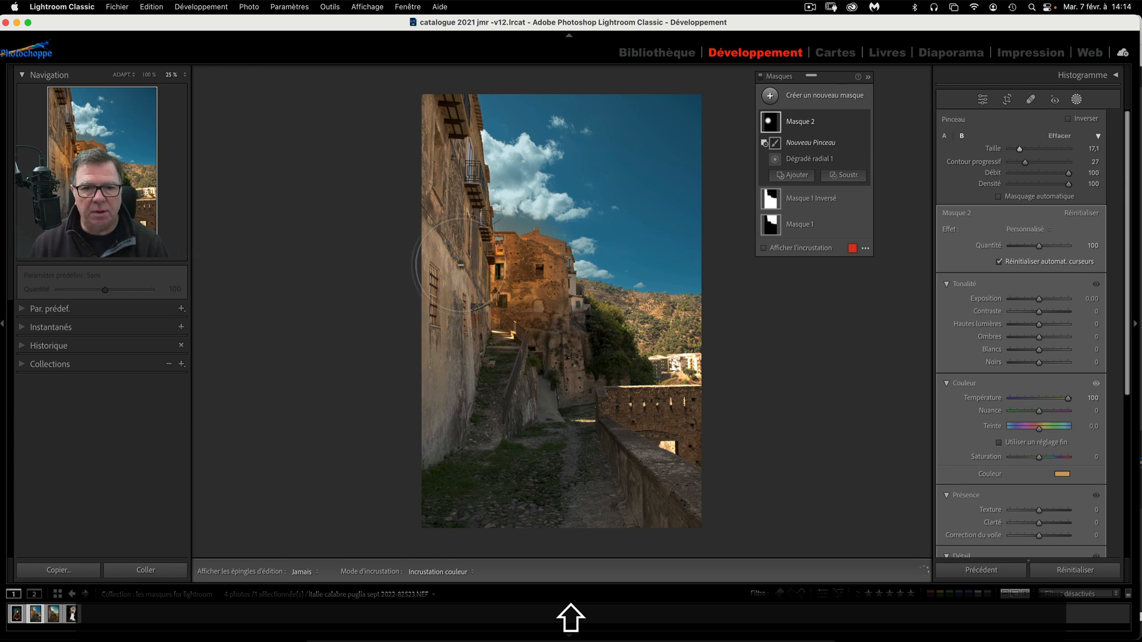
{"action": "mouse_move", "coordinate": [458, 261]}
{"action": "left_mouse_down"}
{"action": "mouse_move", "coordinate": [434, 238]}
{"action": "mouse_move", "coordinate": [427, 262]}
{"action": "left_mouse_up"}
Step: Compare Masque 2's overlay in Blanc sur noir, Image sur Noir and Incrustation couleur en N&B, settling on Blanc sur noir
{"action": "left_click", "coordinate": [763, 248]}
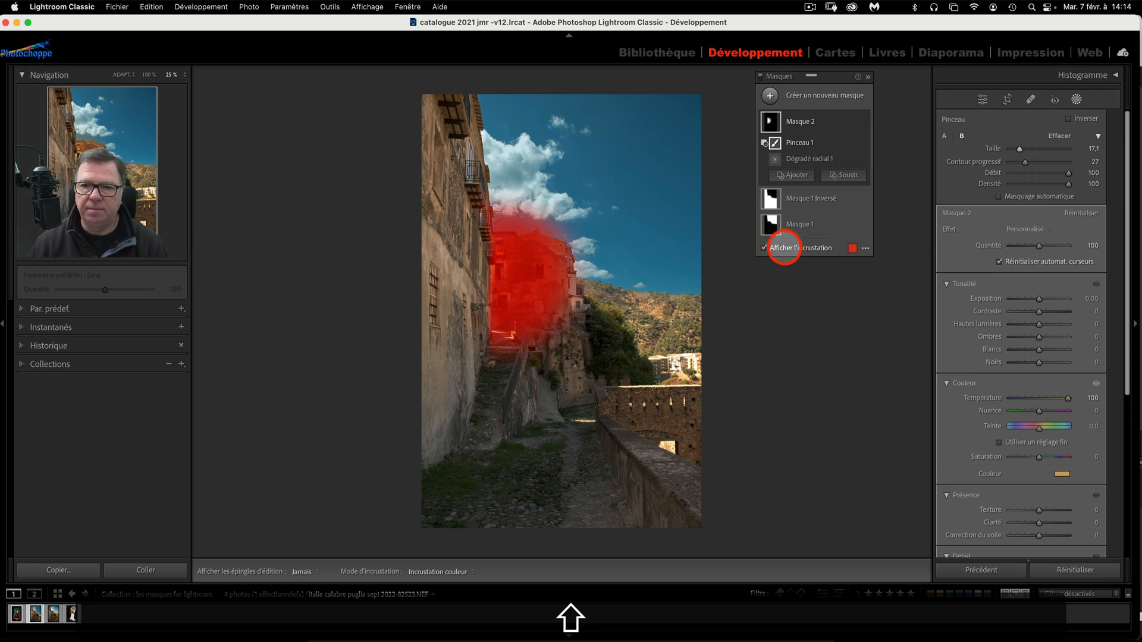
{"action": "left_click", "coordinate": [862, 248]}
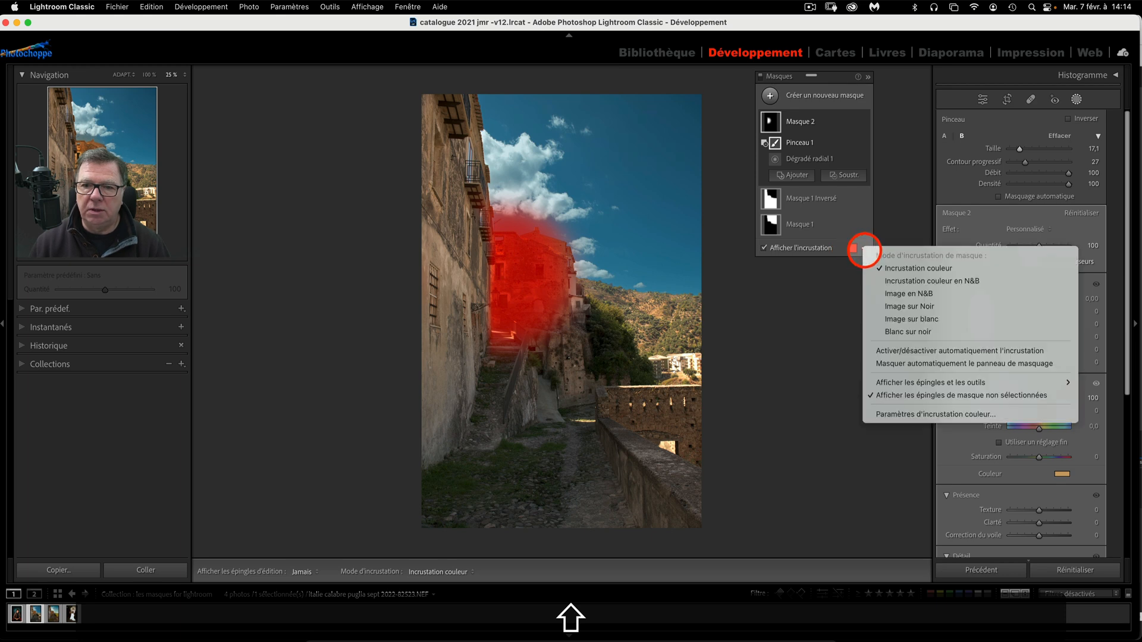
{"action": "left_click", "coordinate": [887, 334]}
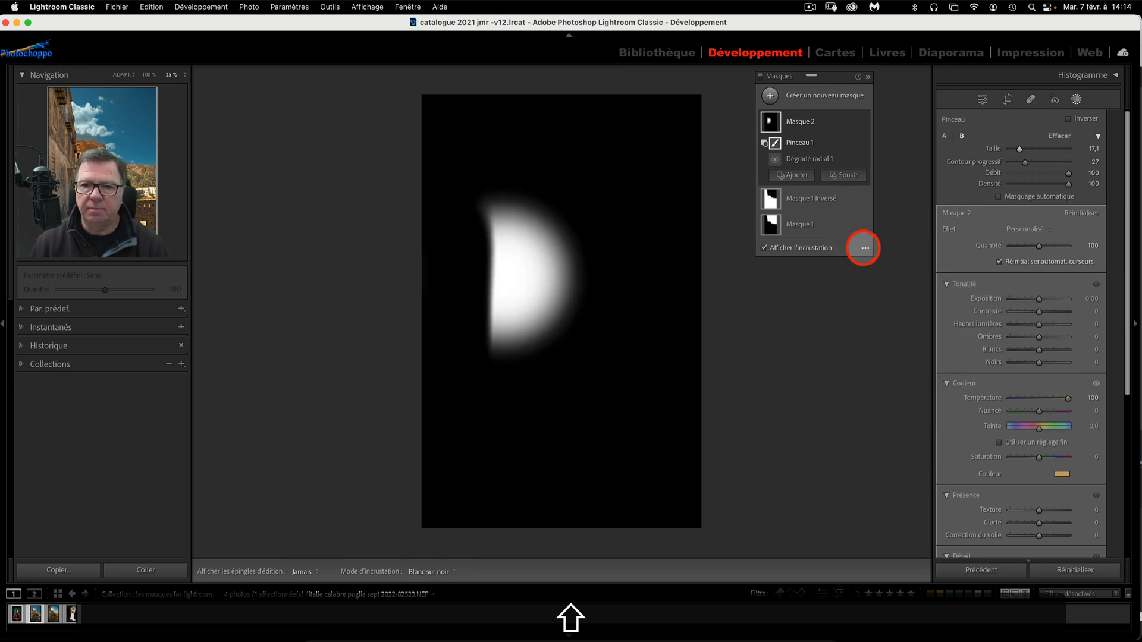
{"action": "left_click", "coordinate": [863, 248]}
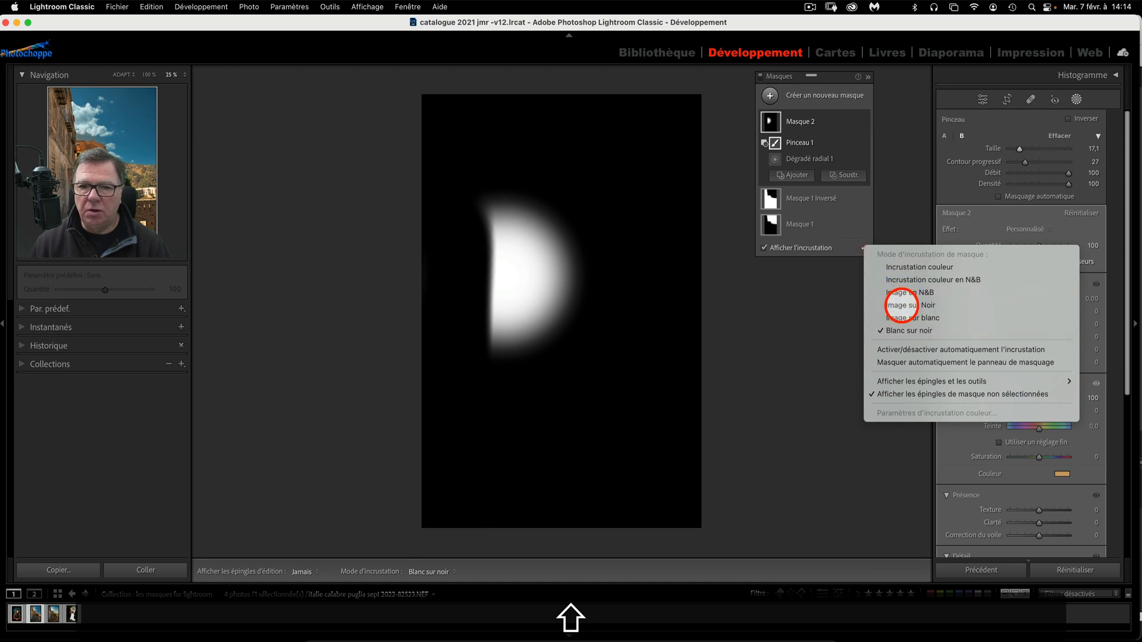
{"action": "left_click", "coordinate": [903, 306]}
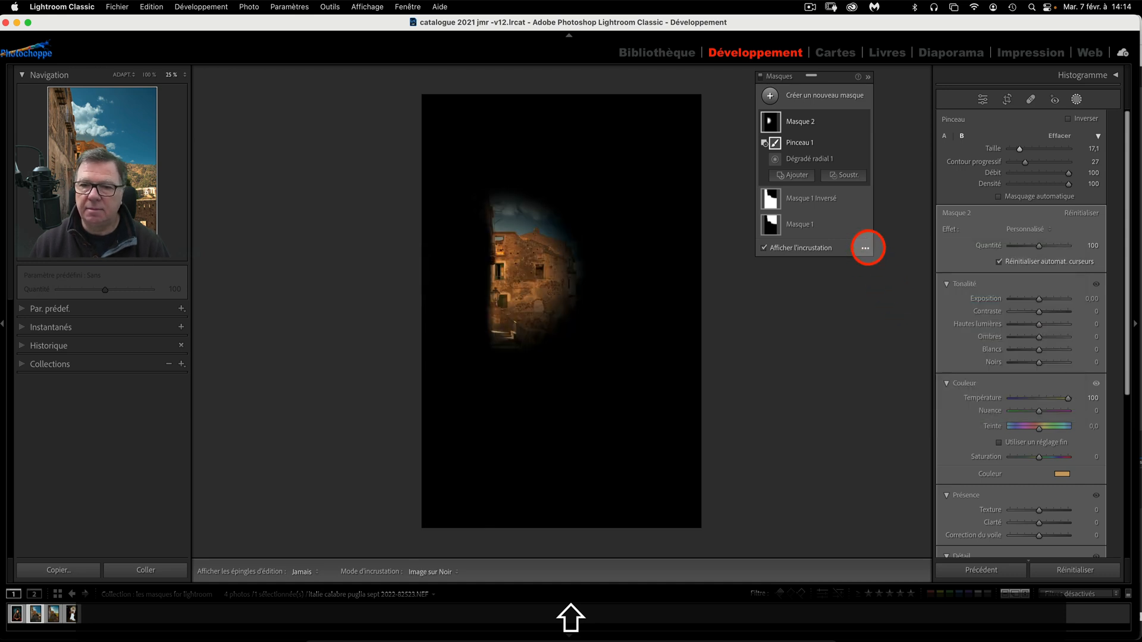
{"action": "left_click", "coordinate": [865, 248]}
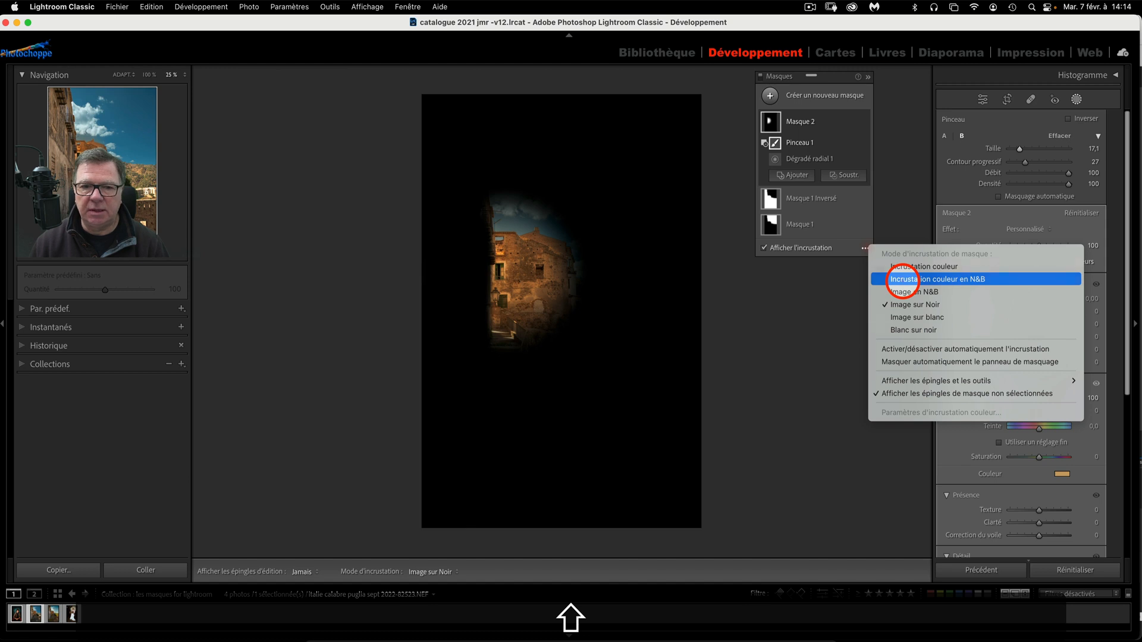
{"action": "left_click", "coordinate": [903, 280]}
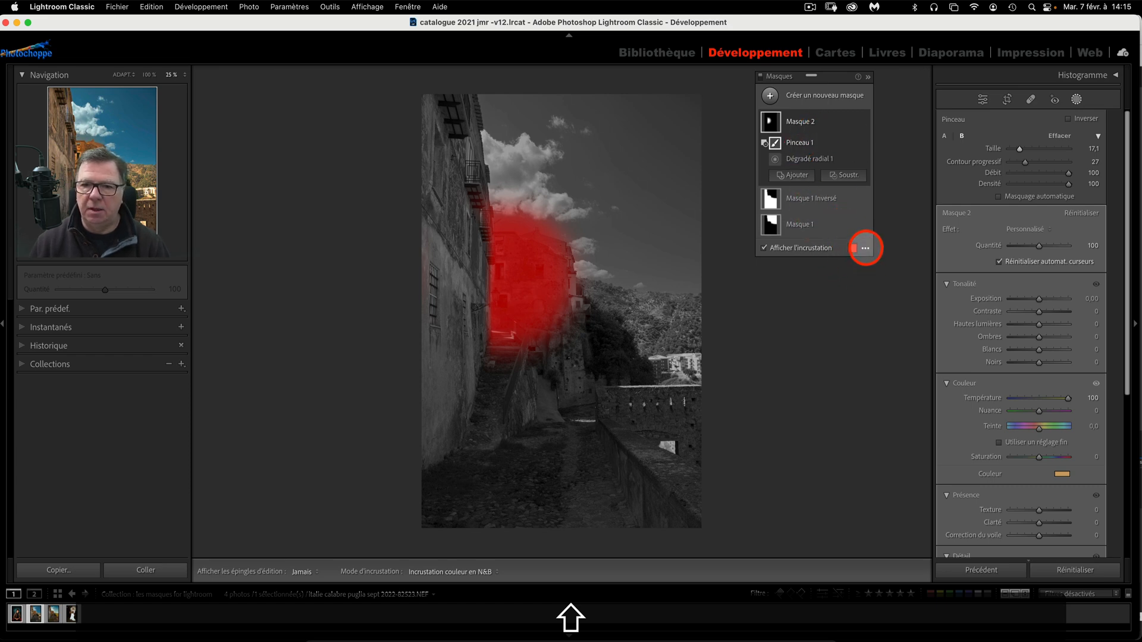
{"action": "left_click", "coordinate": [863, 248]}
{"action": "left_click", "coordinate": [892, 331]}
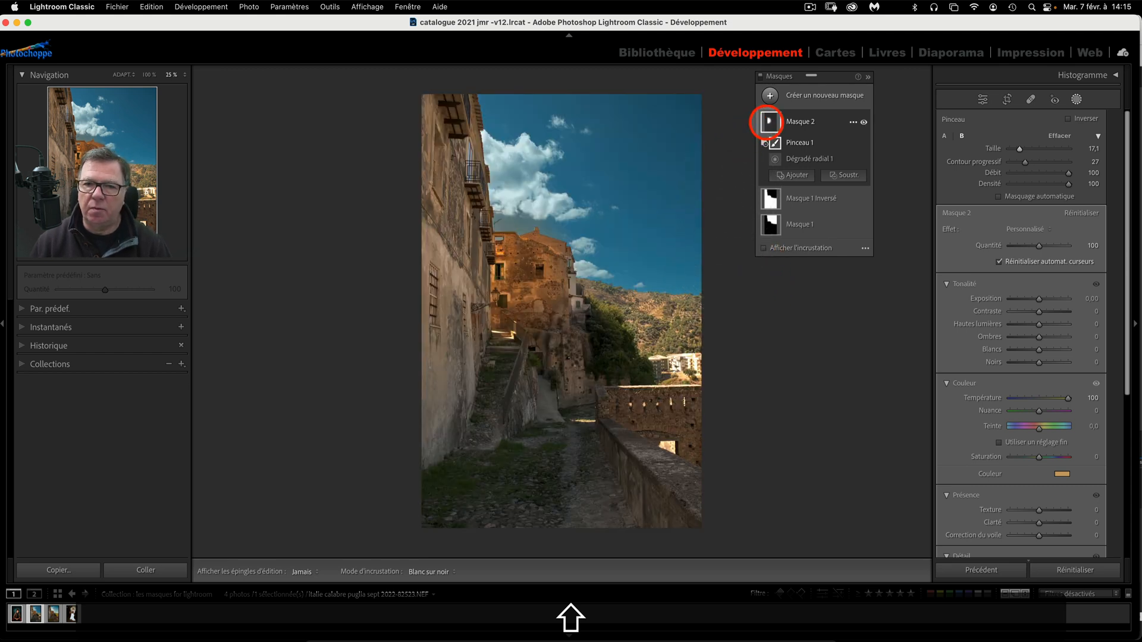
Step: Set Masque 2's Exposition to 0,37 and collapse its Tonalité section
{"action": "mouse_move", "coordinate": [771, 122]}
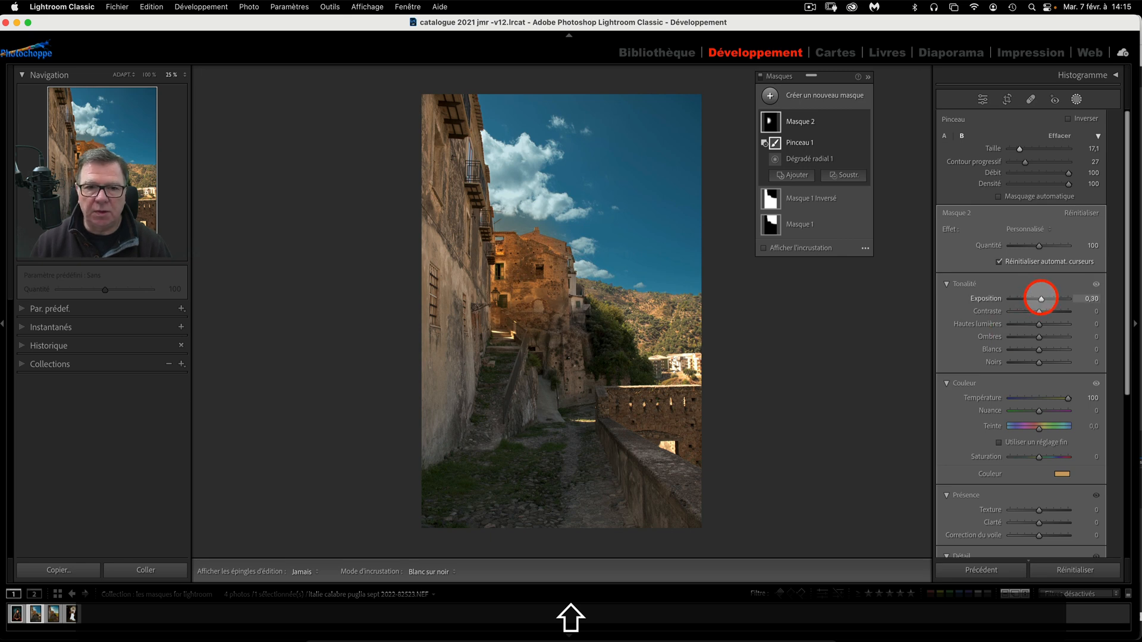
{"action": "left_click_drag", "start_coordinate": [1046, 298], "coordinate": [1040, 299]}
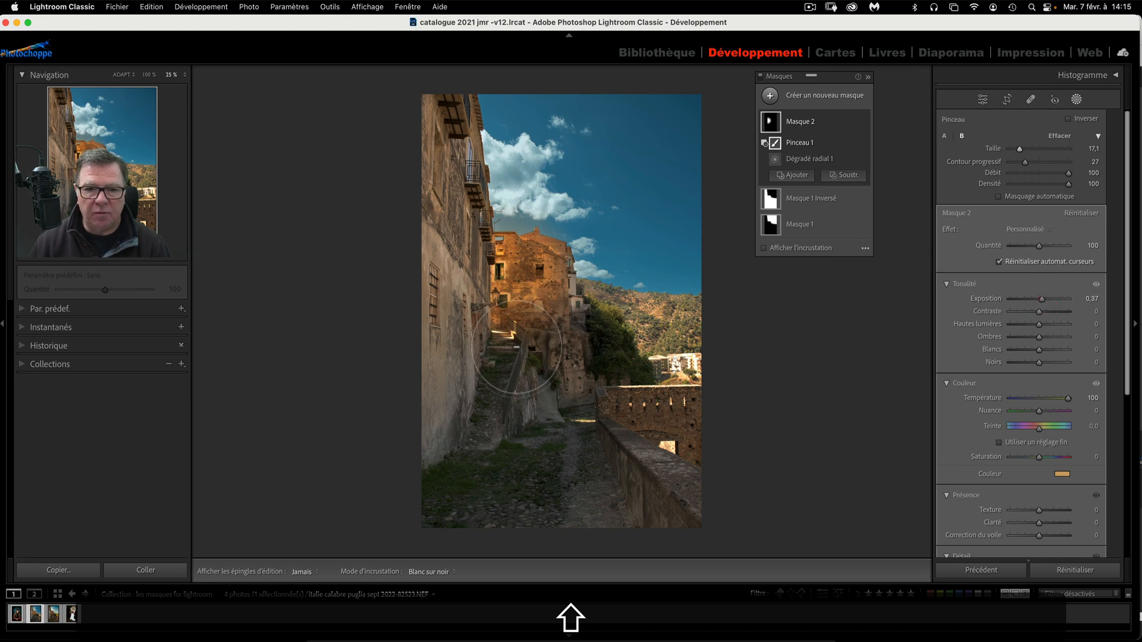
{"action": "left_click", "coordinate": [1022, 279]}
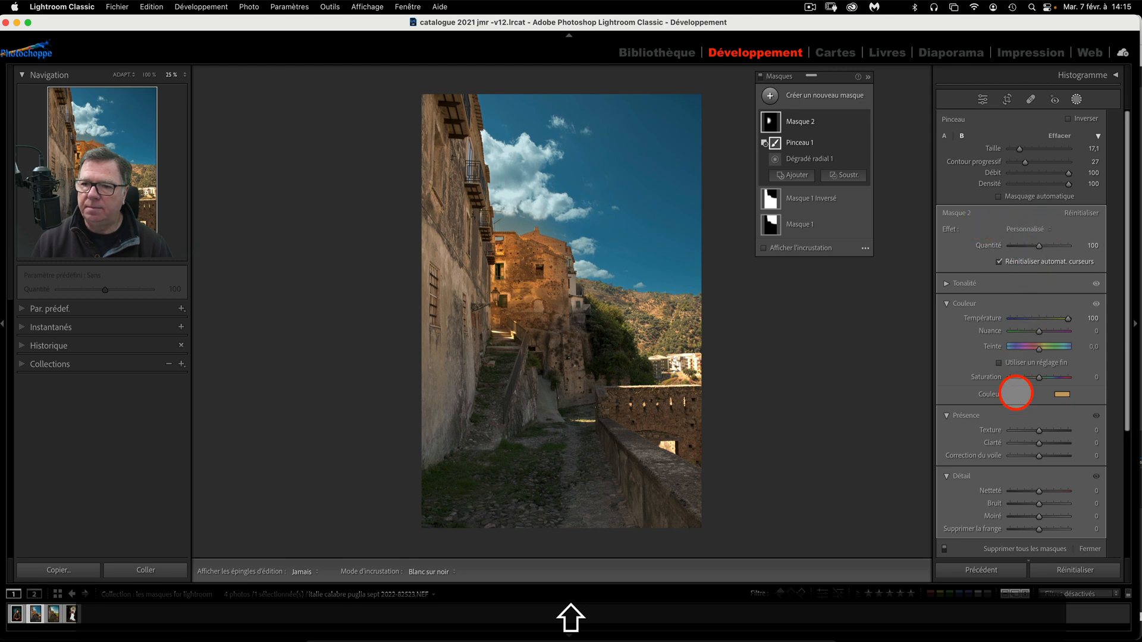
Step: Expand the Réglages de base section and examine its global adjustments alongside Masque 2's local settings
{"action": "scroll", "coordinate": [1016, 393], "scroll_direction": "down", "scroll_amount": 1}
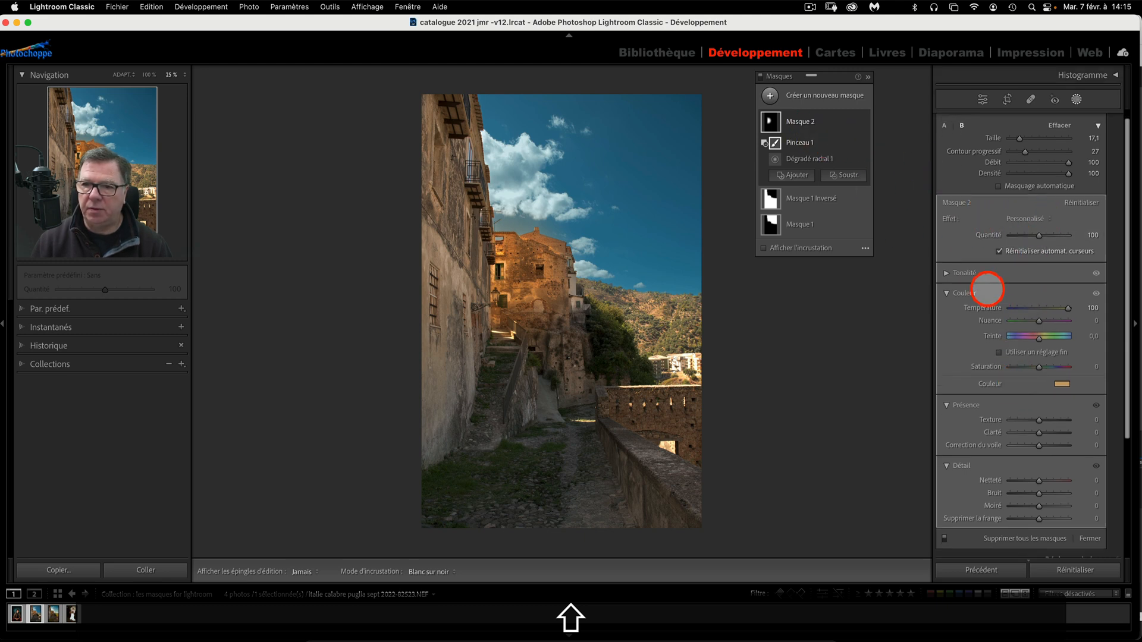
{"action": "scroll", "coordinate": [1001, 328], "scroll_direction": "down", "scroll_amount": 6}
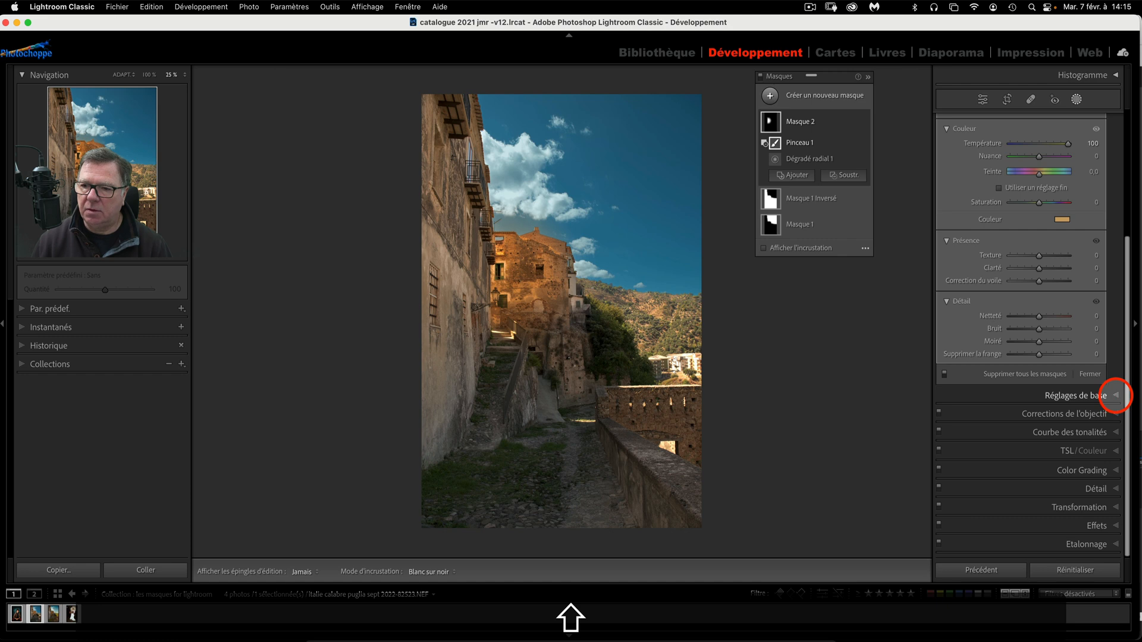
{"action": "left_click", "coordinate": [1116, 395]}
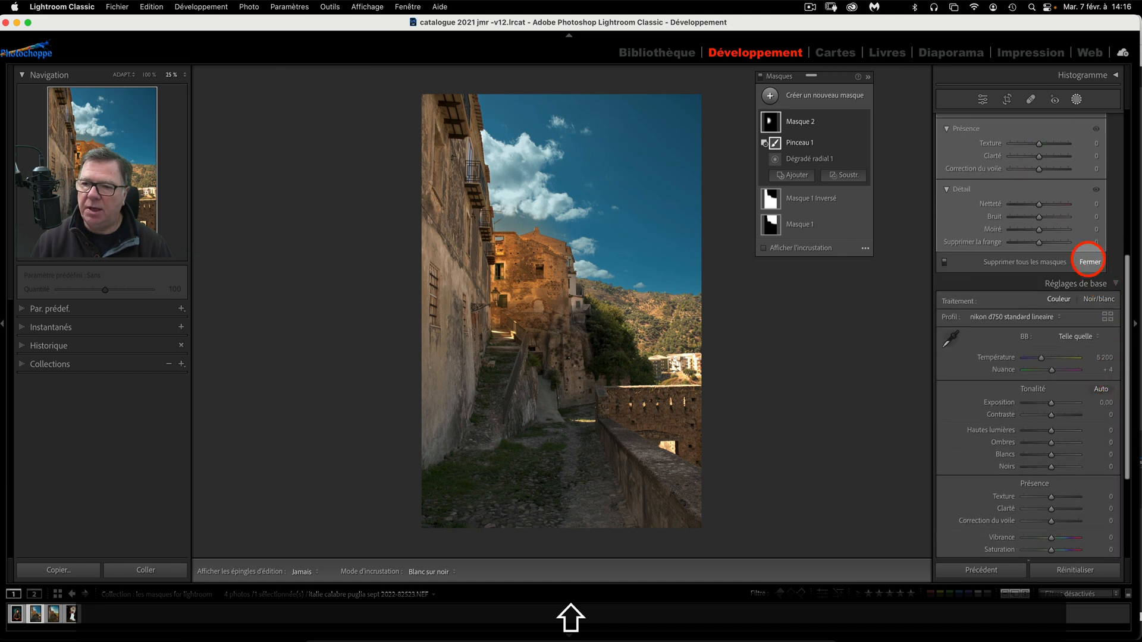
{"action": "scroll", "coordinate": [1073, 207], "scroll_direction": "up", "scroll_amount": 2}
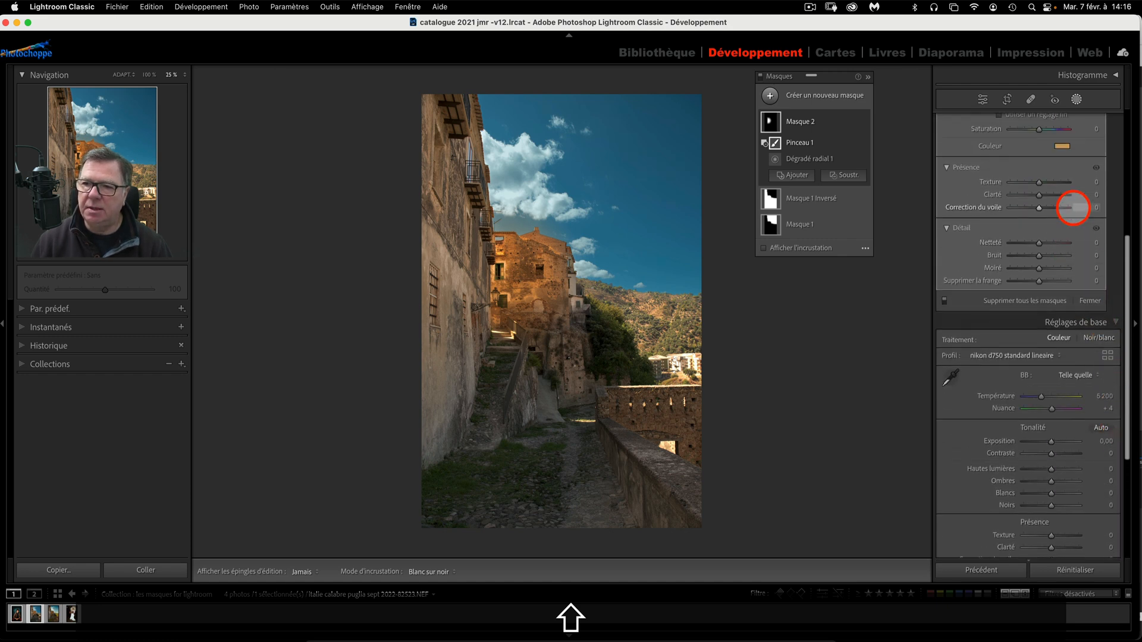
{"action": "scroll", "coordinate": [1073, 207], "scroll_direction": "up", "scroll_amount": 6}
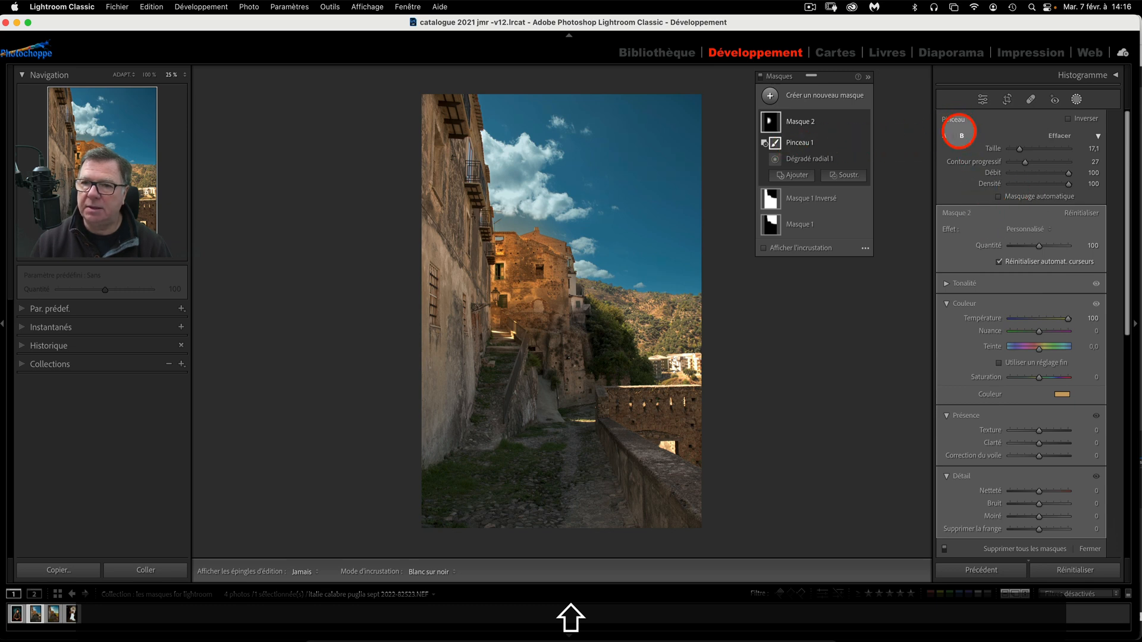
{"action": "scroll", "coordinate": [1035, 297], "scroll_direction": "down", "scroll_amount": 4}
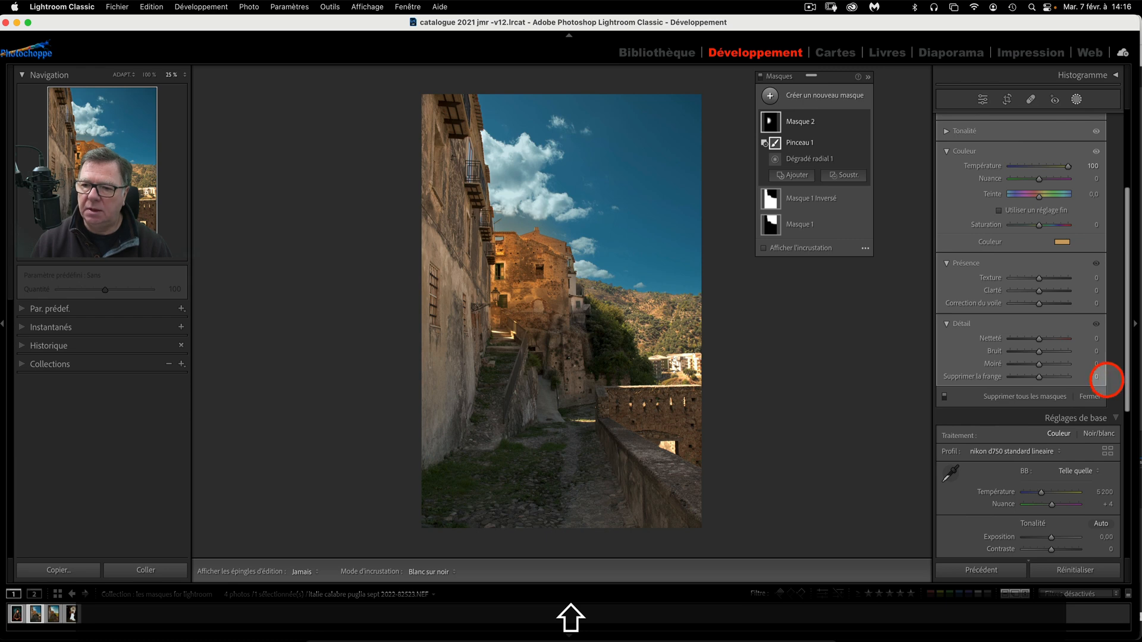
{"action": "scroll", "coordinate": [1086, 447], "scroll_direction": "down", "scroll_amount": 2}
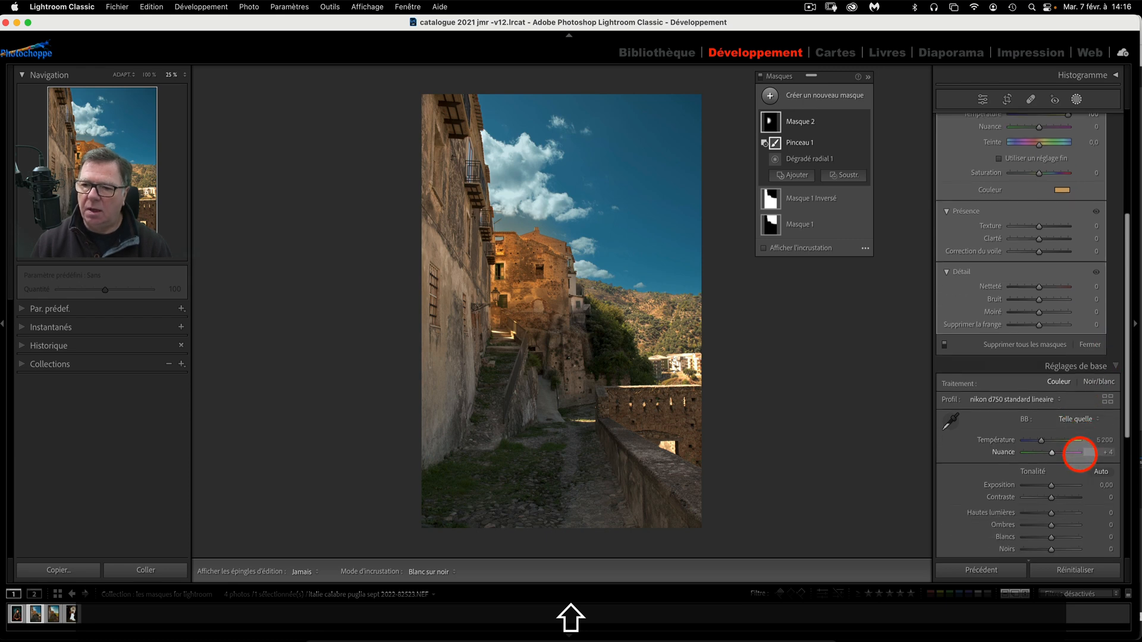
{"action": "scroll", "coordinate": [1080, 454], "scroll_direction": "down", "scroll_amount": 1}
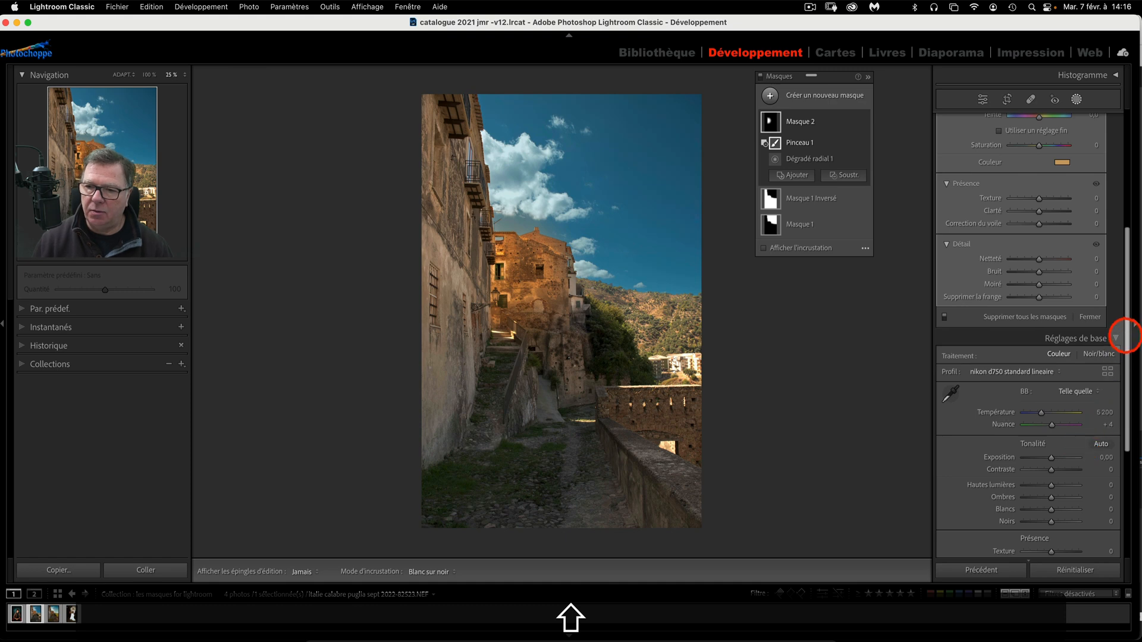
{"action": "scroll", "coordinate": [1075, 433], "scroll_direction": "down", "scroll_amount": 6}
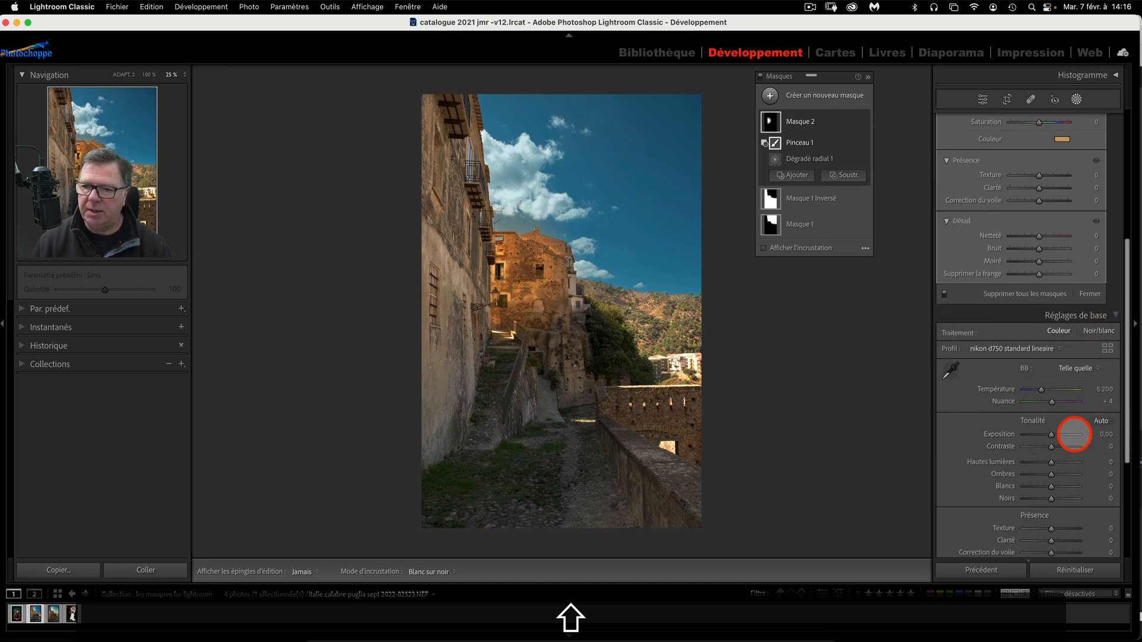
Step: Examine the global adjustments in Réglages de base and the sections below it, down to Etalonnage, against Masque 2's local settings
{"action": "scroll", "coordinate": [1074, 433], "scroll_direction": "down", "scroll_amount": 2}
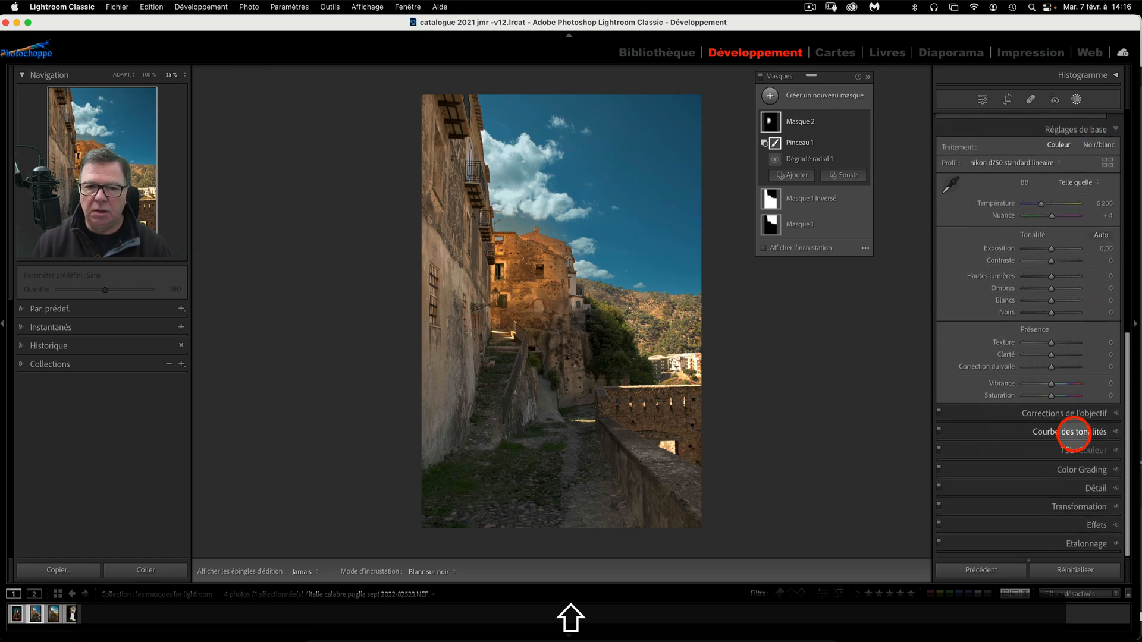
{"action": "scroll", "coordinate": [1074, 434], "scroll_direction": "up", "scroll_amount": 7}
{"action": "scroll", "coordinate": [1074, 434], "scroll_direction": "down", "scroll_amount": 5}
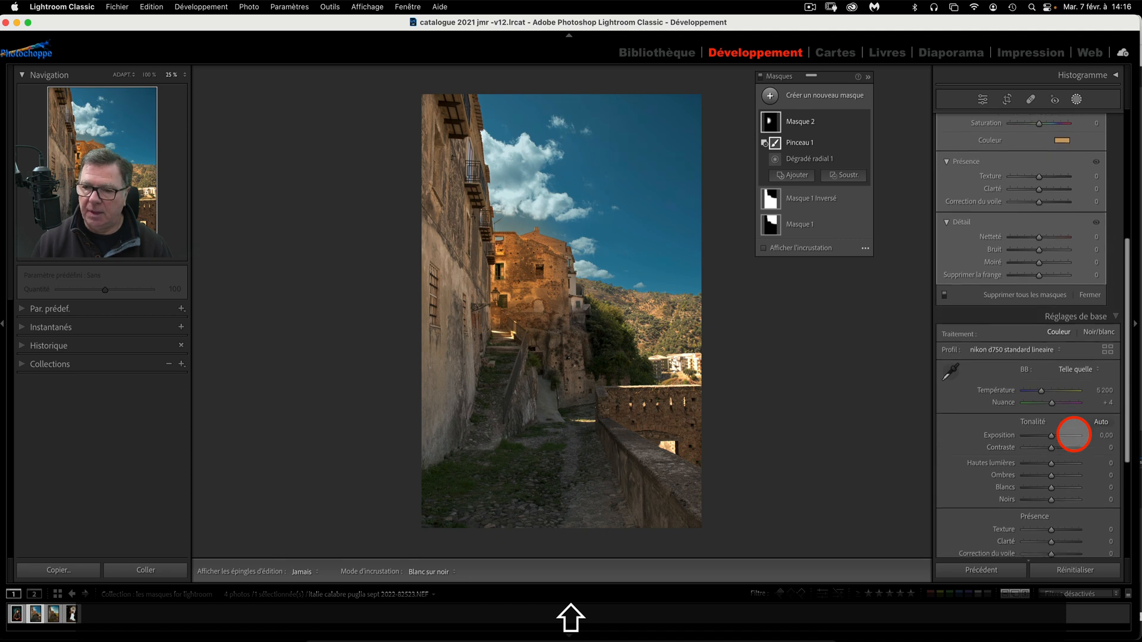
{"action": "scroll", "coordinate": [1074, 433], "scroll_direction": "down", "scroll_amount": 2}
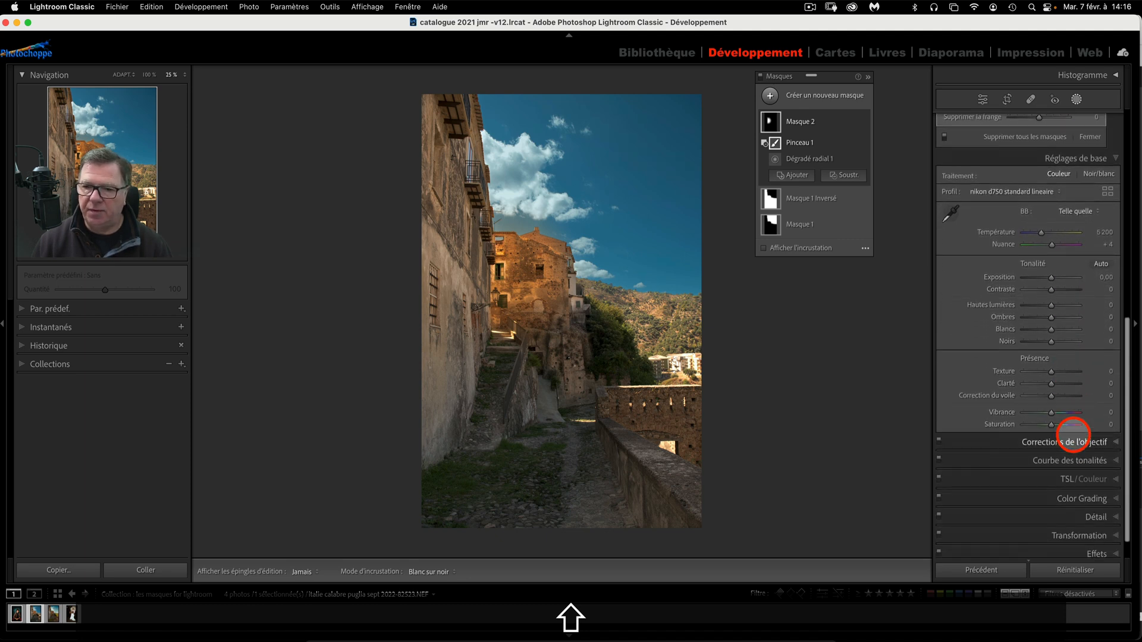
{"action": "scroll", "coordinate": [1064, 438], "scroll_direction": "down", "scroll_amount": 2}
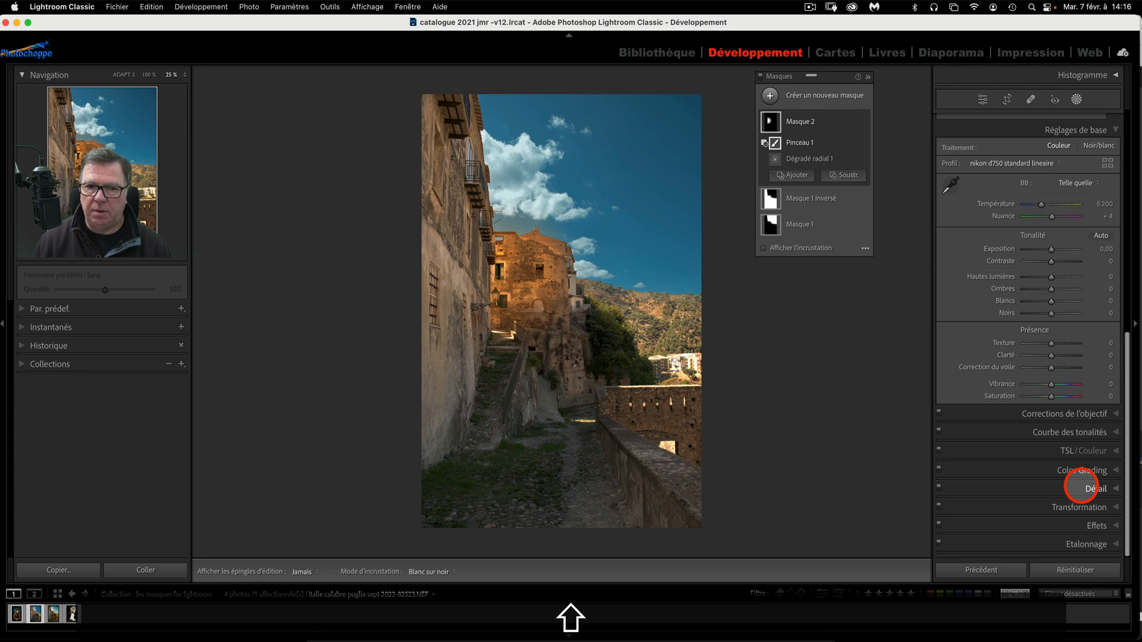
{"action": "left_click", "coordinate": [1081, 485]}
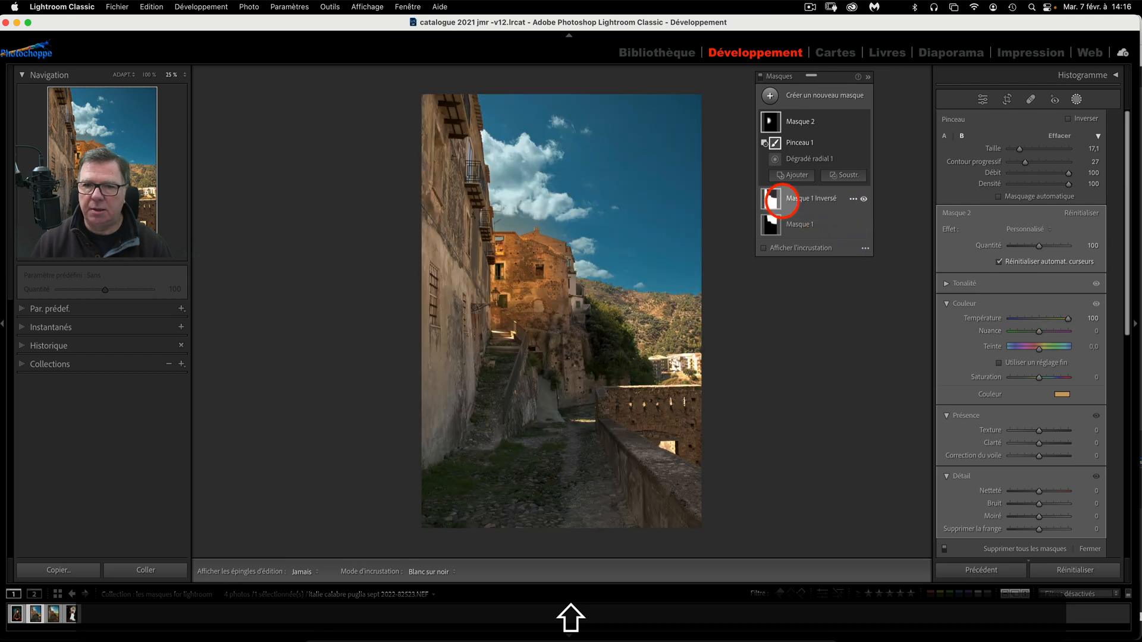
Step: Tint Masque 1 Inversé with a pale yellow Couleur
{"action": "left_click", "coordinate": [771, 198]}
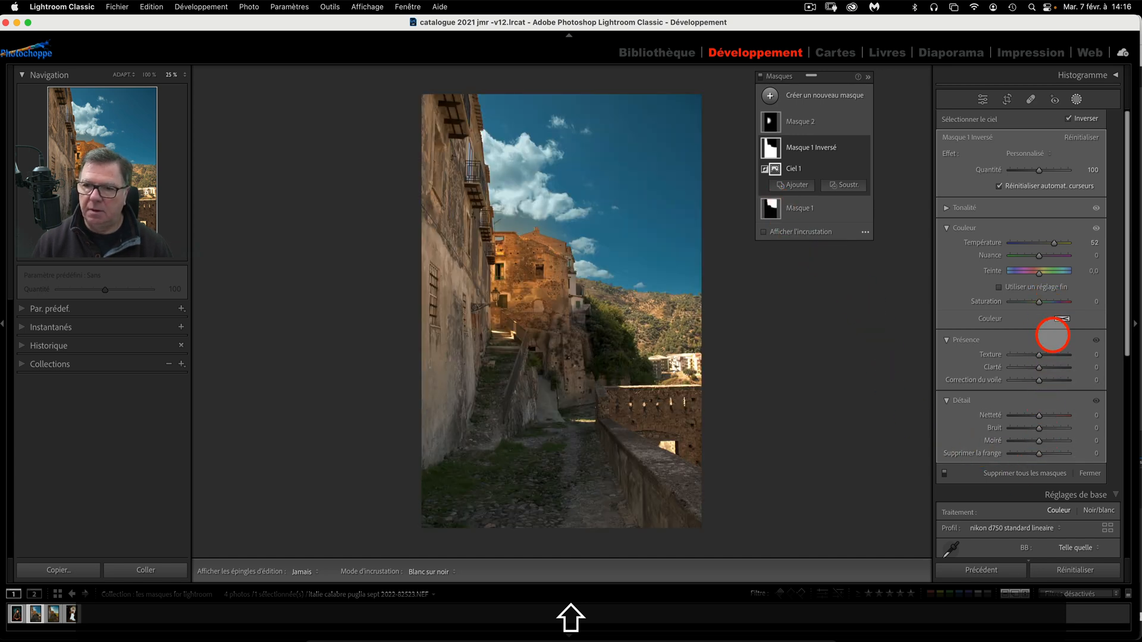
{"action": "left_click", "coordinate": [1063, 318]}
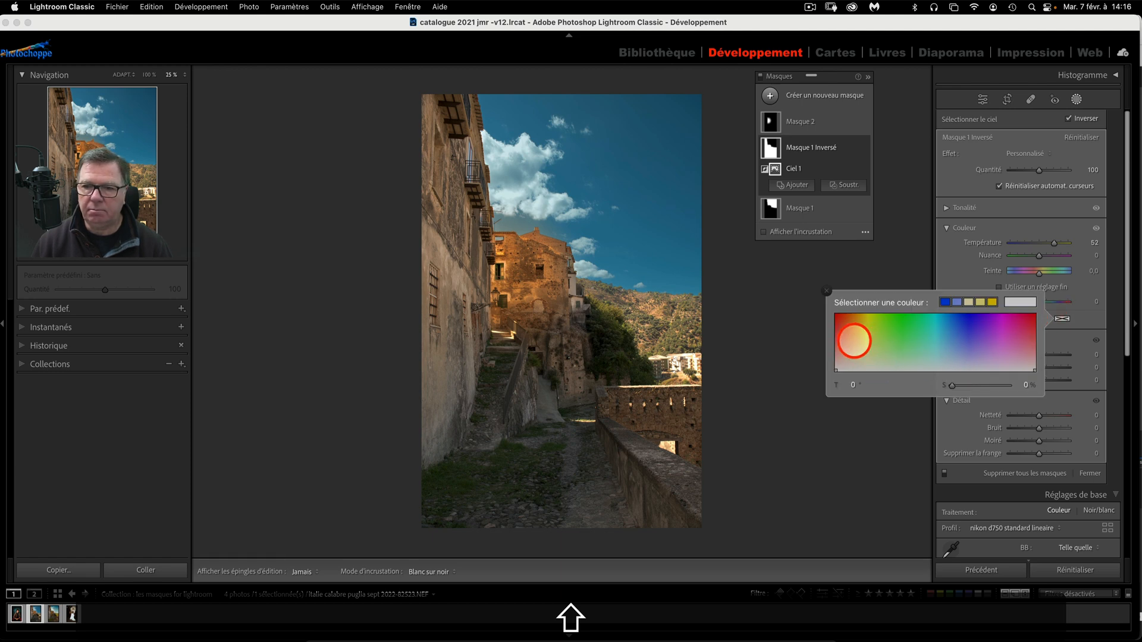
{"action": "left_click", "coordinate": [1081, 314]}
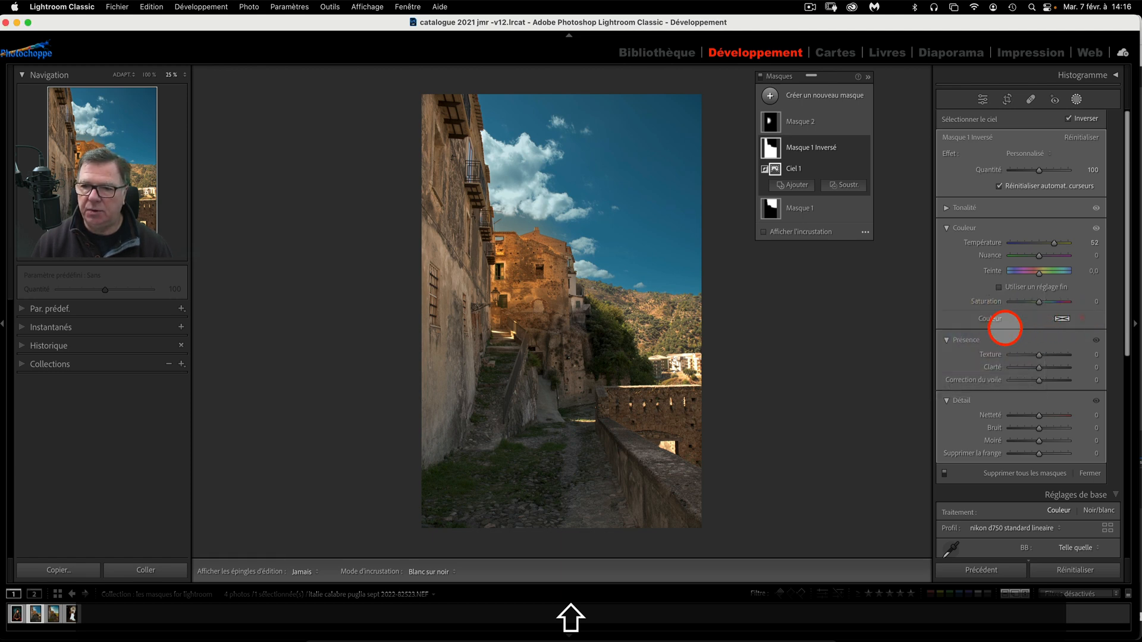
{"action": "left_click", "coordinate": [1062, 319]}
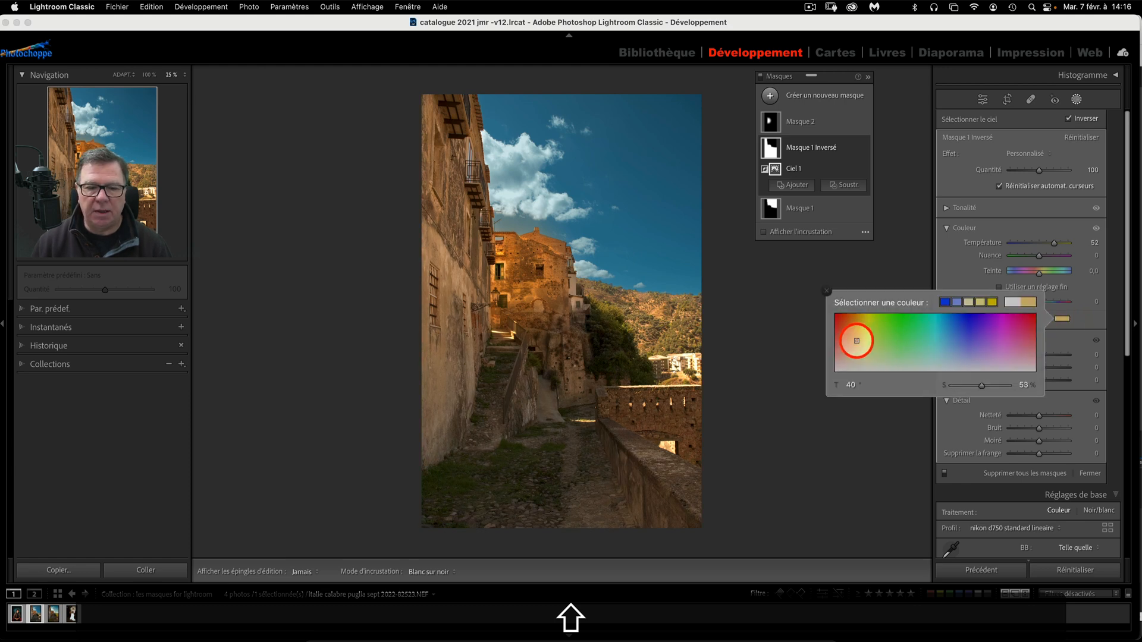
{"action": "left_click_drag", "start_coordinate": [857, 341], "coordinate": [861, 354]}
{"action": "left_click", "coordinate": [826, 290]}
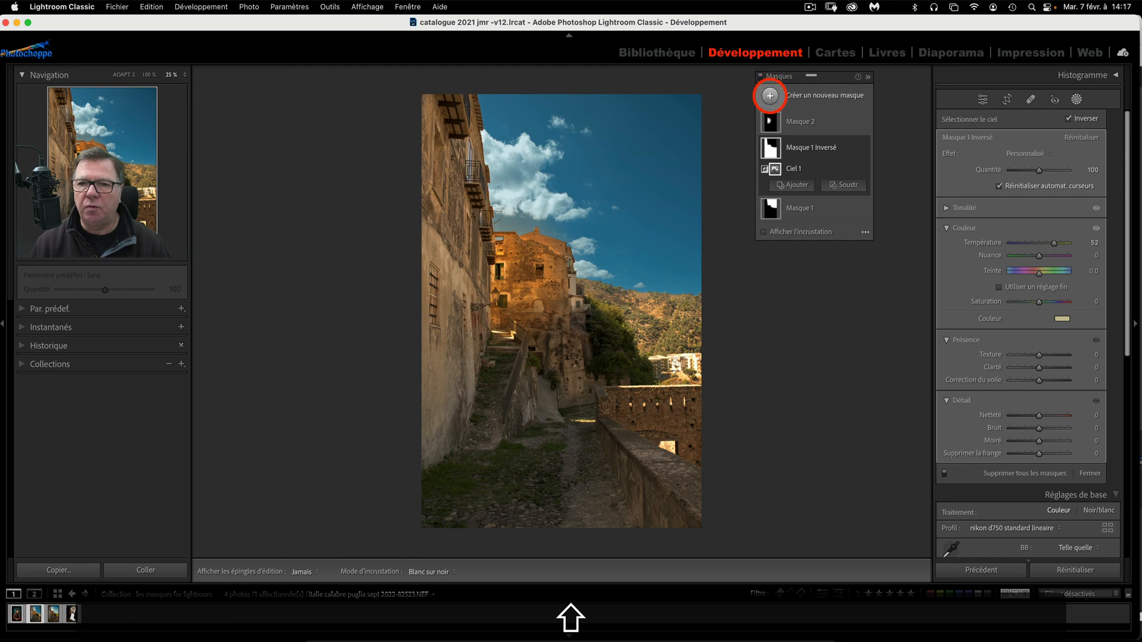
Step: Create a Dégradé linéaire mask rising vertically from the photo's bottom edge to the base of the sunlit building, with edit pins set to Auto
{"action": "left_click", "coordinate": [770, 95]}
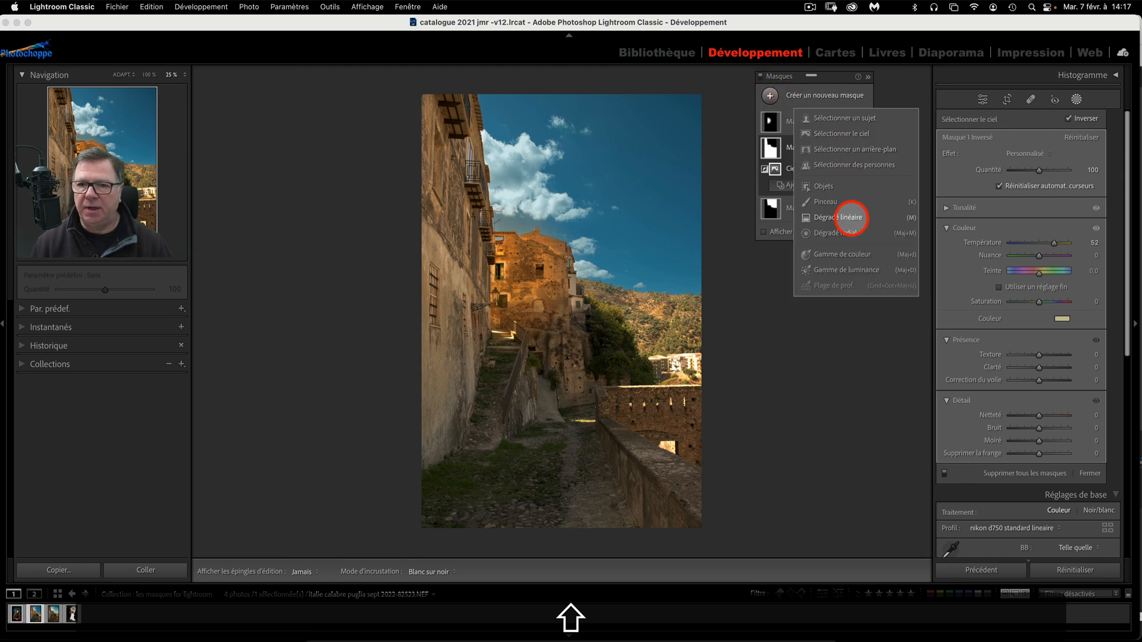
{"action": "left_click", "coordinate": [852, 217]}
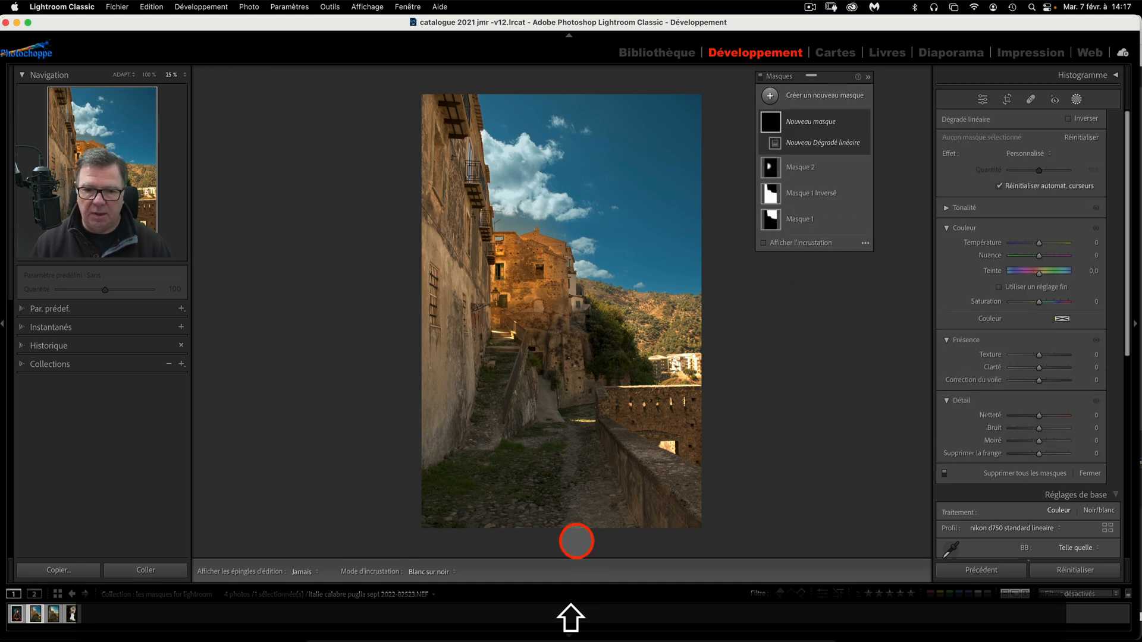
{"action": "key", "text": "shift+h"}
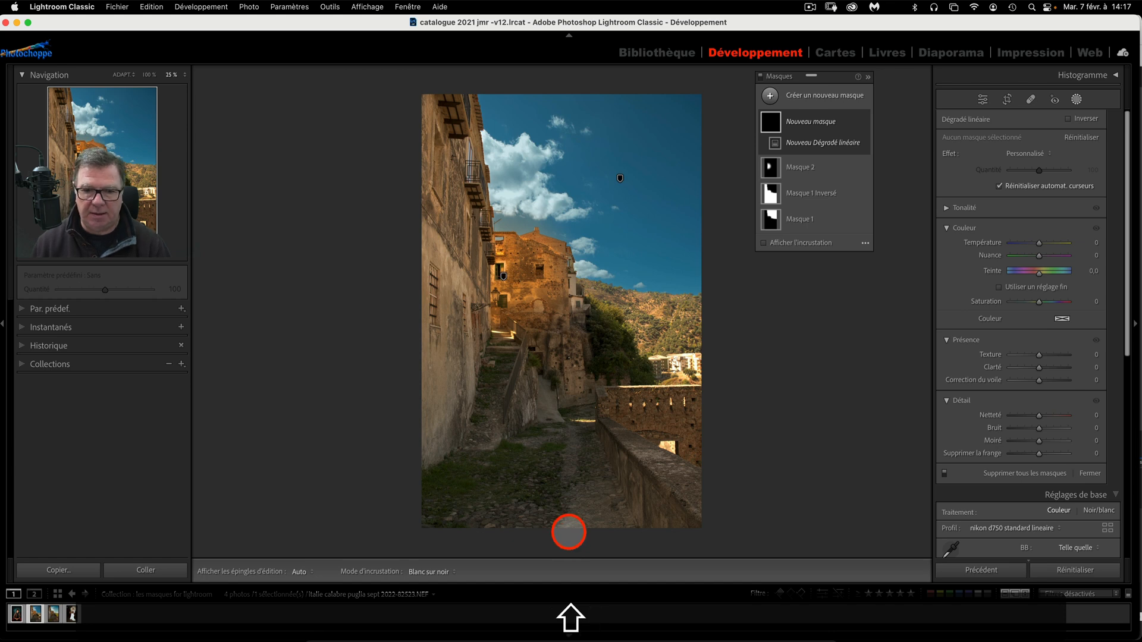
{"action": "left_click_drag", "start_coordinate": [568, 530], "coordinate": [569, 309]}
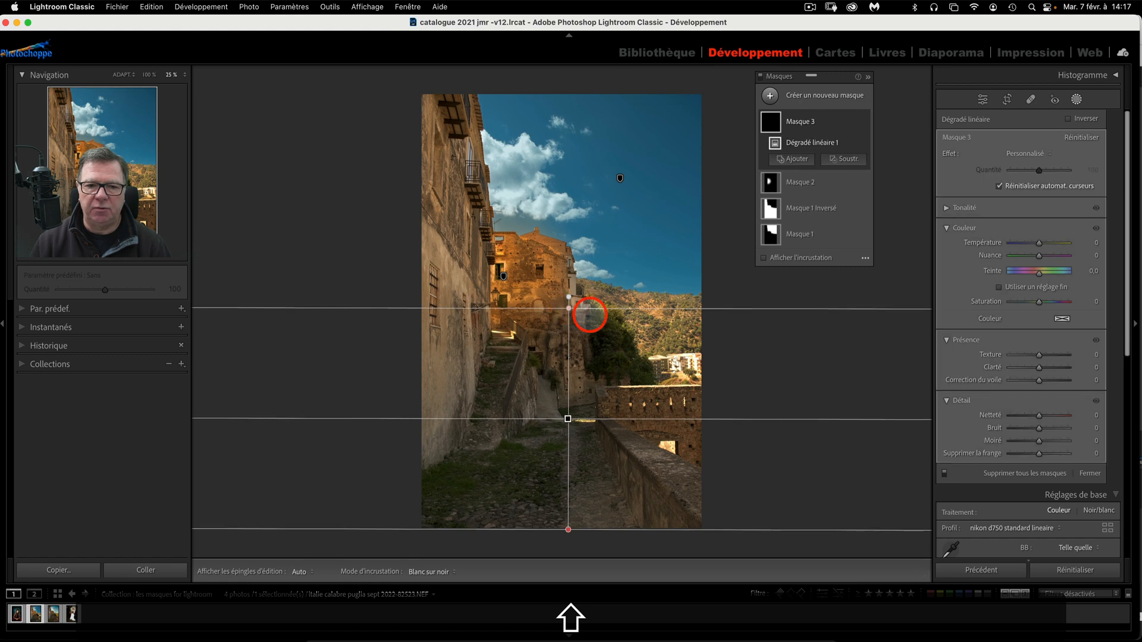
Step: Show Masque 3's overlay and switch its display mode to Incrustation couleur
{"action": "left_click", "coordinate": [763, 257]}
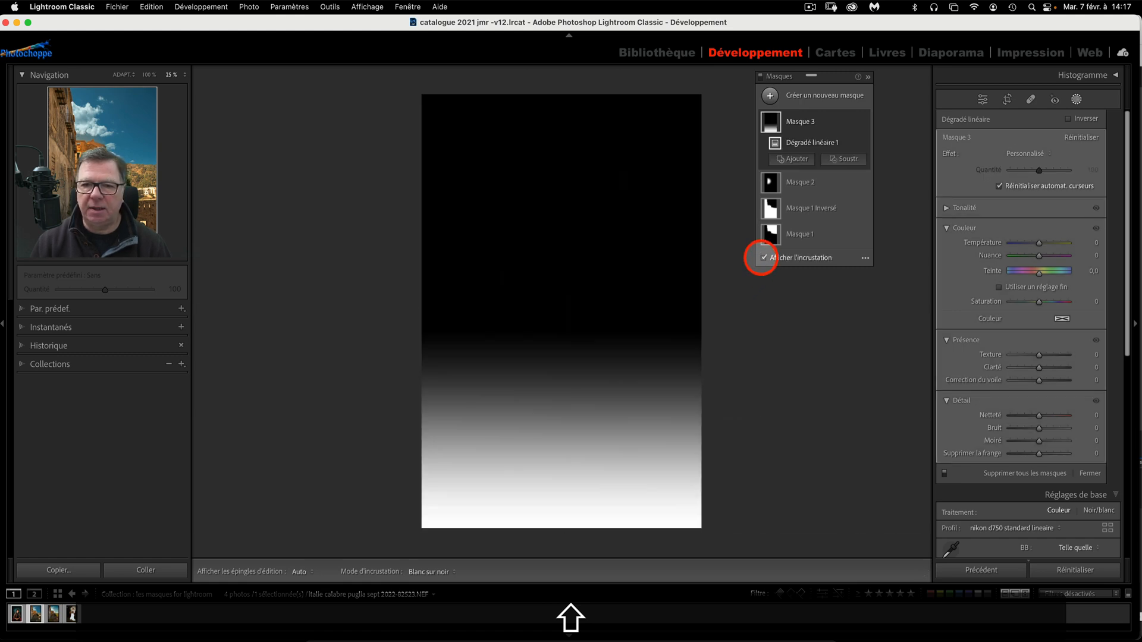
{"action": "left_click", "coordinate": [865, 258]}
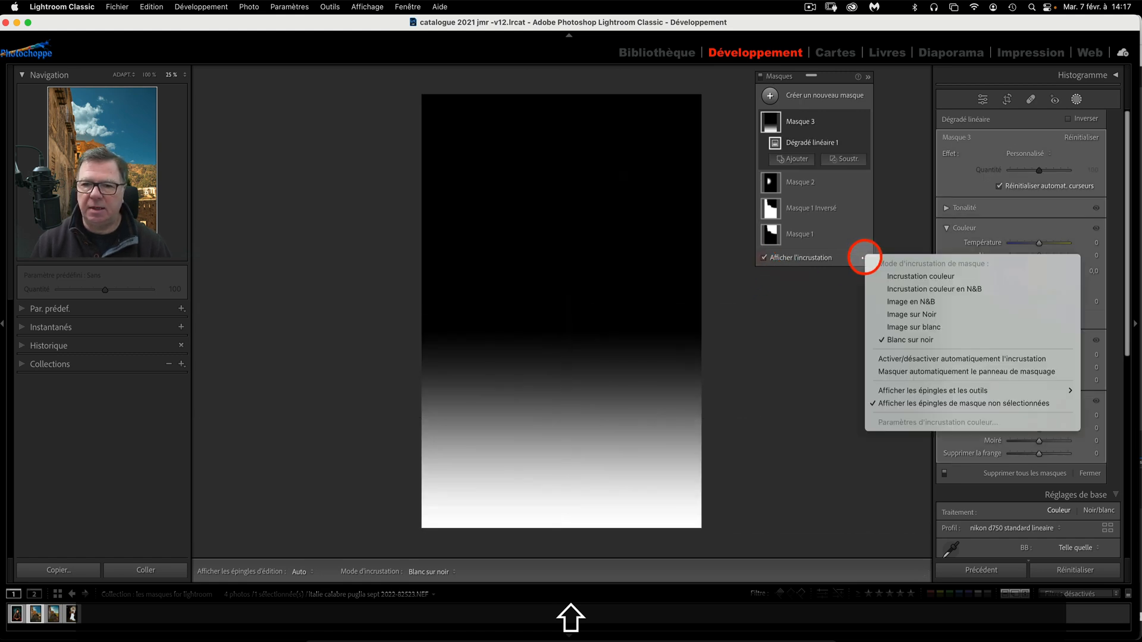
{"action": "left_click", "coordinate": [889, 277]}
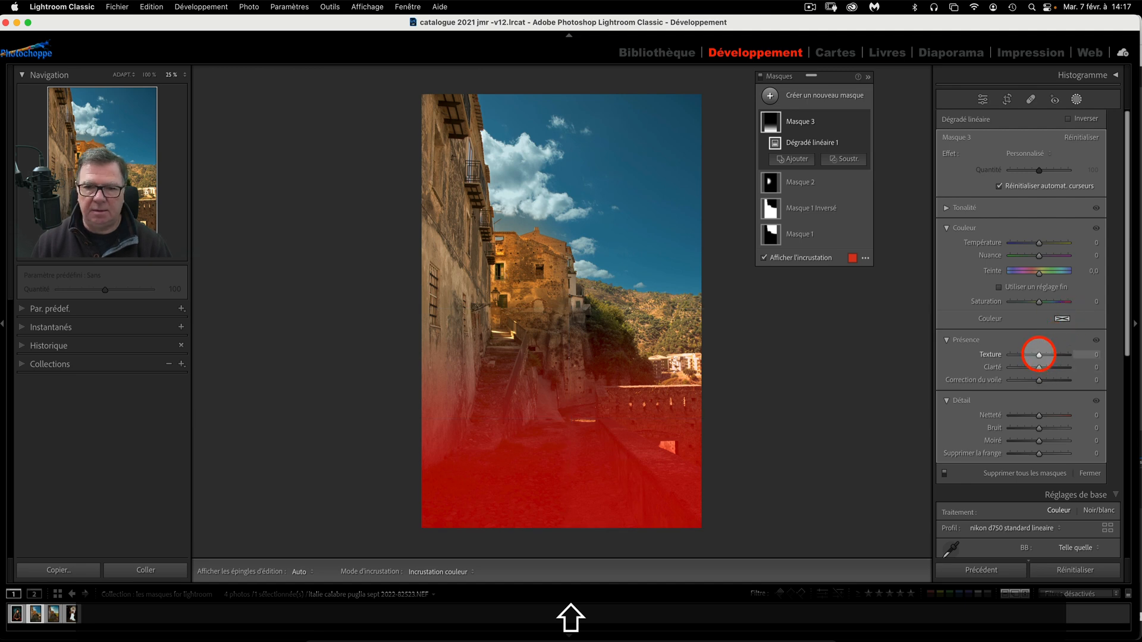
Step: Set Masque 3's Texture to -1 and its Exposition to 0,91
{"action": "key", "text": "o"}
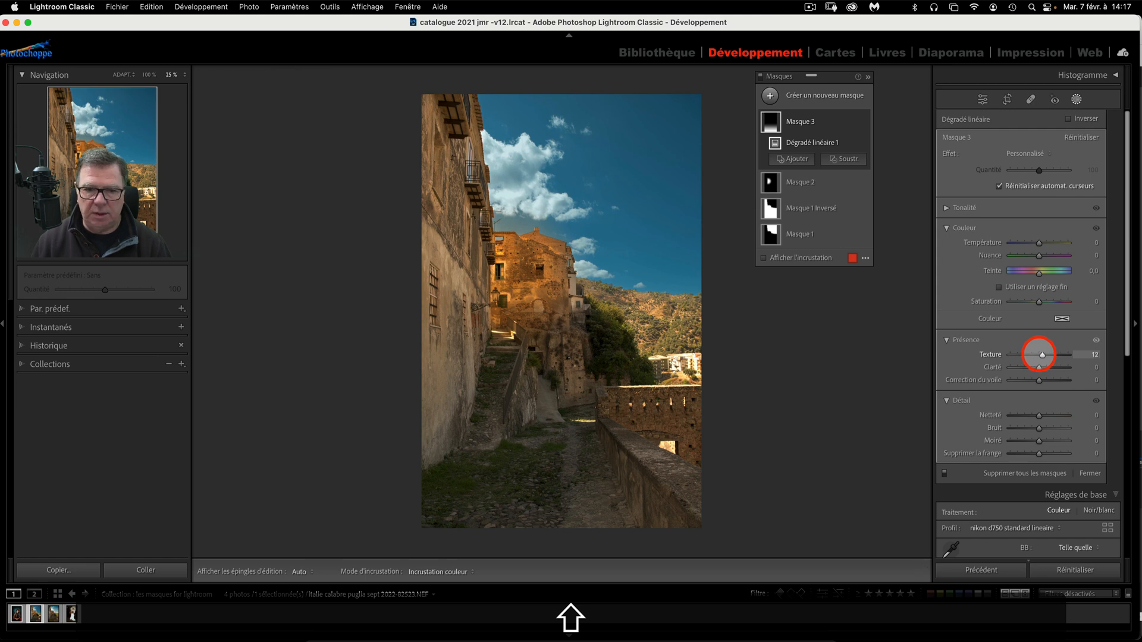
{"action": "key", "text": "o"}
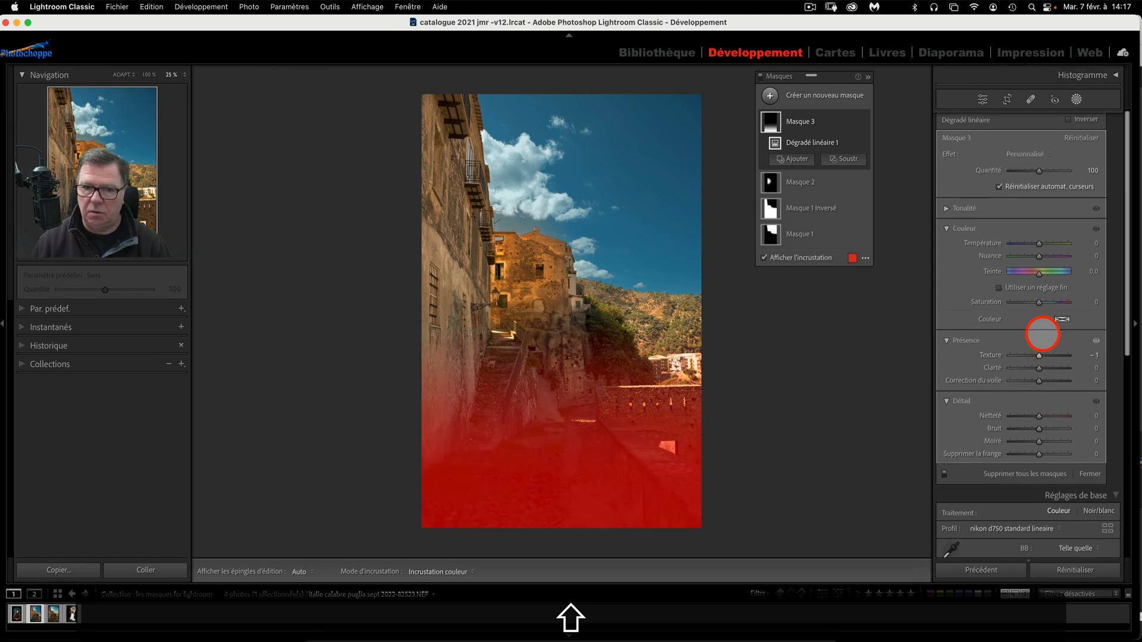
{"action": "scroll", "coordinate": [1041, 329], "scroll_direction": "down", "scroll_amount": 1}
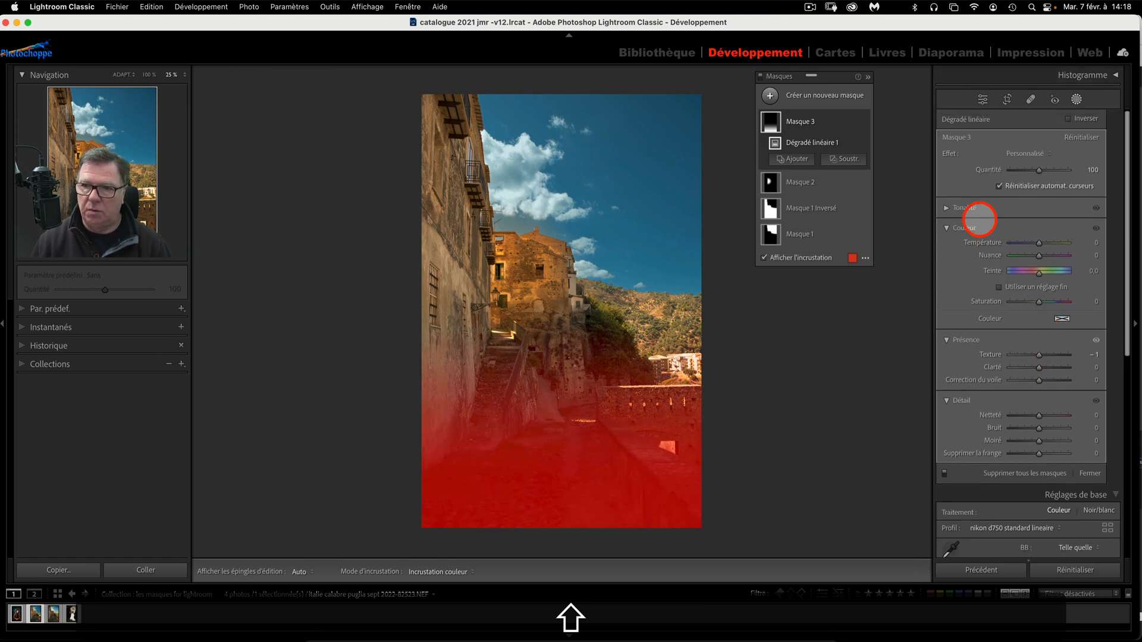
{"action": "left_click", "coordinate": [976, 208]}
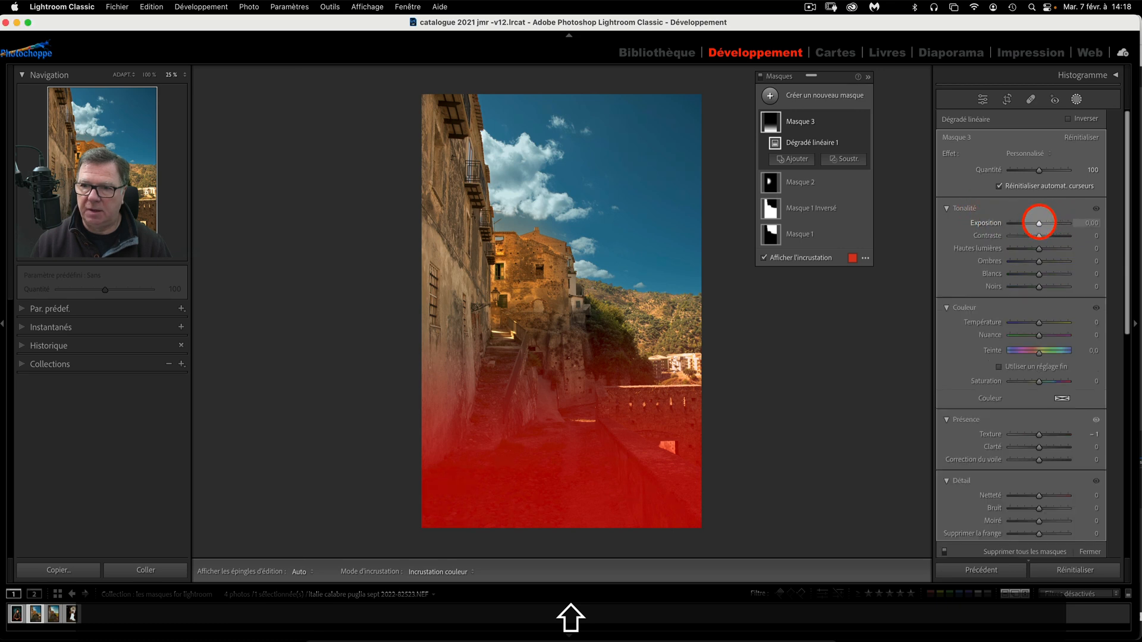
{"action": "left_click_drag", "start_coordinate": [1038, 222], "coordinate": [1045, 223]}
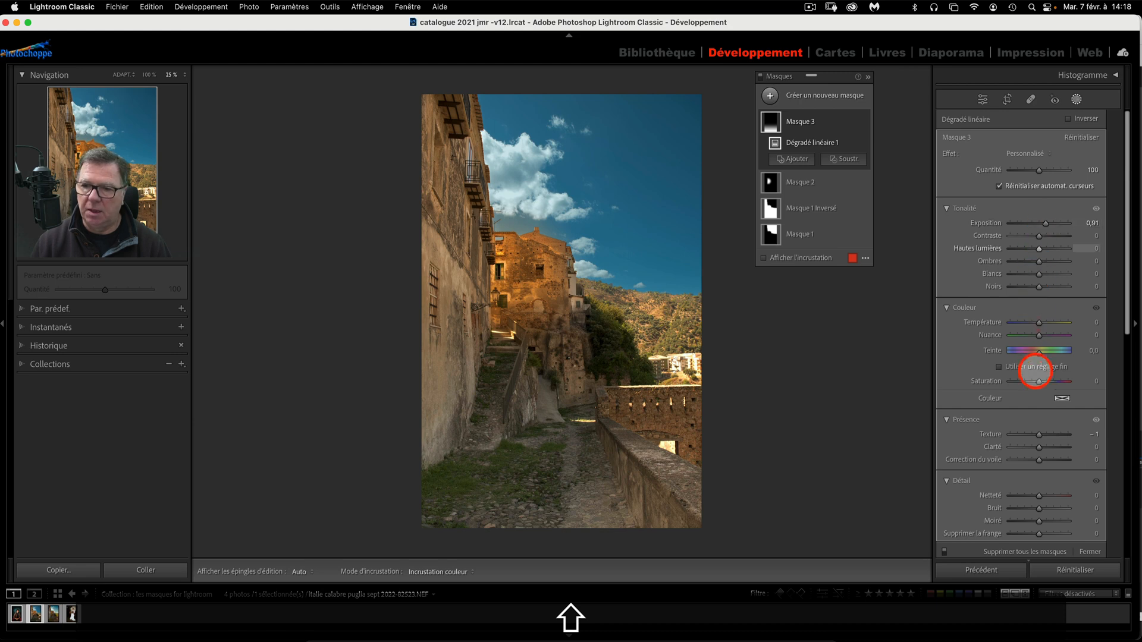
Step: Tint Masque 3 with an orange Couleur of hue 31° and saturation 77%
{"action": "scroll", "coordinate": [1034, 369], "scroll_direction": "down", "scroll_amount": 2}
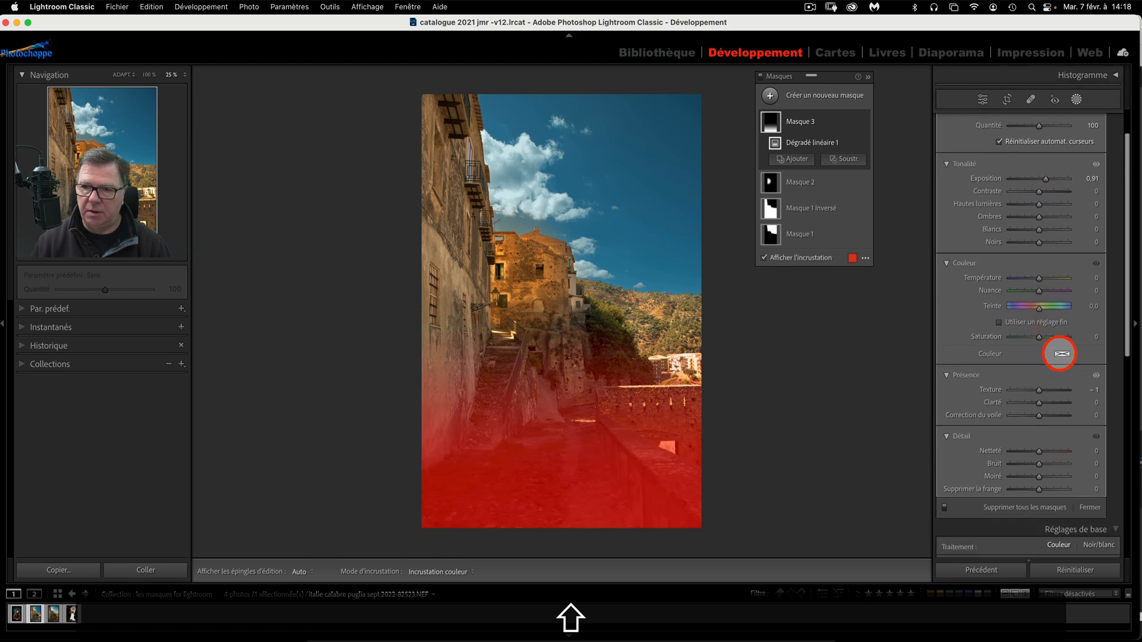
{"action": "left_click", "coordinate": [1061, 354]}
{"action": "left_click", "coordinate": [856, 381]}
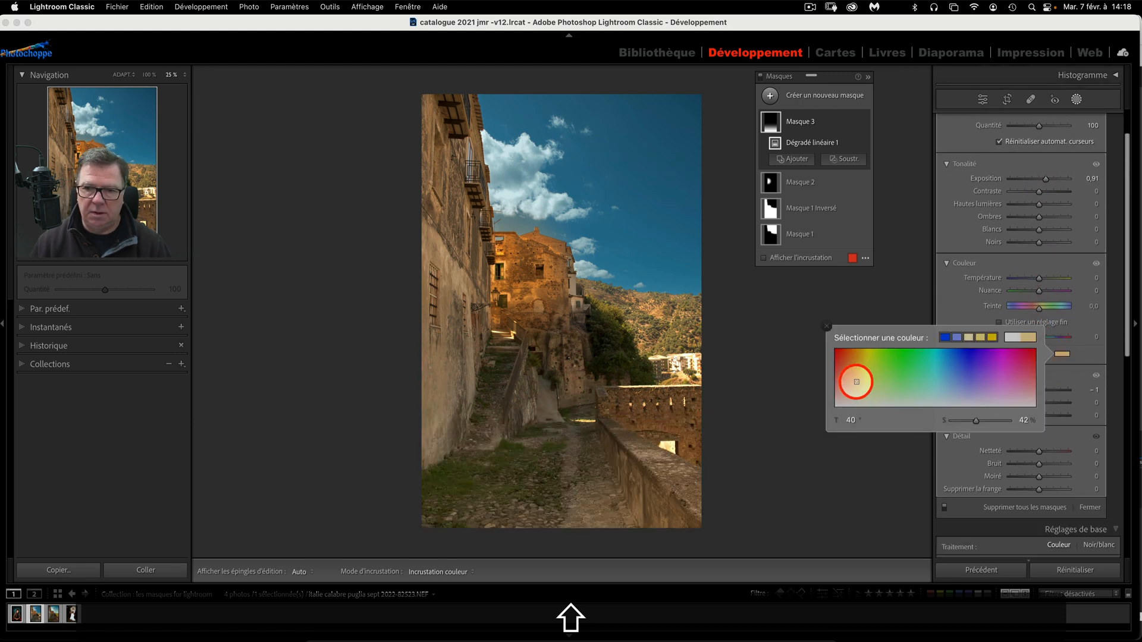
{"action": "left_click_drag", "start_coordinate": [857, 381], "coordinate": [852, 362]}
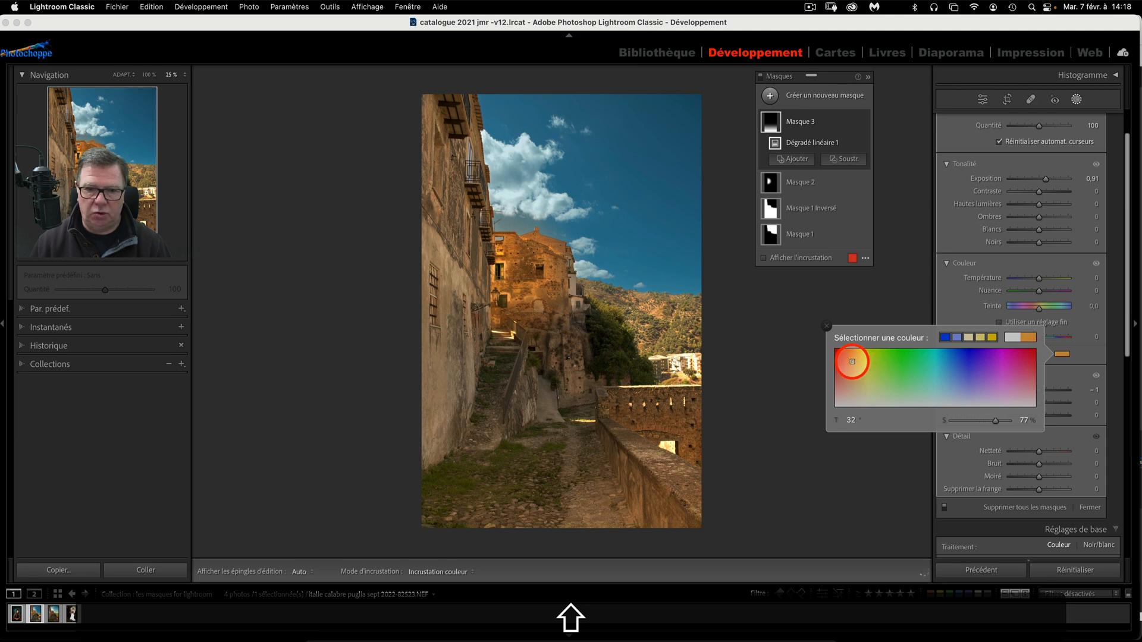
{"action": "key", "text": "o"}
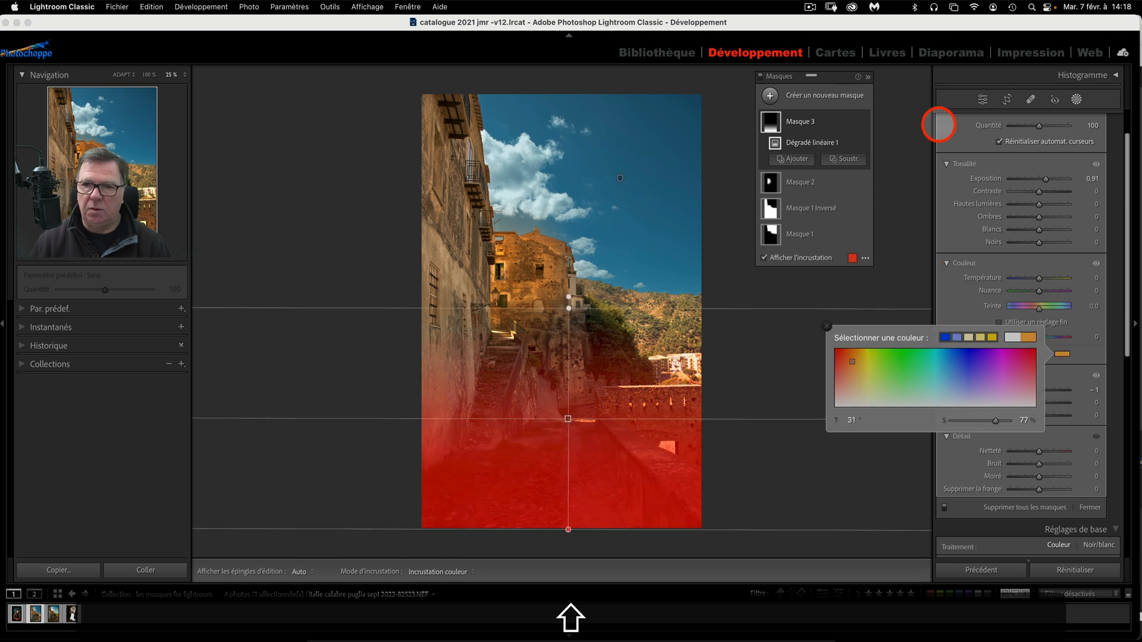
{"action": "left_click", "coordinate": [826, 326]}
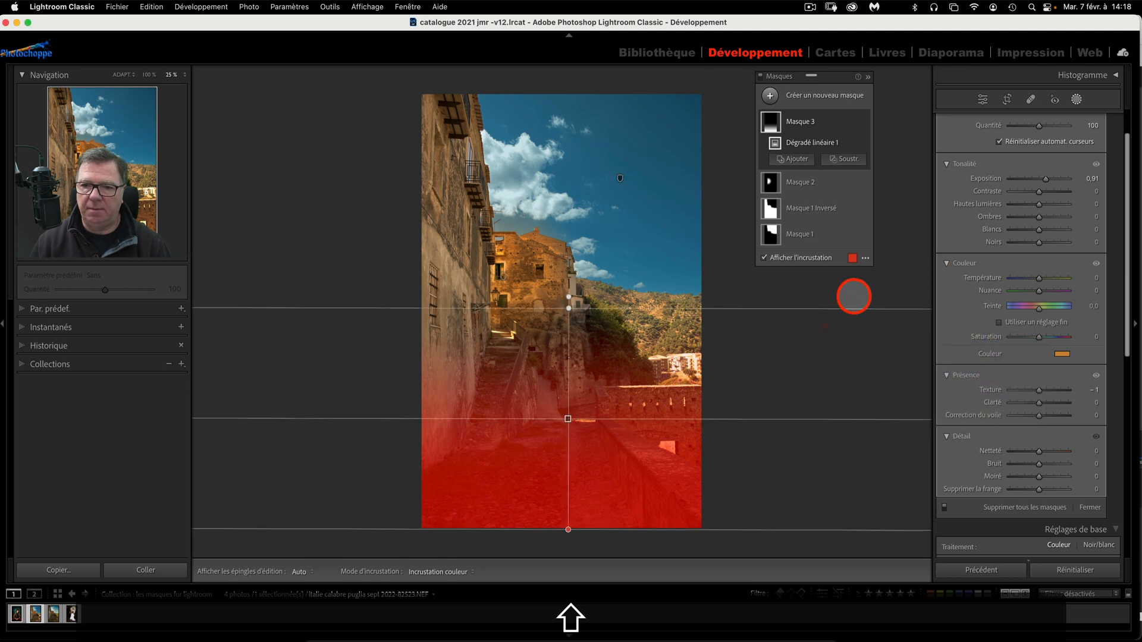
Step: Compare the photo with and without Masque 3 with the overlay off, and with all masks disabled and re-enabled
{"action": "mouse_move", "coordinate": [865, 116]}
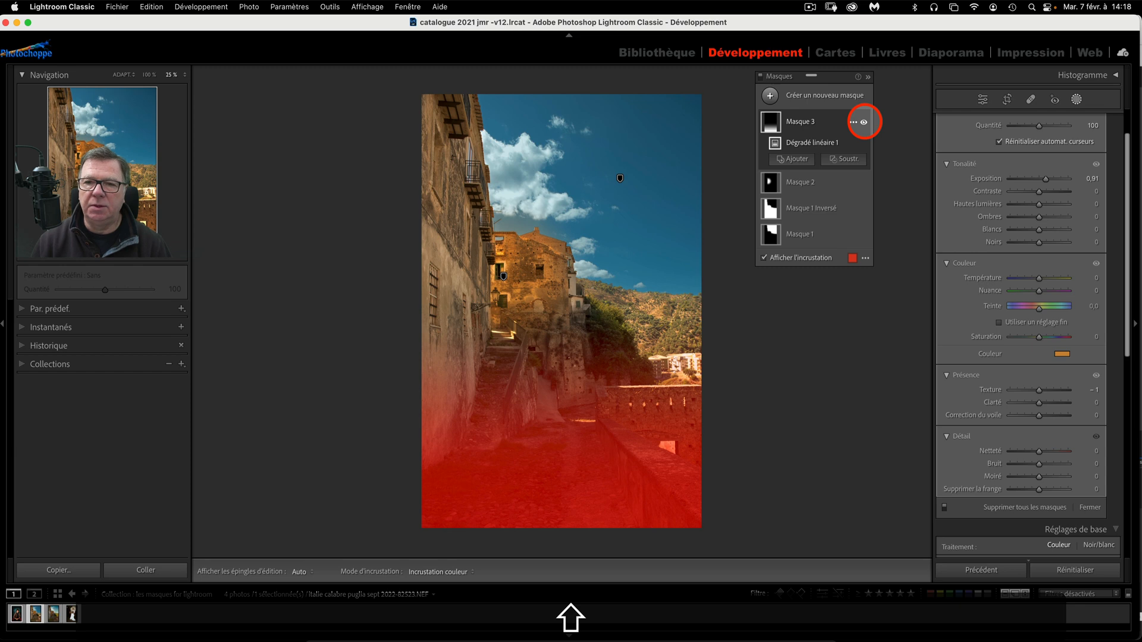
{"action": "left_click", "coordinate": [864, 122]}
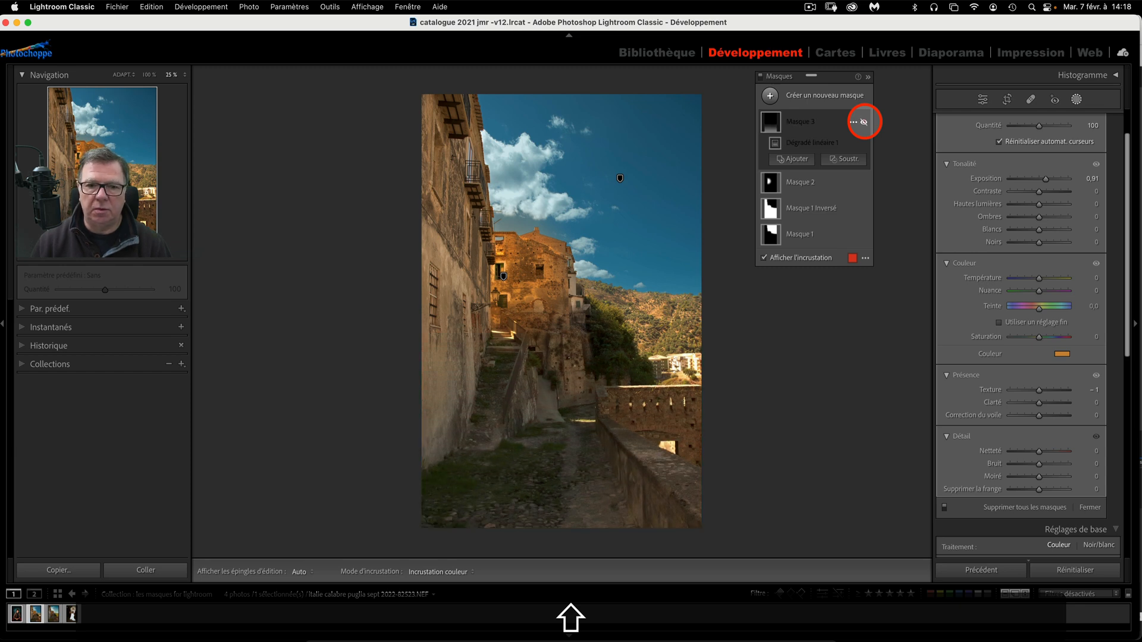
{"action": "left_click", "coordinate": [864, 122]}
{"action": "left_click", "coordinate": [864, 122]}
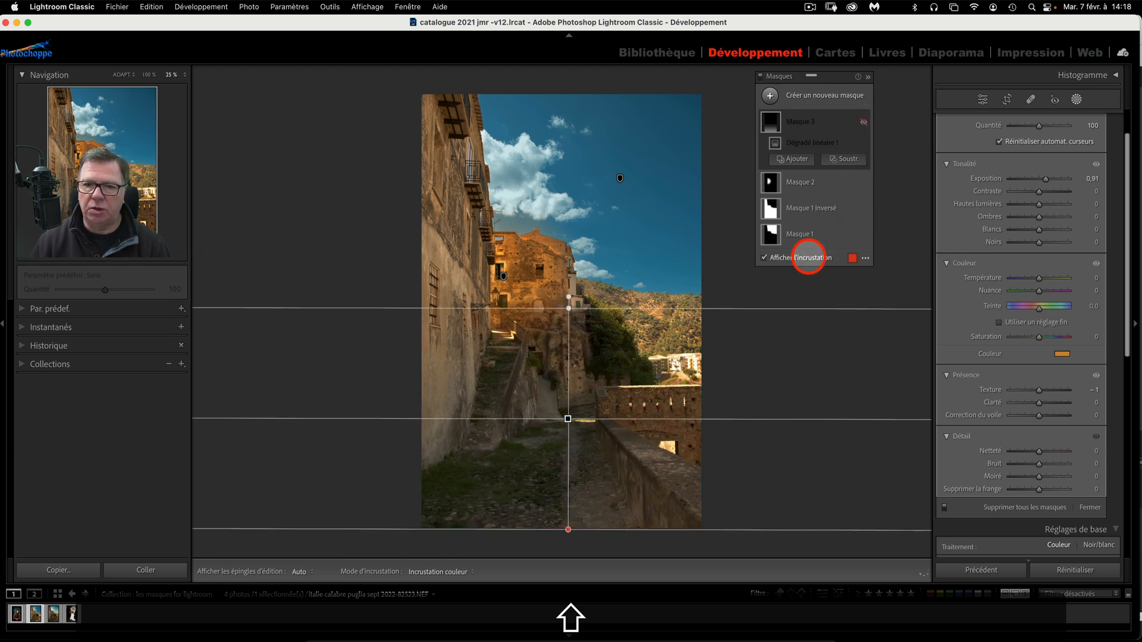
{"action": "left_click", "coordinate": [865, 122]}
{"action": "left_click", "coordinate": [864, 122]}
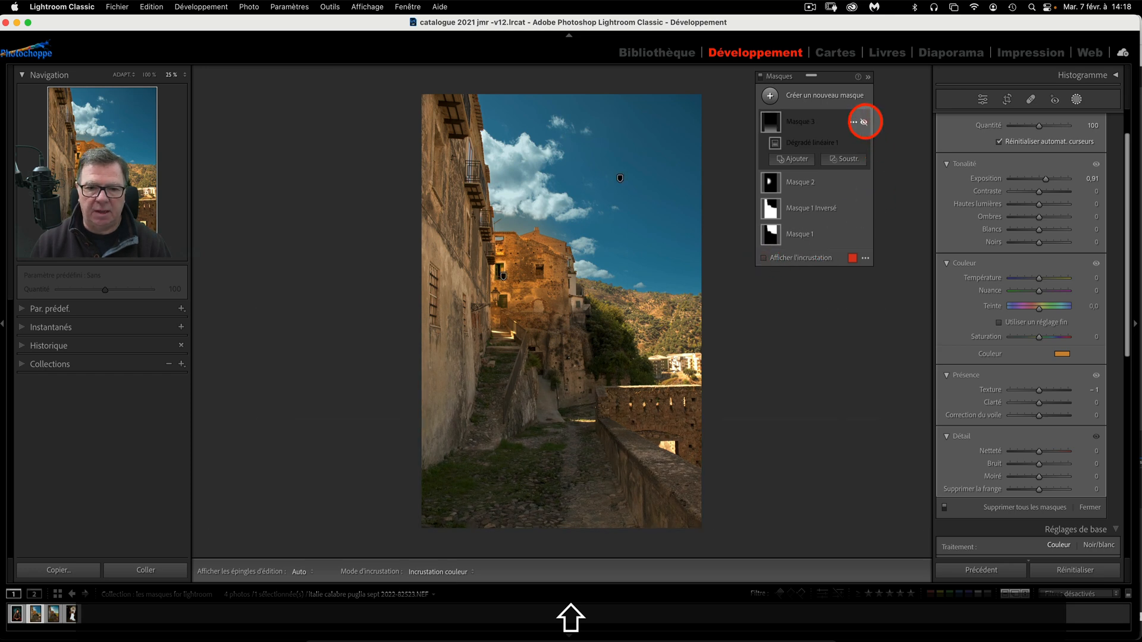
{"action": "left_click", "coordinate": [864, 122]}
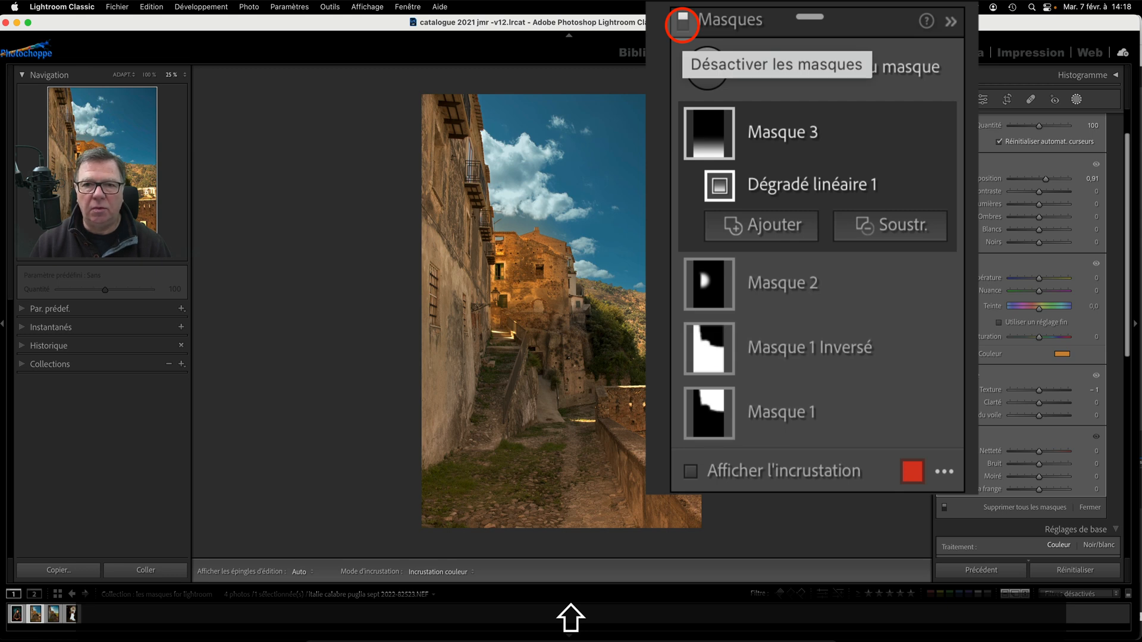
{"action": "left_click", "coordinate": [683, 24]}
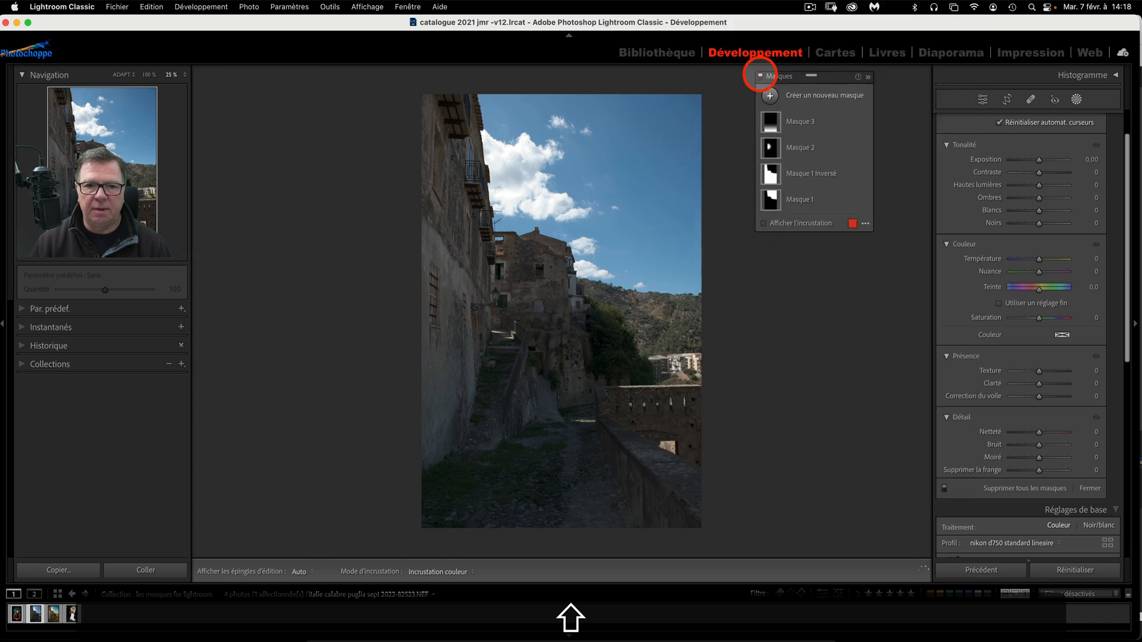
{"action": "left_click", "coordinate": [759, 77]}
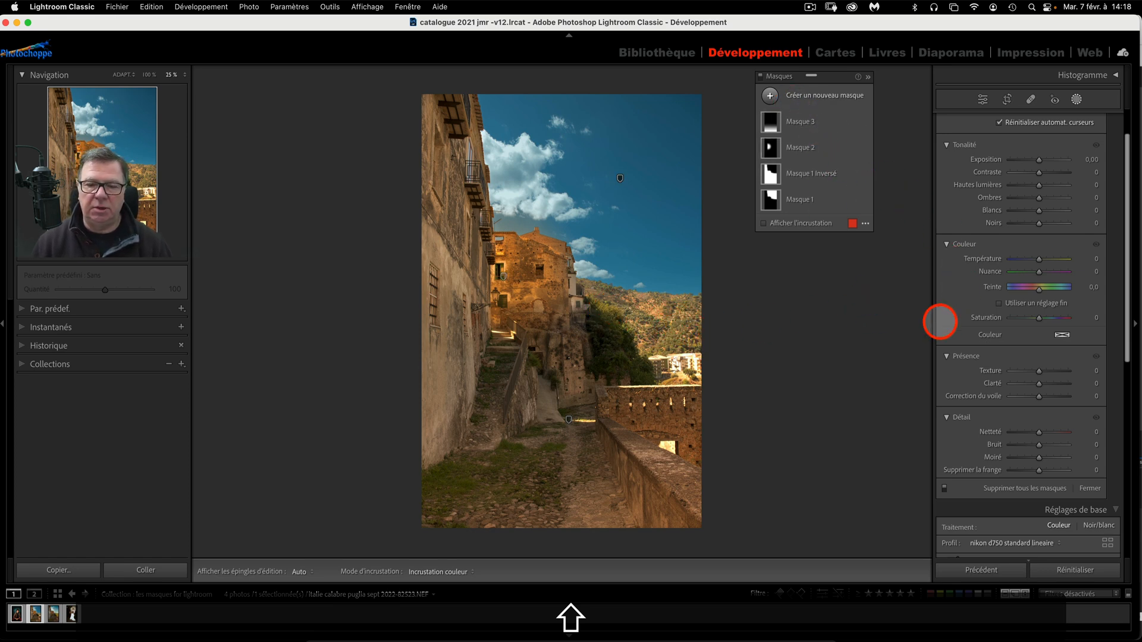
Step: Create a new Gamme de couleur mask by sampling the sunlit hillside vegetation behind the houses
{"action": "left_click", "coordinate": [770, 95]}
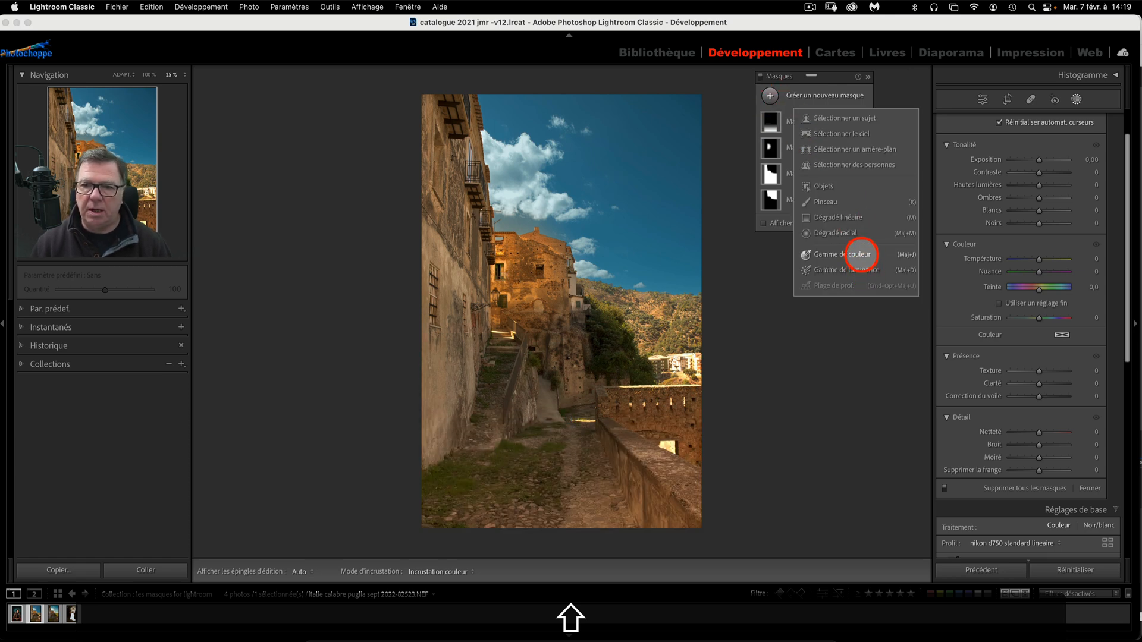
{"action": "left_click", "coordinate": [862, 255]}
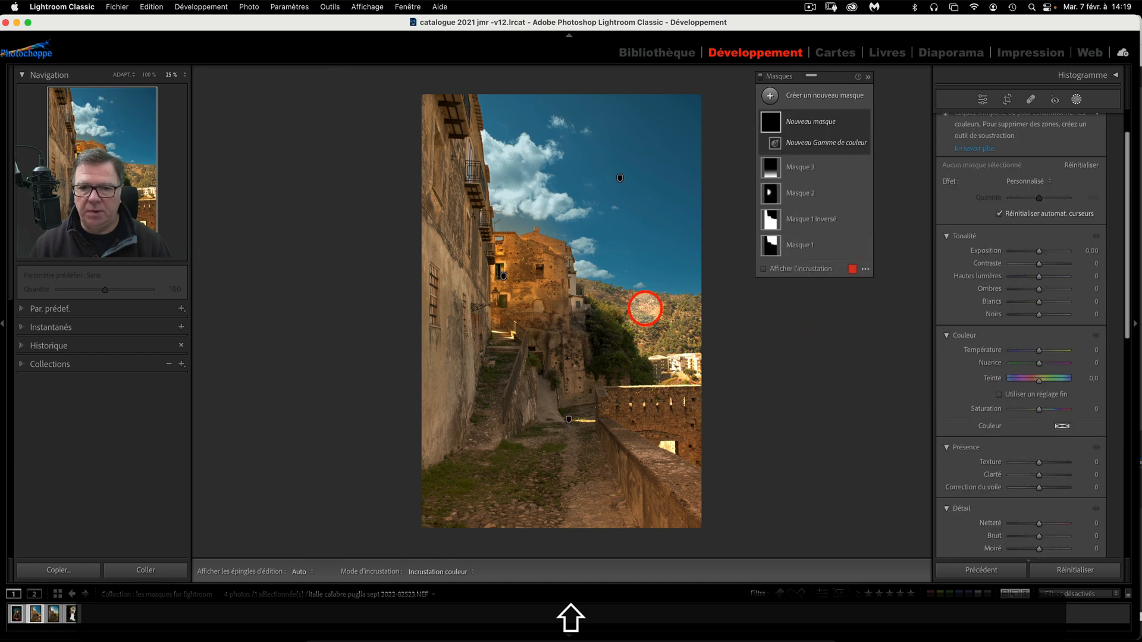
{"action": "left_click", "coordinate": [645, 308]}
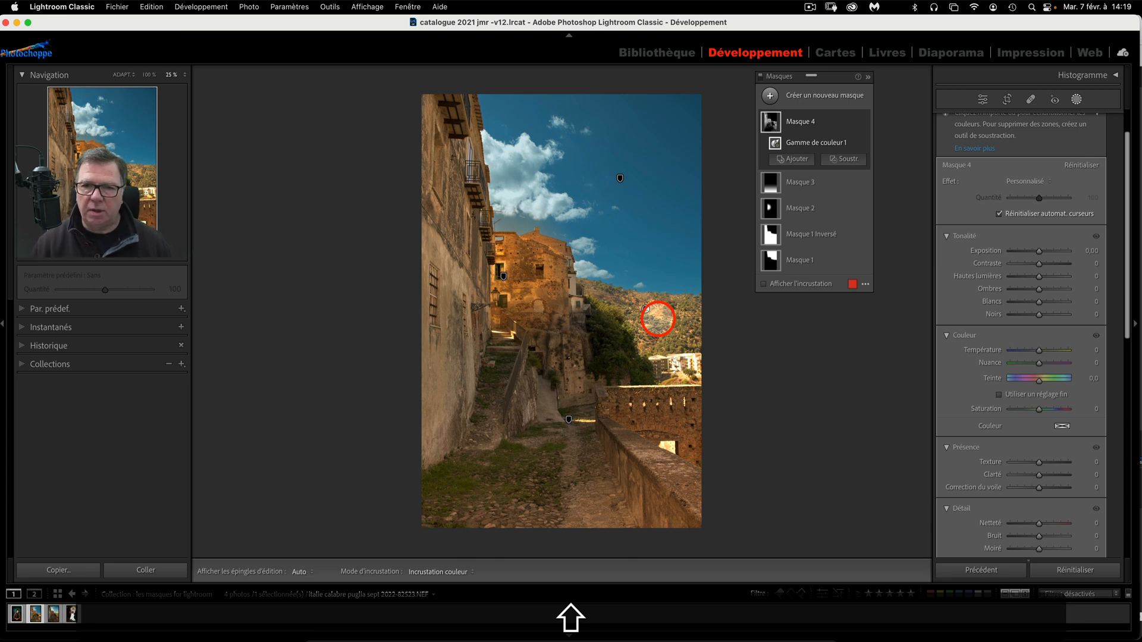
Step: Show Masque 4's overlay and switch its display mode to Blanc sur noir
{"action": "left_click", "coordinate": [764, 283]}
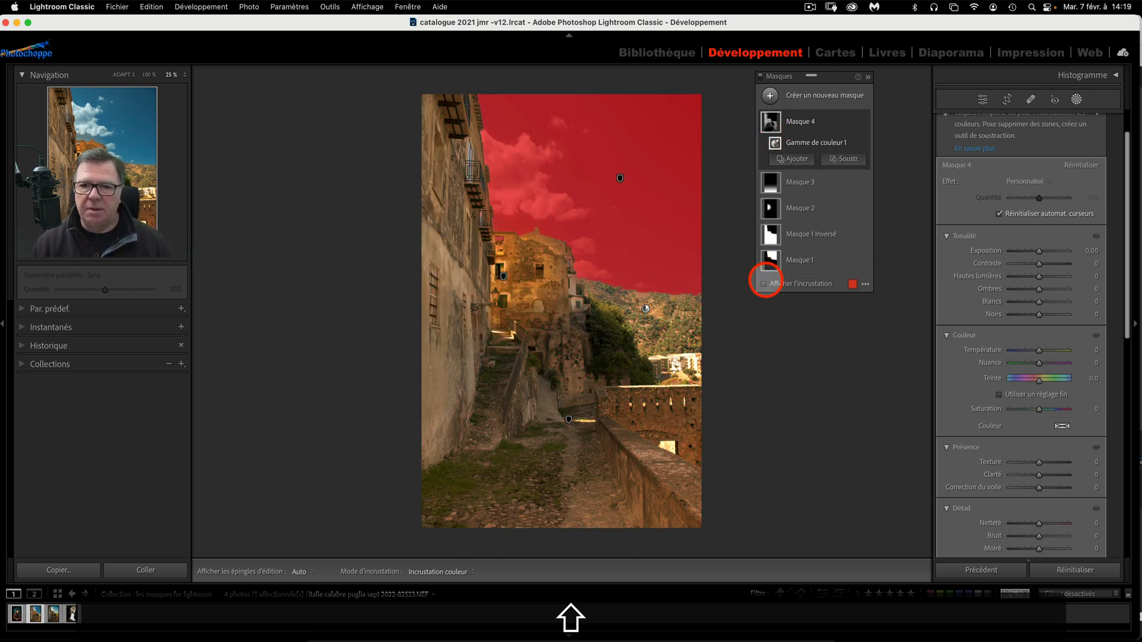
{"action": "left_click", "coordinate": [763, 283]}
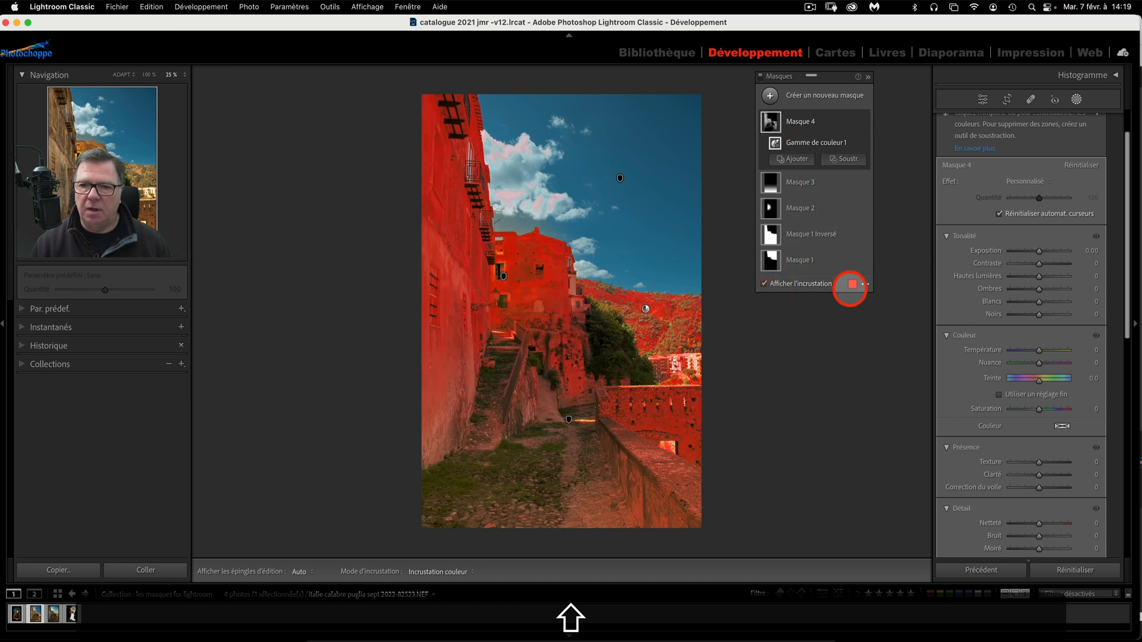
{"action": "left_click", "coordinate": [865, 284]}
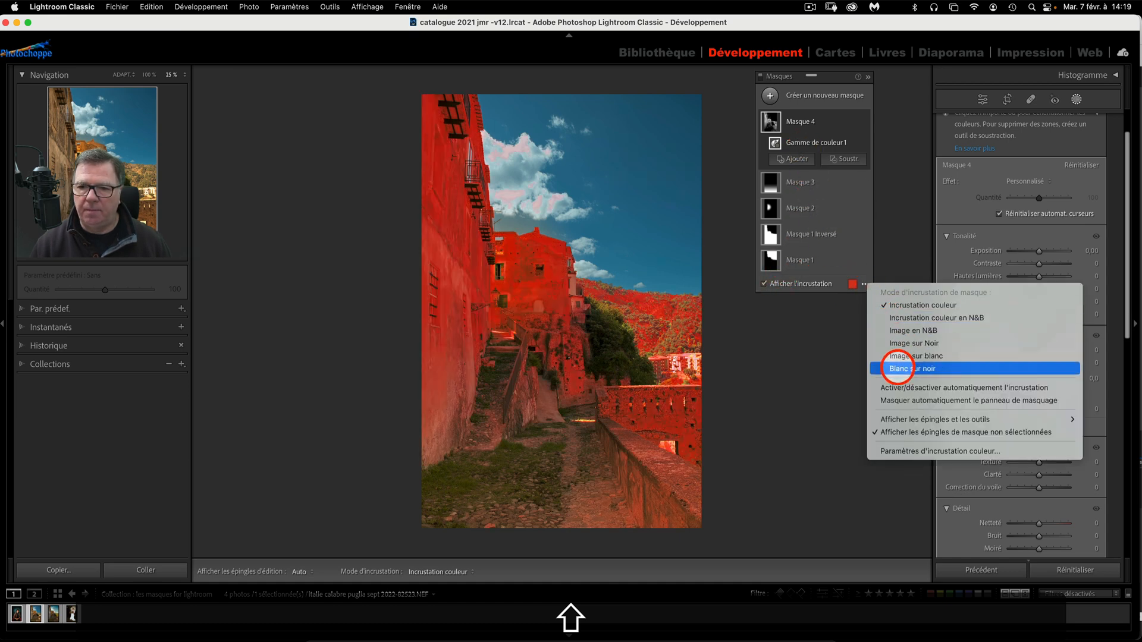
{"action": "left_click", "coordinate": [898, 369]}
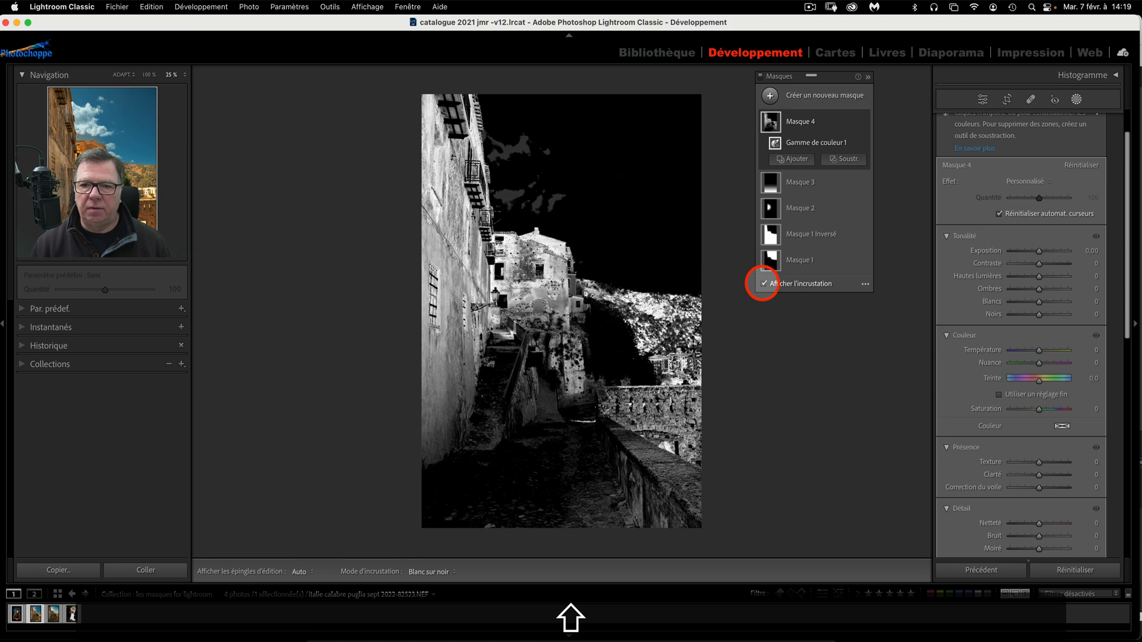
Step: With the overlay off, try the Masque 4 colour sample on the dark trees and settle it on the sunlit hillside
{"action": "left_click", "coordinate": [764, 283]}
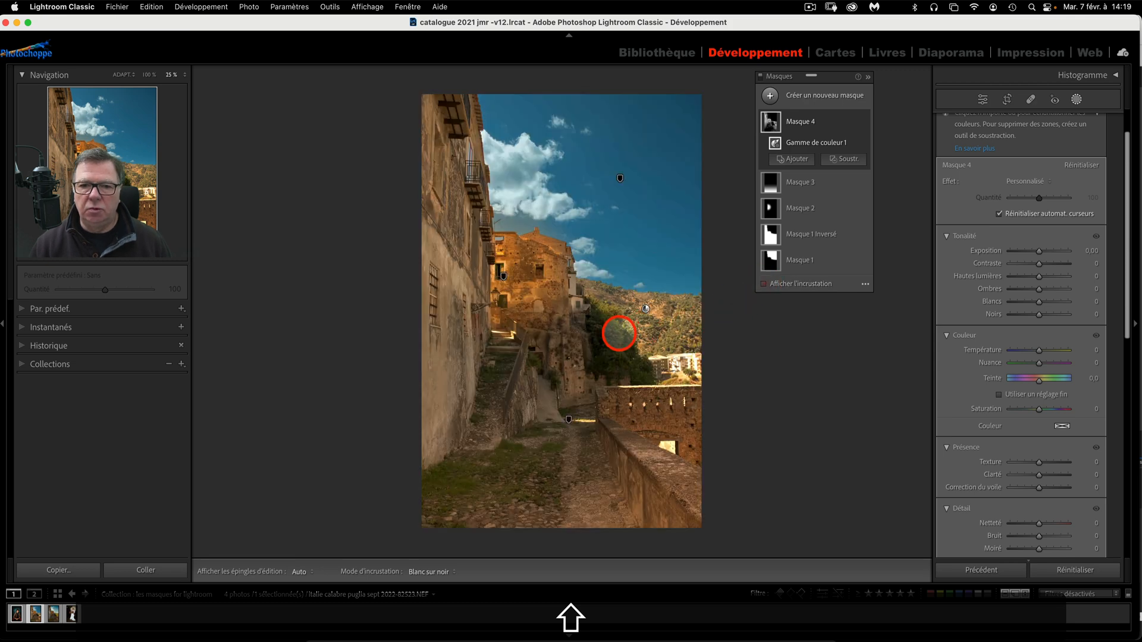
{"action": "mouse_move", "coordinate": [613, 329]}
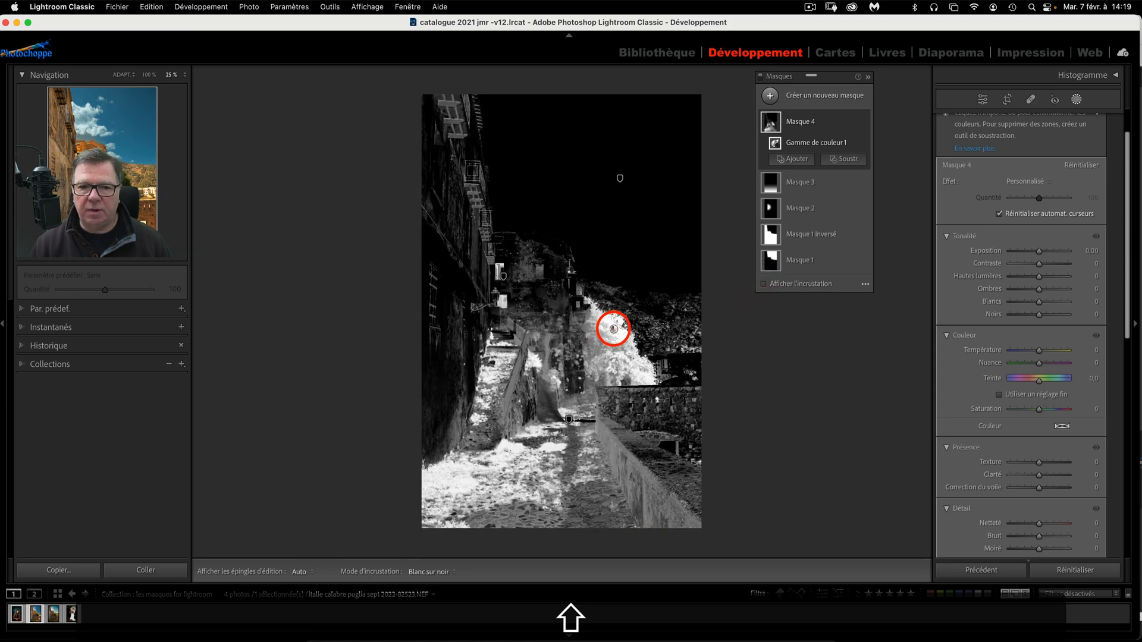
{"action": "left_click", "coordinate": [638, 318]}
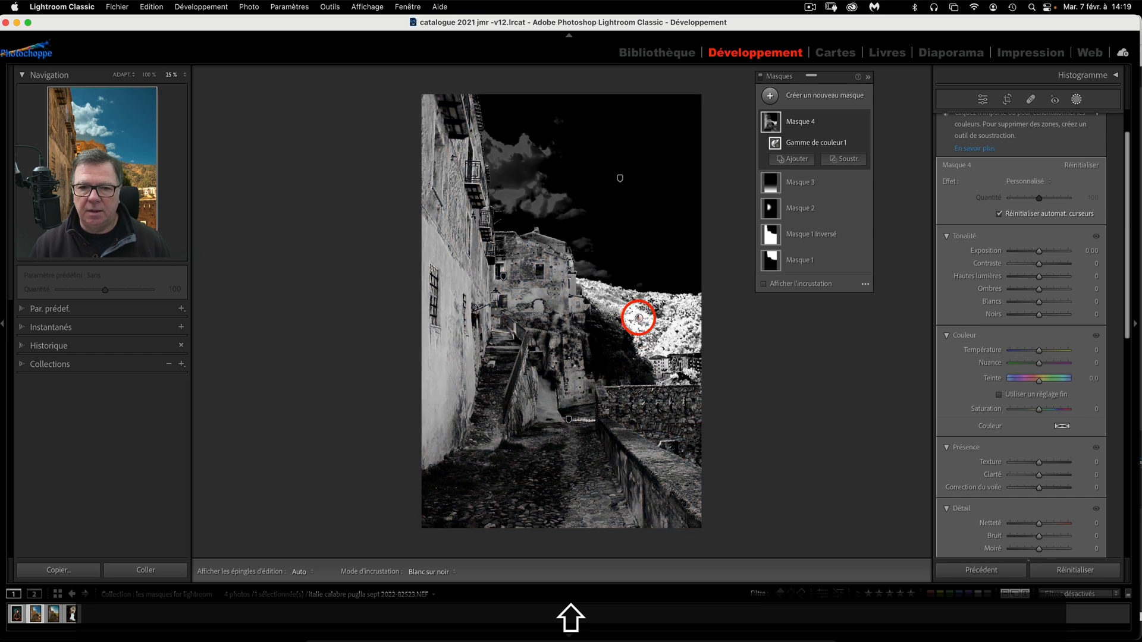
{"action": "left_click", "coordinate": [618, 334]}
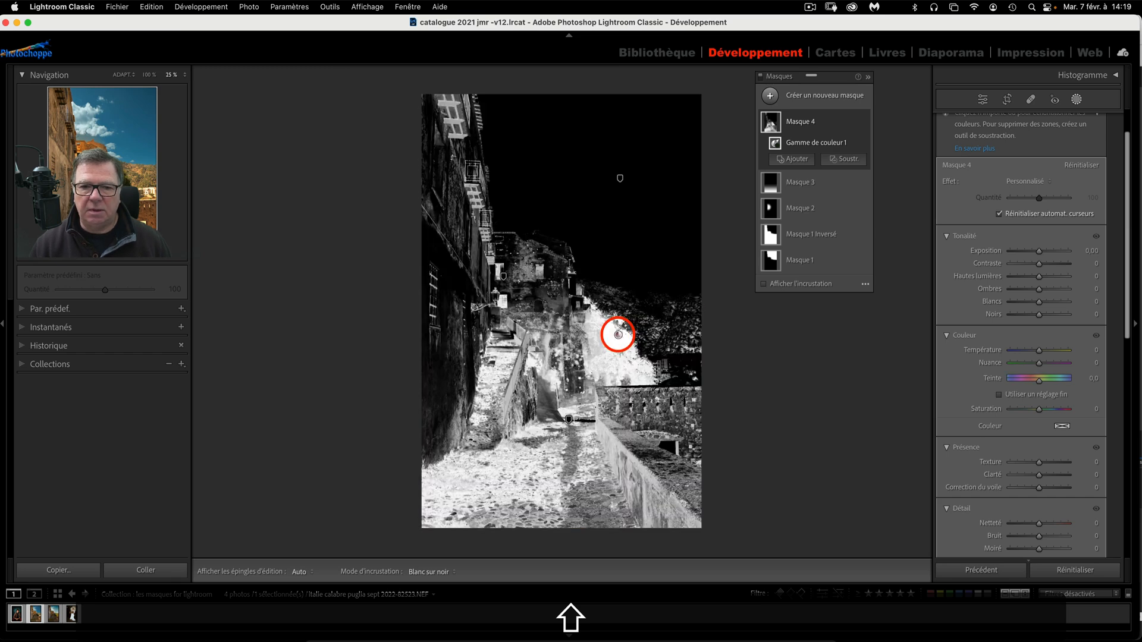
{"action": "left_click", "coordinate": [640, 321]}
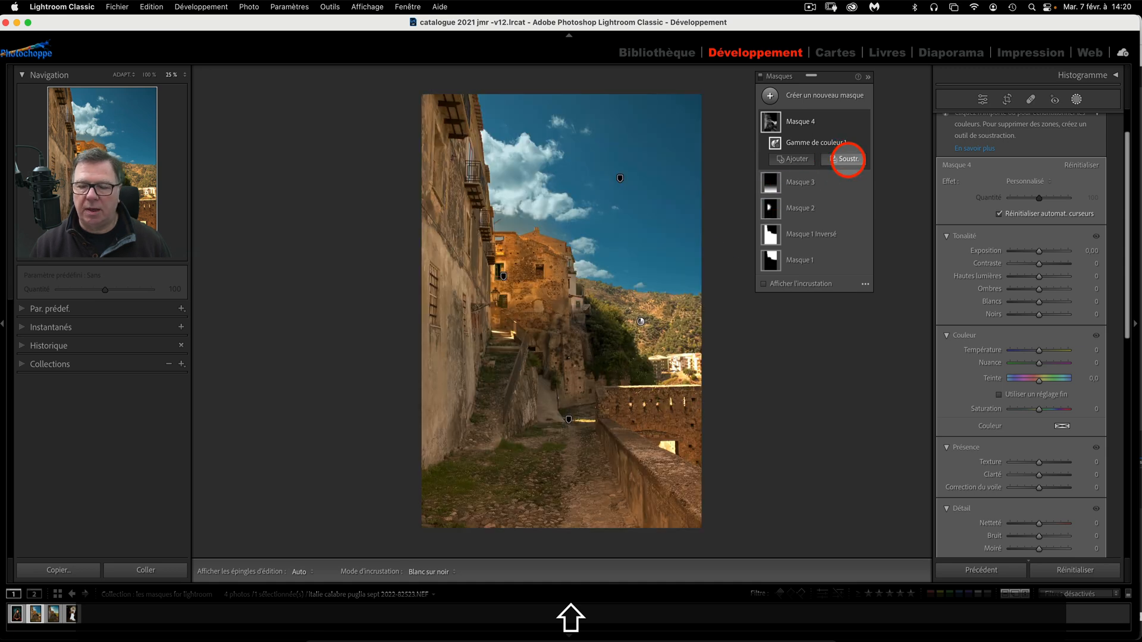
Step: Subtract the buildings, sky and street from Masque 4 with a Pinceau, with the overlay shown, leaving only the hillside
{"action": "left_click", "coordinate": [848, 159]}
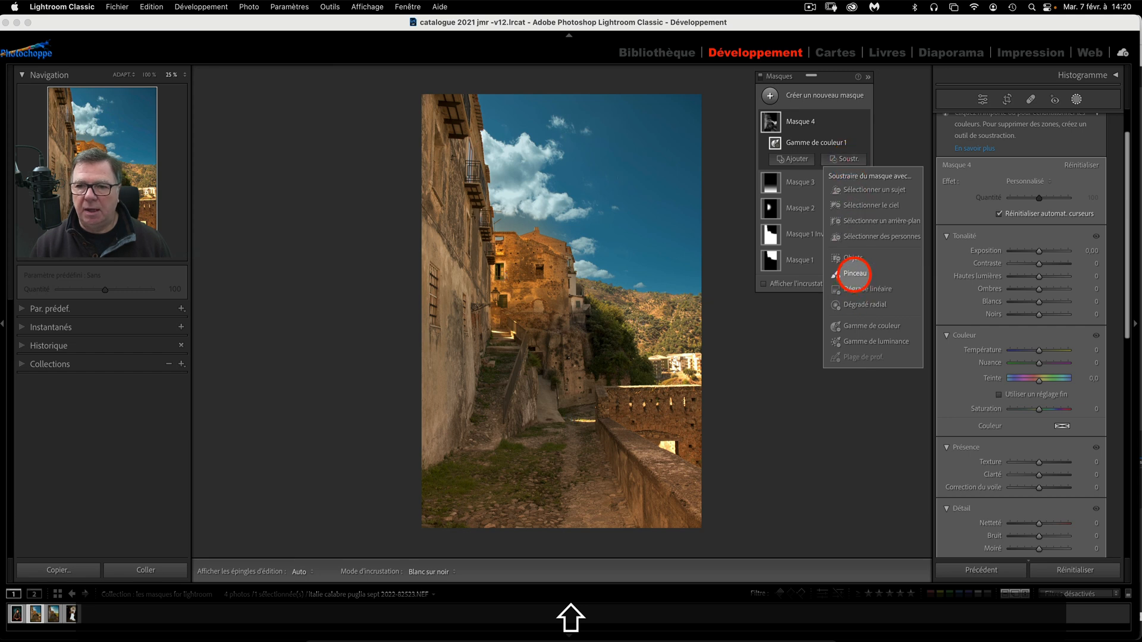
{"action": "left_click", "coordinate": [855, 273]}
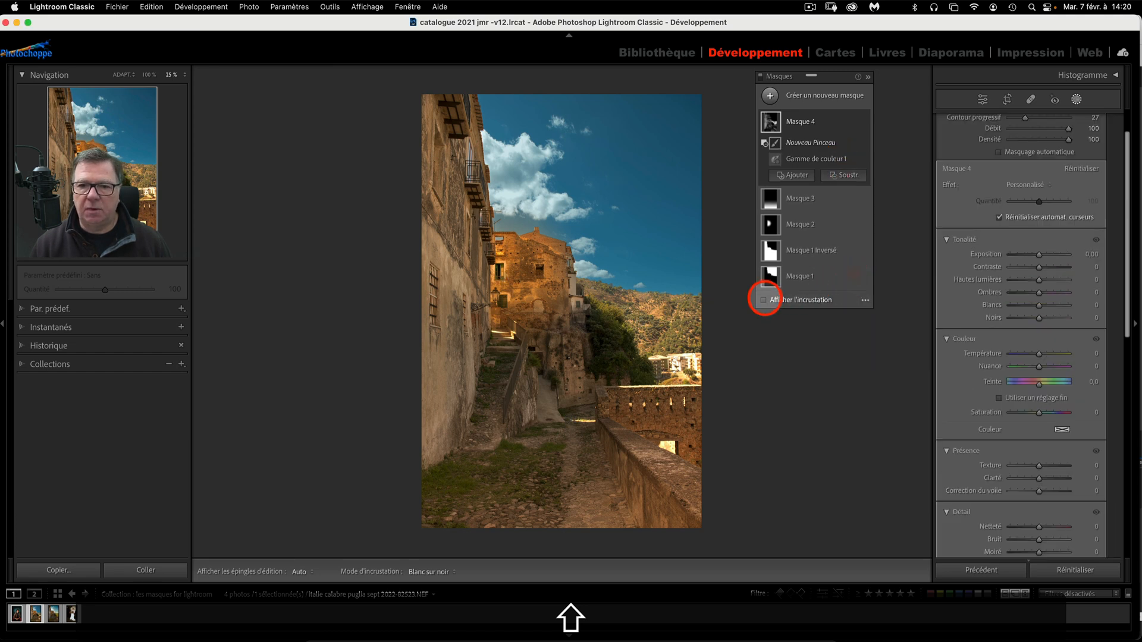
{"action": "left_click", "coordinate": [764, 300]}
{"action": "mouse_move", "coordinate": [441, 98]}
{"action": "left_mouse_down"}
{"action": "mouse_move", "coordinate": [447, 502]}
{"action": "mouse_move", "coordinate": [492, 474]}
{"action": "mouse_move", "coordinate": [598, 496]}
{"action": "mouse_move", "coordinate": [694, 495]}
{"action": "mouse_move", "coordinate": [690, 473]}
{"action": "mouse_move", "coordinate": [564, 449]}
{"action": "mouse_move", "coordinate": [527, 312]}
{"action": "mouse_move", "coordinate": [493, 307]}
{"action": "mouse_move", "coordinate": [486, 424]}
{"action": "mouse_move", "coordinate": [487, 103]}
{"action": "mouse_move", "coordinate": [553, 110]}
{"action": "mouse_move", "coordinate": [552, 187]}
{"action": "mouse_move", "coordinate": [590, 197]}
{"action": "mouse_move", "coordinate": [590, 232]}
{"action": "mouse_move", "coordinate": [502, 264]}
{"action": "mouse_move", "coordinate": [525, 211]}
{"action": "mouse_move", "coordinate": [523, 118]}
{"action": "mouse_move", "coordinate": [524, 245]}
{"action": "mouse_move", "coordinate": [555, 393]}
{"action": "mouse_move", "coordinate": [532, 366]}
{"action": "mouse_move", "coordinate": [504, 405]}
{"action": "mouse_move", "coordinate": [502, 541]}
{"action": "mouse_move", "coordinate": [461, 532]}
{"action": "mouse_move", "coordinate": [580, 529]}
{"action": "mouse_move", "coordinate": [659, 509]}
{"action": "mouse_move", "coordinate": [617, 458]}
{"action": "mouse_move", "coordinate": [567, 436]}
{"action": "mouse_move", "coordinate": [585, 408]}
{"action": "mouse_move", "coordinate": [683, 413]}
{"action": "mouse_move", "coordinate": [694, 411]}
{"action": "mouse_move", "coordinate": [691, 391]}
{"action": "mouse_move", "coordinate": [628, 400]}
{"action": "mouse_move", "coordinate": [586, 344]}
{"action": "mouse_move", "coordinate": [604, 376]}
{"action": "left_mouse_up"}
{"action": "key", "text": "h"}
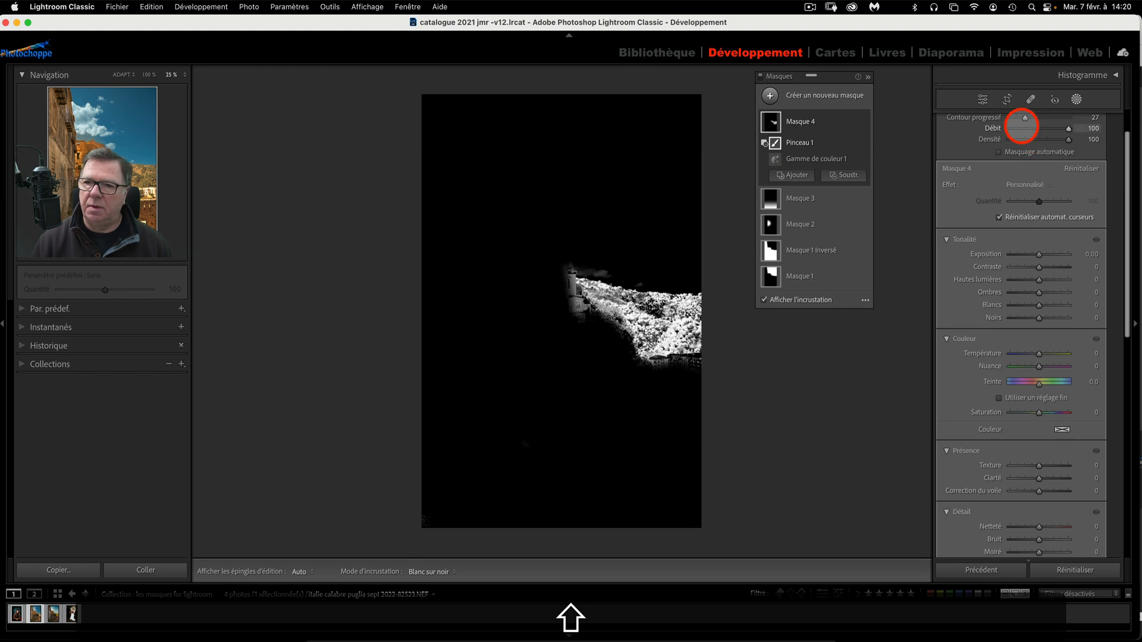
Step: Set the subtracting brush's Taille to 8,2 and clean up the mask along the hillside's edges and the houses below it
{"action": "scroll", "coordinate": [1020, 134], "scroll_direction": "up", "scroll_amount": 2}
{"action": "scroll", "coordinate": [1020, 133], "scroll_direction": "up", "scroll_amount": 3}
{"action": "left_click_drag", "start_coordinate": [1019, 146], "coordinate": [1016, 145]}
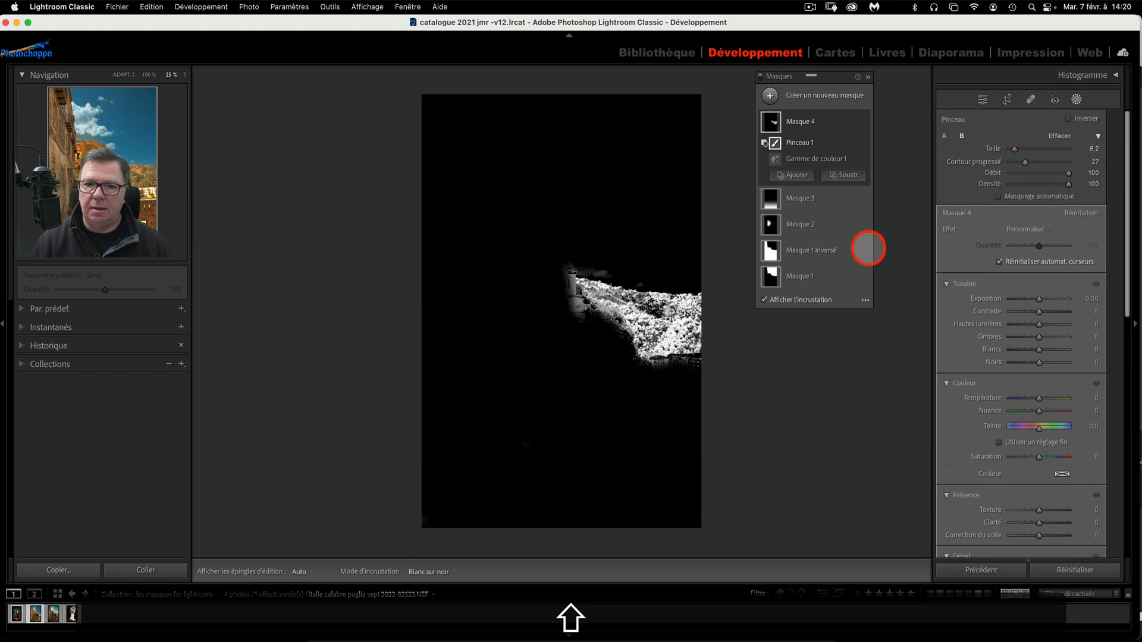
{"action": "mouse_move", "coordinate": [593, 259]}
{"action": "left_mouse_down"}
{"action": "mouse_move", "coordinate": [605, 258]}
{"action": "mouse_move", "coordinate": [545, 262]}
{"action": "mouse_move", "coordinate": [583, 323]}
{"action": "mouse_move", "coordinate": [640, 273]}
{"action": "left_mouse_up"}
{"action": "left_click", "coordinate": [744, 277]}
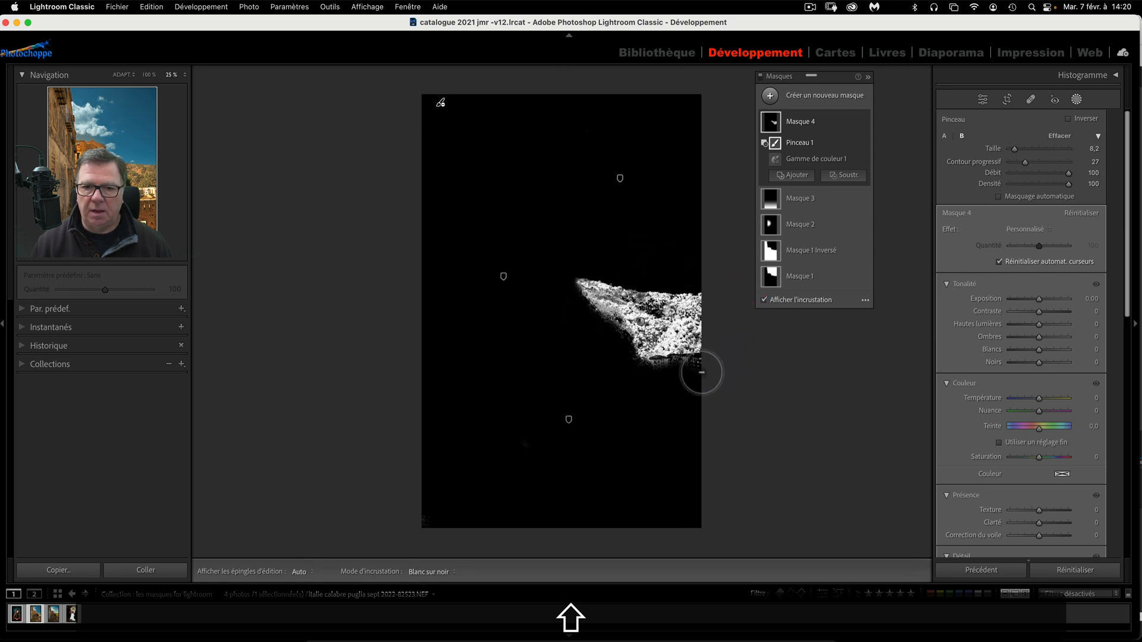
{"action": "key", "text": "h"}
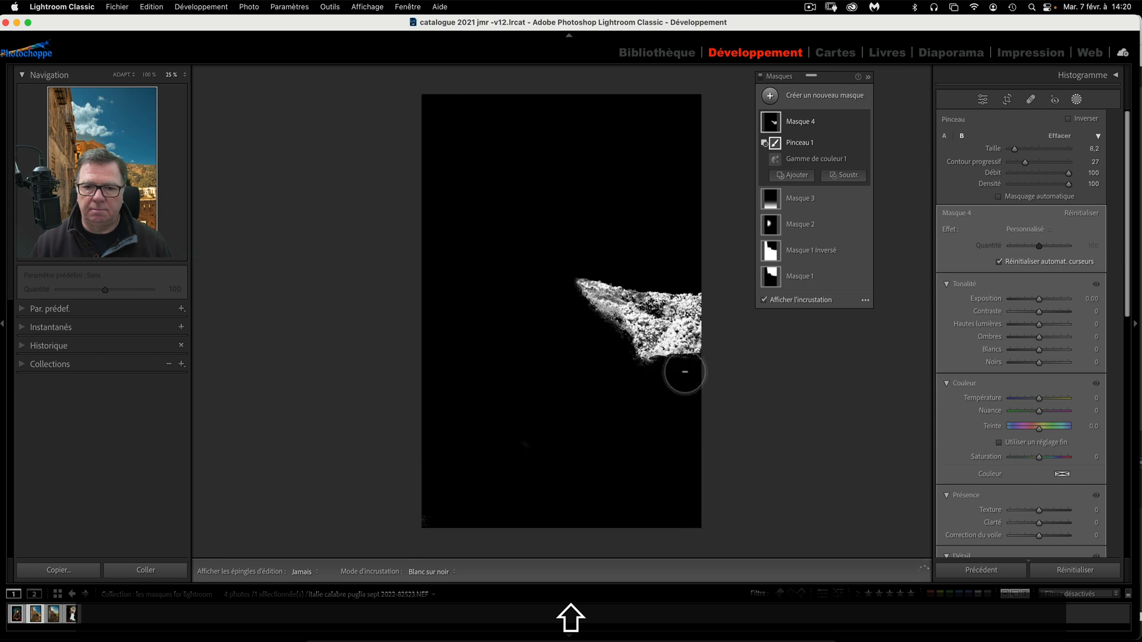
{"action": "key", "text": "h"}
{"action": "left_click", "coordinate": [809, 373]}
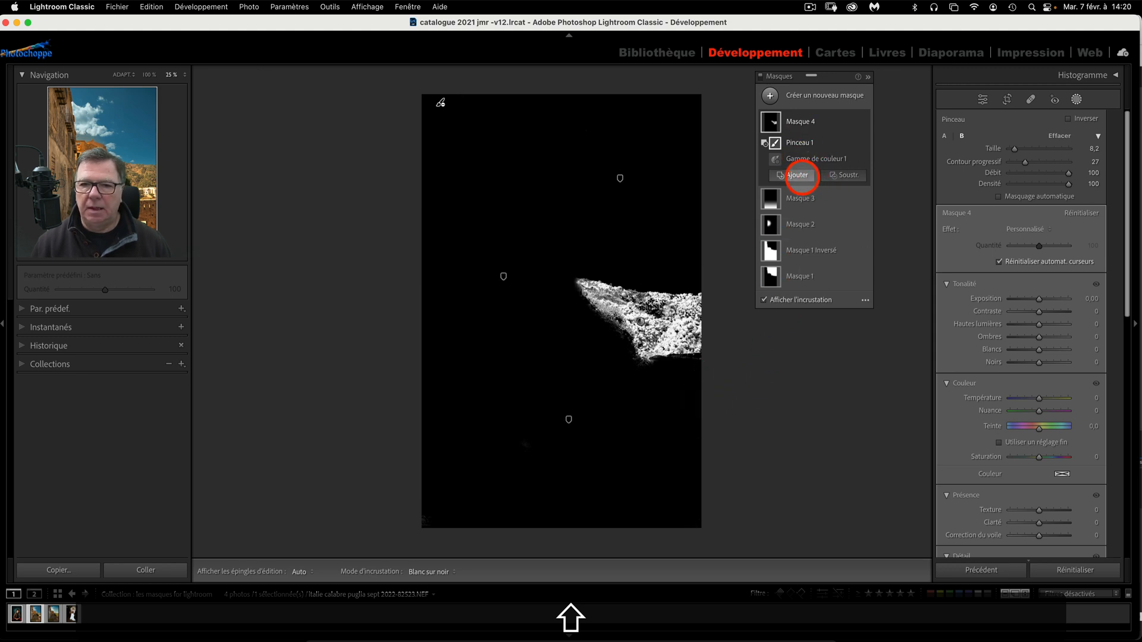
Step: Add a Pinceau with Taille 7,7 to Masque 4 and paint the wide part of the hillside solid
{"action": "left_click", "coordinate": [797, 175]}
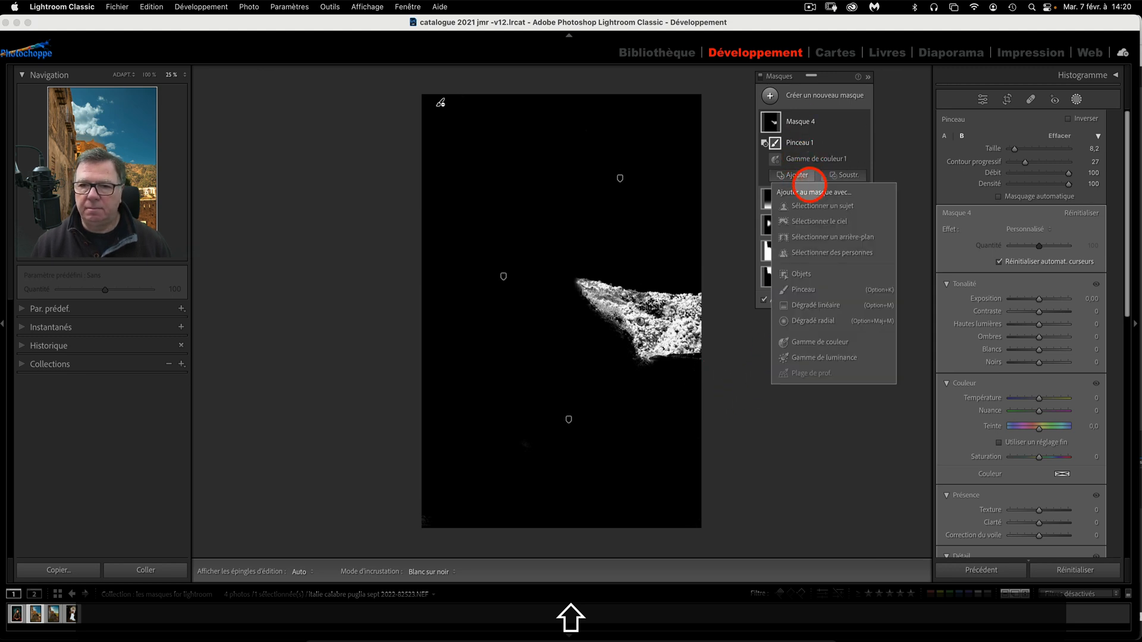
{"action": "left_click", "coordinate": [821, 289]}
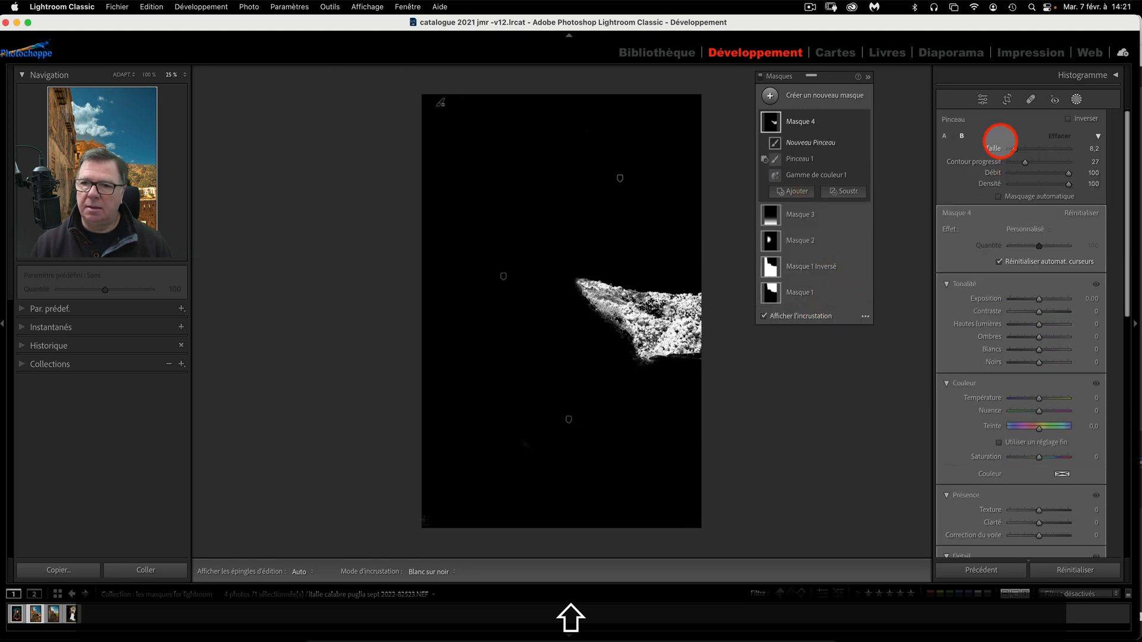
{"action": "left_click_drag", "start_coordinate": [1015, 149], "coordinate": [1014, 149]}
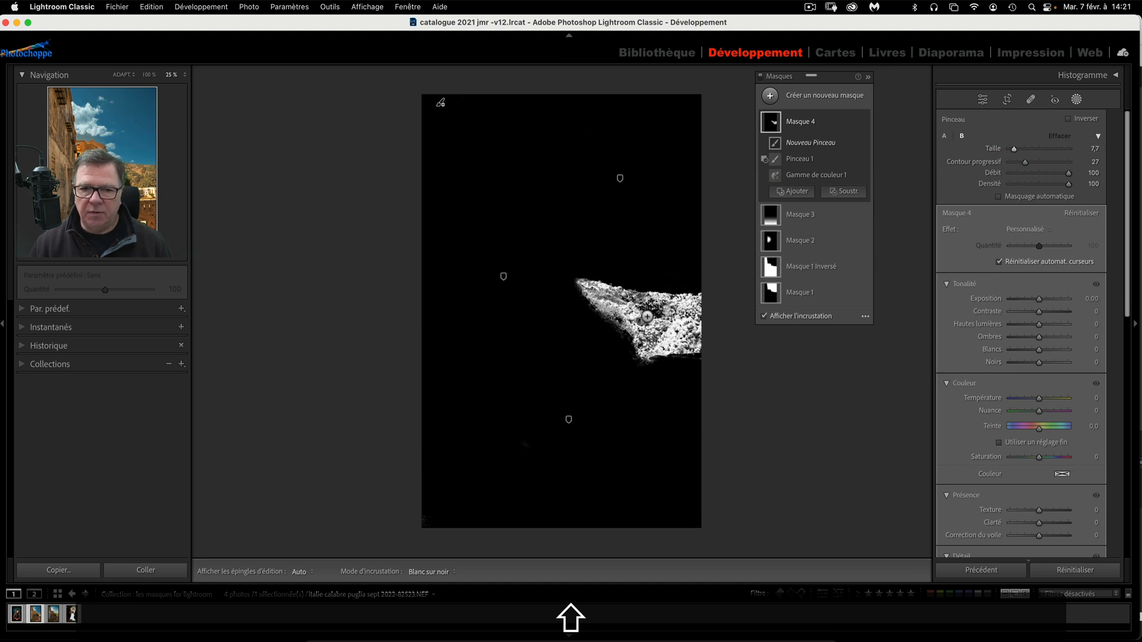
{"action": "key", "text": "h"}
{"action": "mouse_move", "coordinate": [662, 319]}
{"action": "left_mouse_down"}
{"action": "mouse_move", "coordinate": [690, 316]}
{"action": "mouse_move", "coordinate": [650, 321]}
{"action": "mouse_move", "coordinate": [695, 328]}
{"action": "left_mouse_up"}
{"action": "key", "text": "h"}
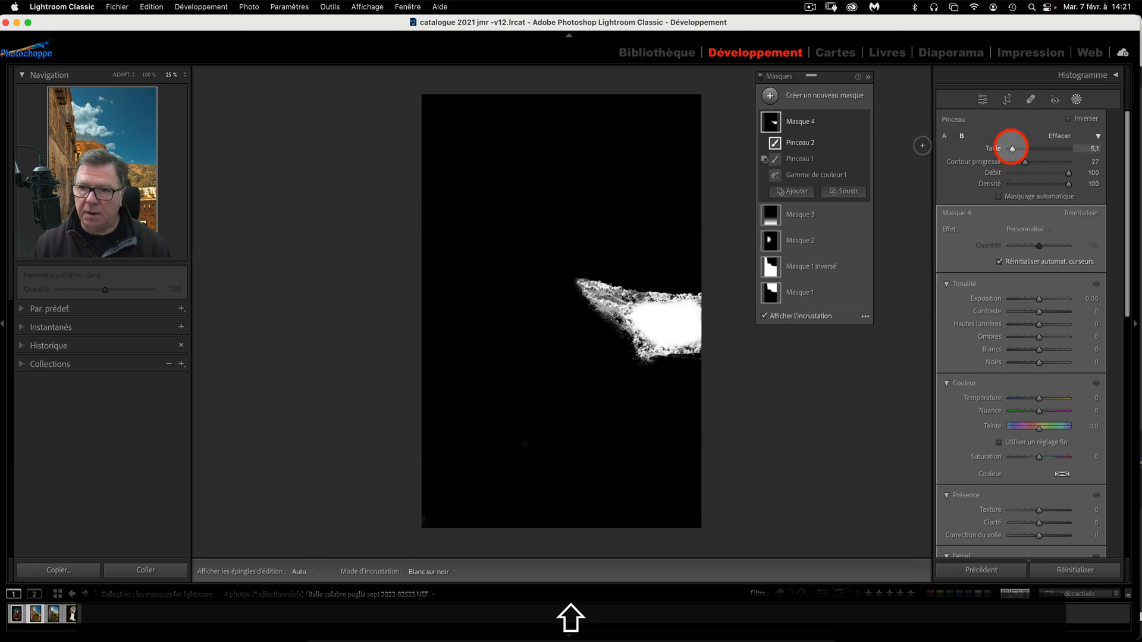
Step: Reduce the adding brush's Taille to 4,6 and fill in the hillside's narrow end up to the buildings
{"action": "left_click_drag", "start_coordinate": [1012, 148], "coordinate": [1010, 148]}
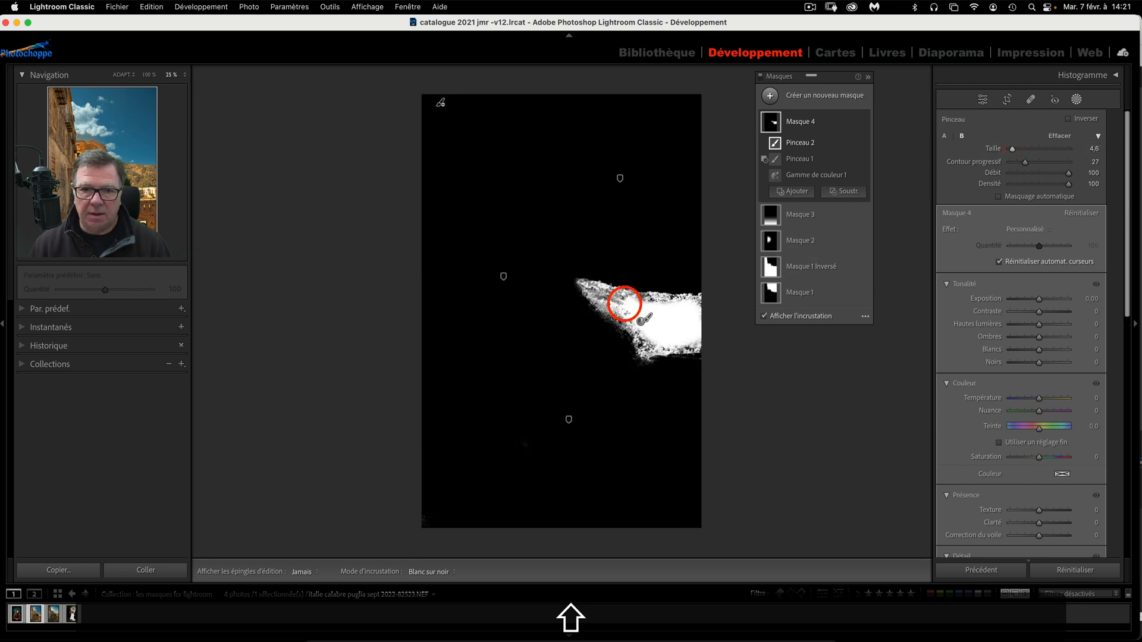
{"action": "key", "text": "h"}
{"action": "mouse_move", "coordinate": [615, 302]}
{"action": "left_mouse_down"}
{"action": "mouse_move", "coordinate": [599, 293]}
{"action": "mouse_move", "coordinate": [694, 306]}
{"action": "mouse_move", "coordinate": [695, 337]}
{"action": "mouse_move", "coordinate": [650, 344]}
{"action": "mouse_move", "coordinate": [596, 291]}
{"action": "left_mouse_up"}
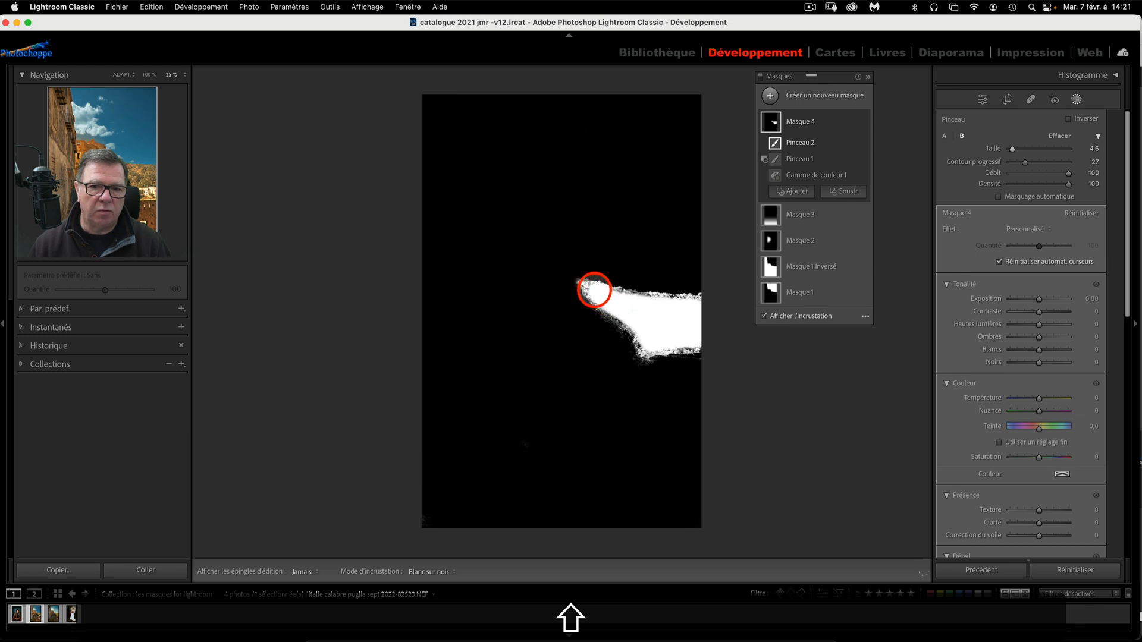
{"action": "key", "text": "h"}
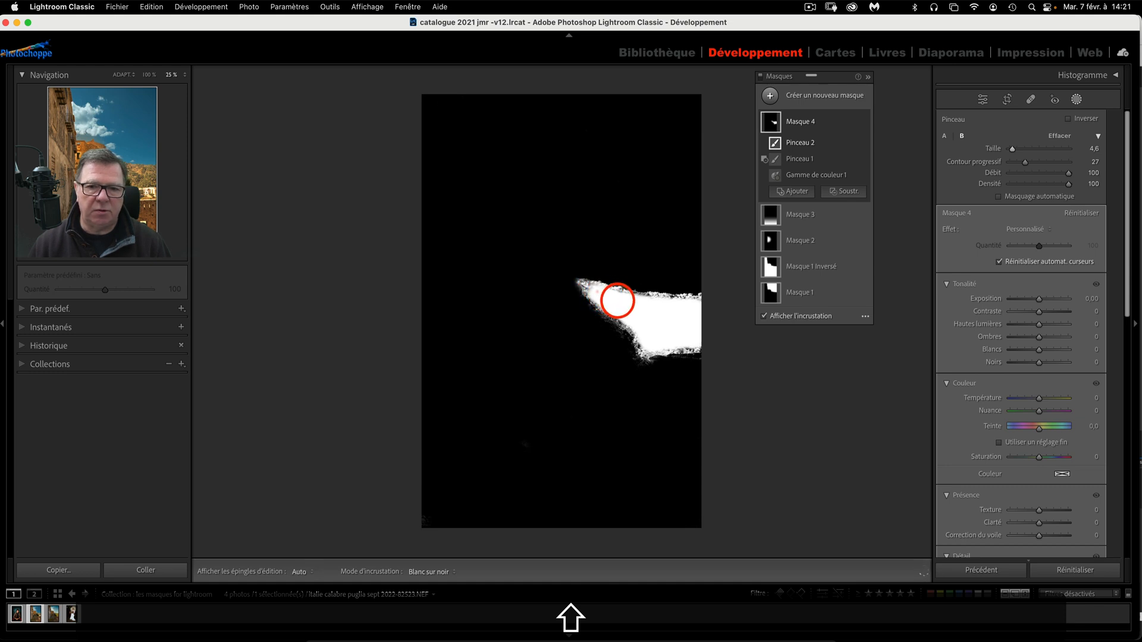
{"action": "left_click_drag", "start_coordinate": [592, 289], "coordinate": [636, 325]}
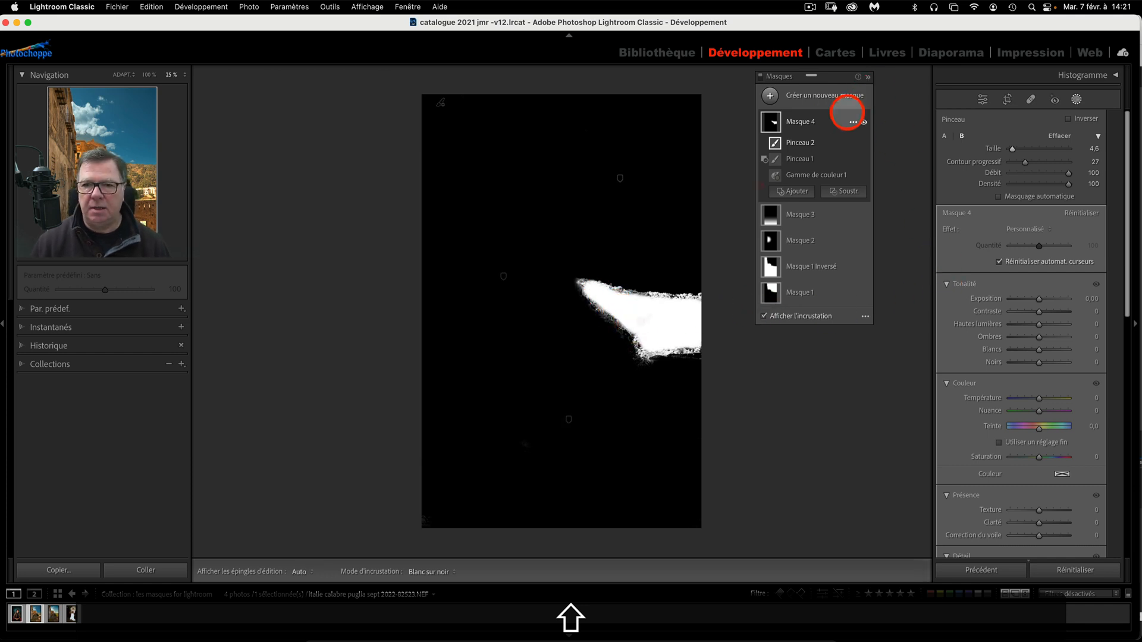
Step: With the overlay off, set Masque 4's Exposition to -0,42, Contraste to 66, Ombres to 43 and Blancs to 46
{"action": "left_click", "coordinate": [819, 119]}
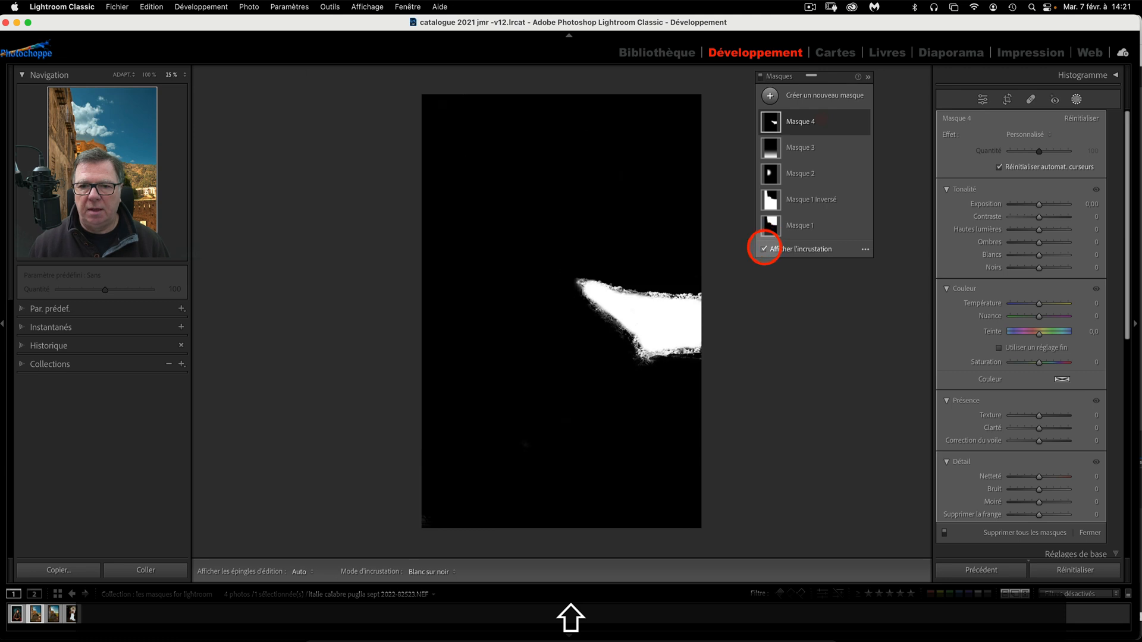
{"action": "left_click", "coordinate": [764, 249]}
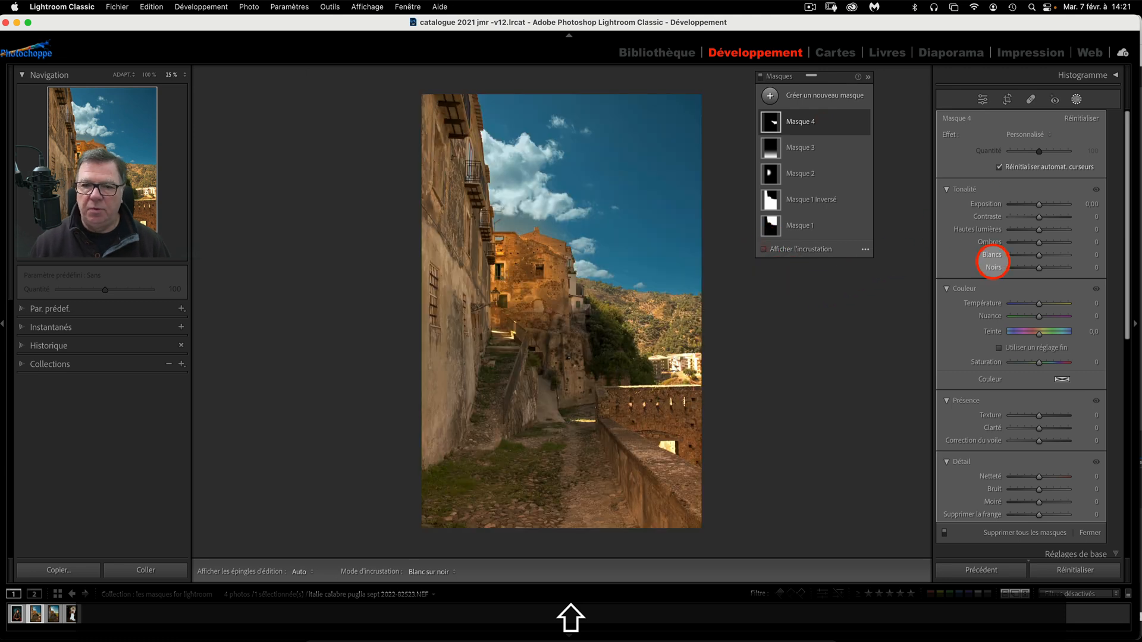
{"action": "left_click_drag", "start_coordinate": [1039, 203], "coordinate": [1035, 212]}
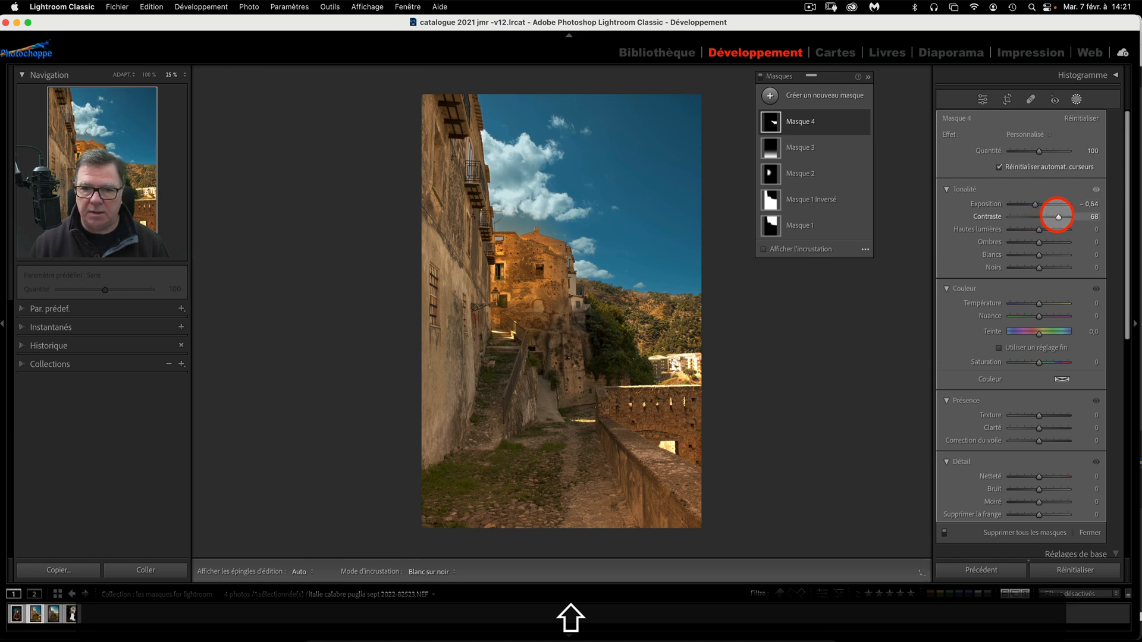
{"action": "left_click_drag", "start_coordinate": [1058, 216], "coordinate": [1038, 205]}
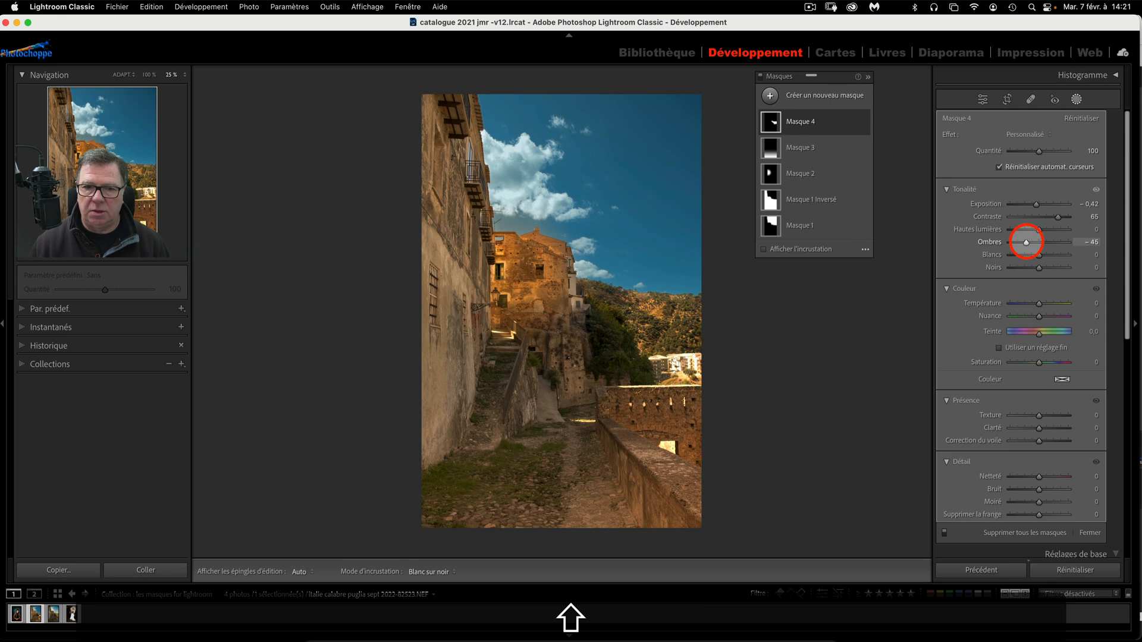
{"action": "left_click_drag", "start_coordinate": [1026, 242], "coordinate": [1045, 242]}
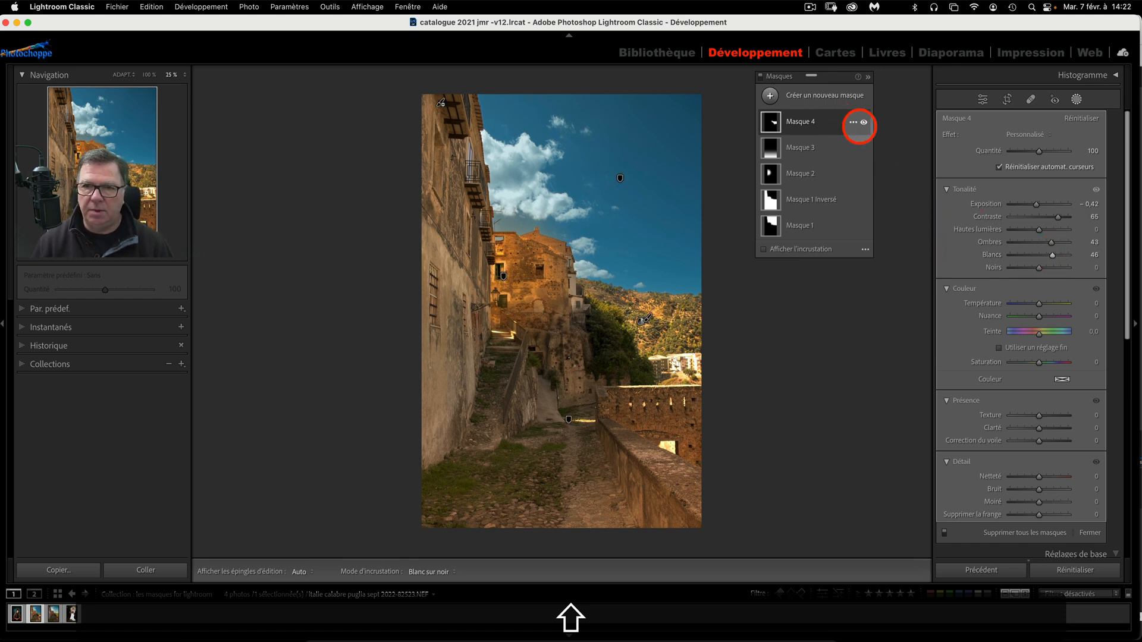
Step: Compare the photo with and without Masque 4 and expand the mask's components
{"action": "left_click", "coordinate": [863, 122]}
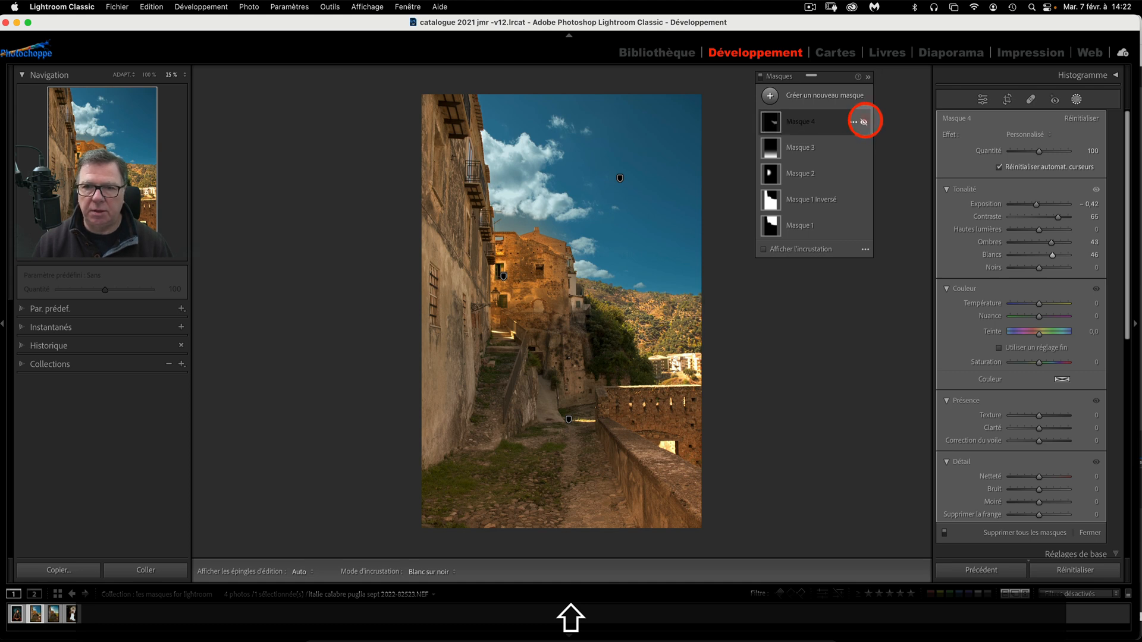
{"action": "left_click", "coordinate": [863, 122]}
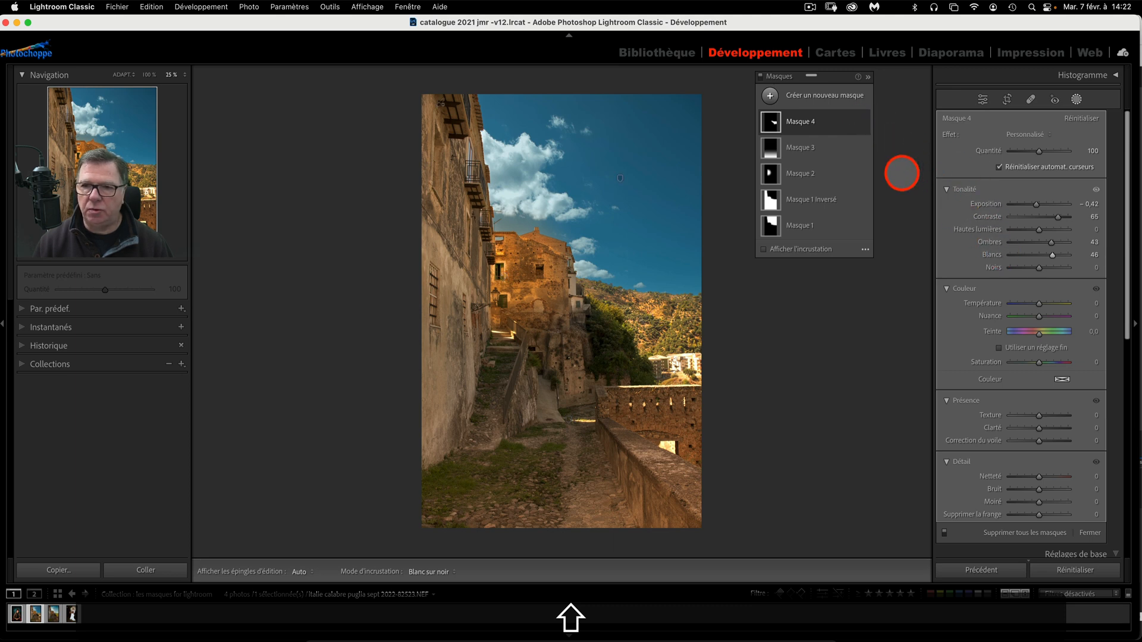
{"action": "left_click", "coordinate": [840, 129]}
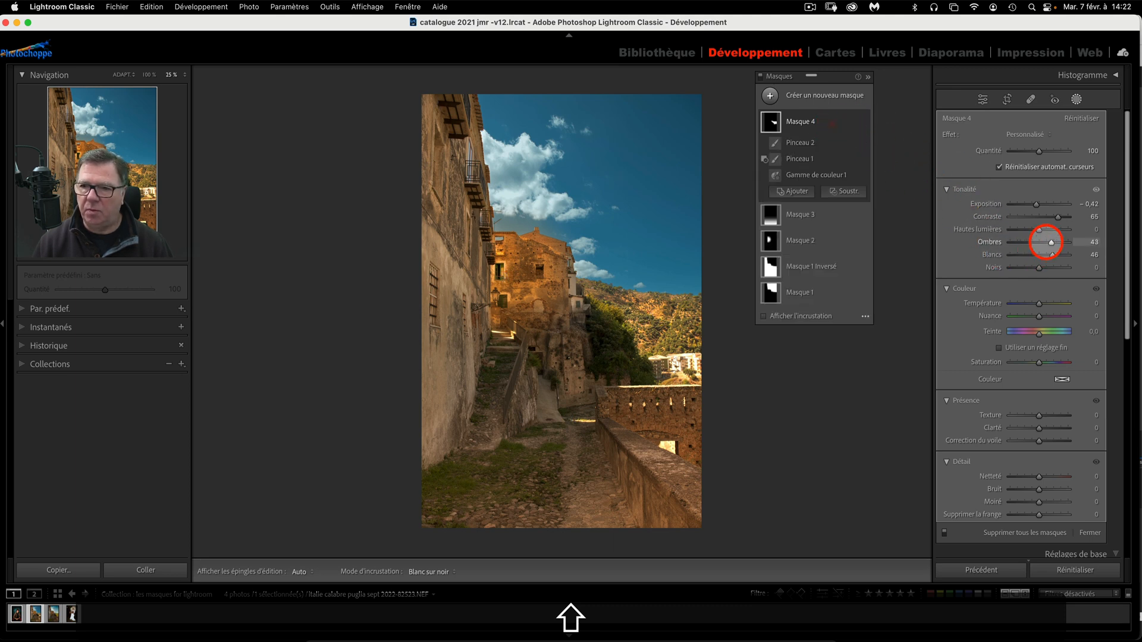
Step: Set Masque 4's Ombres to -46 and Noirs to 6, and compare the photo with and without the mask
{"action": "left_click_drag", "start_coordinate": [1051, 242], "coordinate": [1032, 242]}
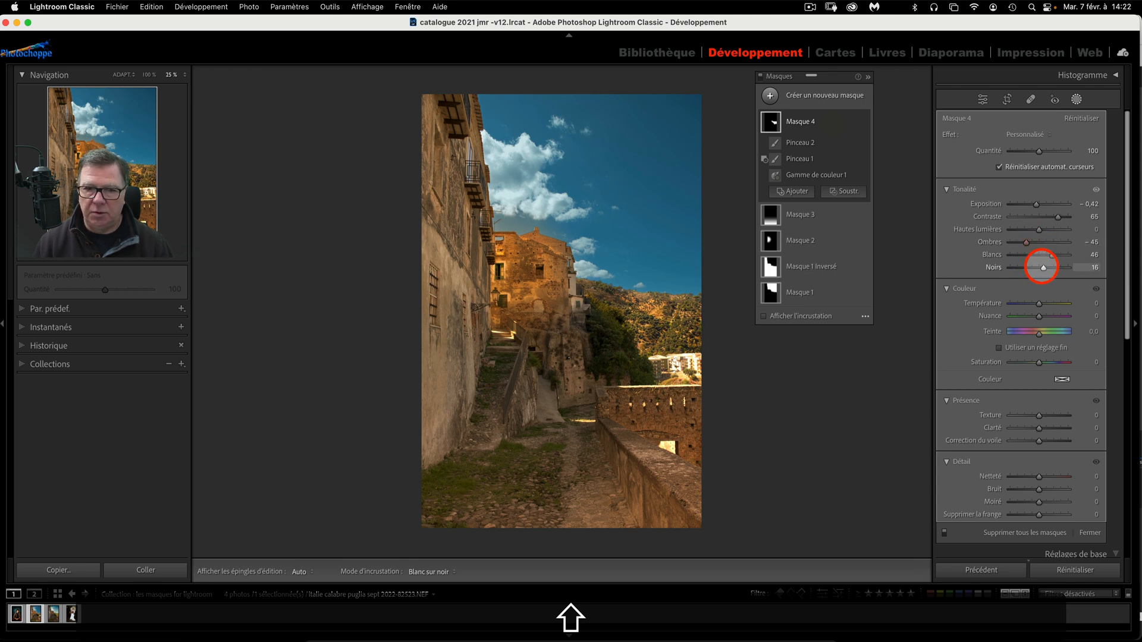
{"action": "mouse_move", "coordinate": [1044, 267]}
{"action": "left_mouse_down"}
{"action": "mouse_move", "coordinate": [1028, 268]}
{"action": "mouse_move", "coordinate": [1037, 268]}
{"action": "left_mouse_up"}
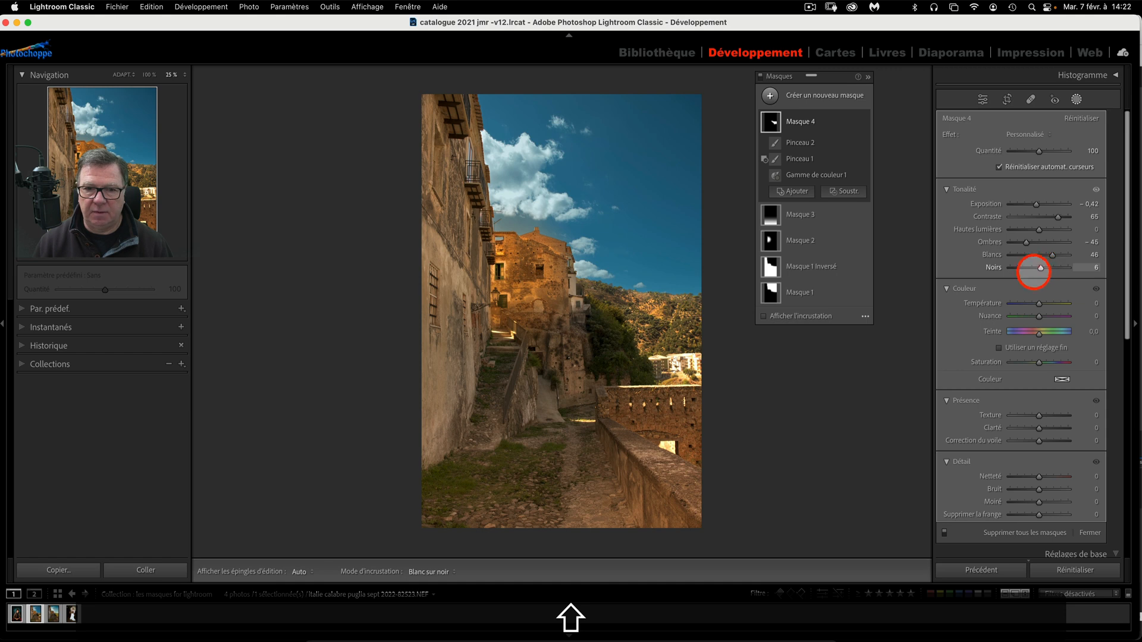
{"action": "mouse_move", "coordinate": [864, 121]}
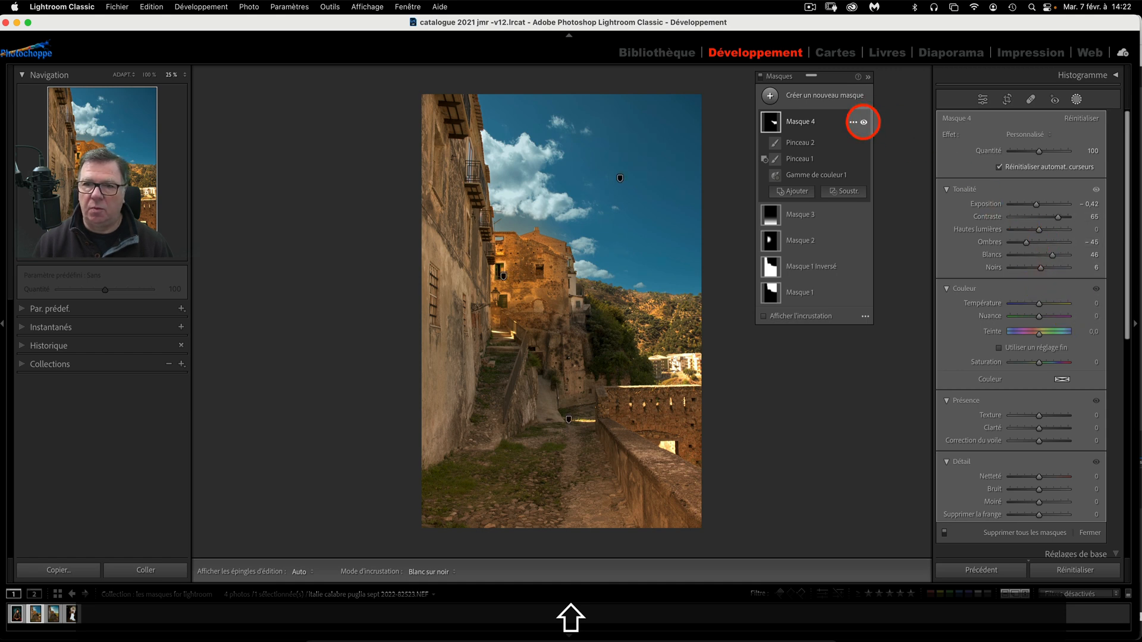
{"action": "left_click", "coordinate": [864, 122]}
{"action": "left_click", "coordinate": [863, 121]}
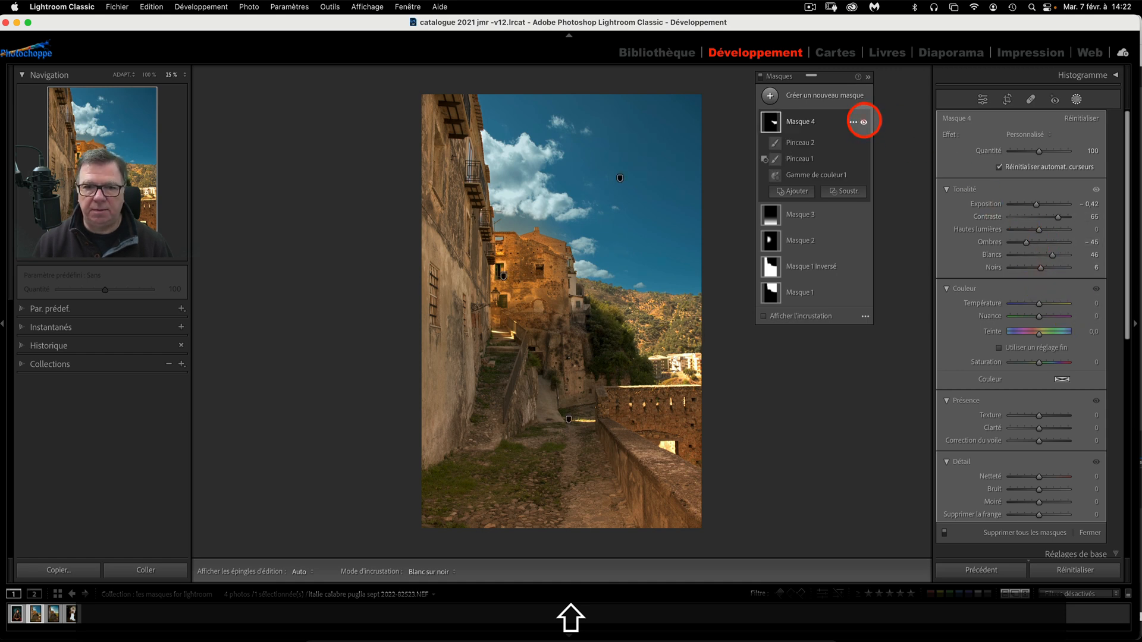
{"action": "left_click", "coordinate": [864, 121]}
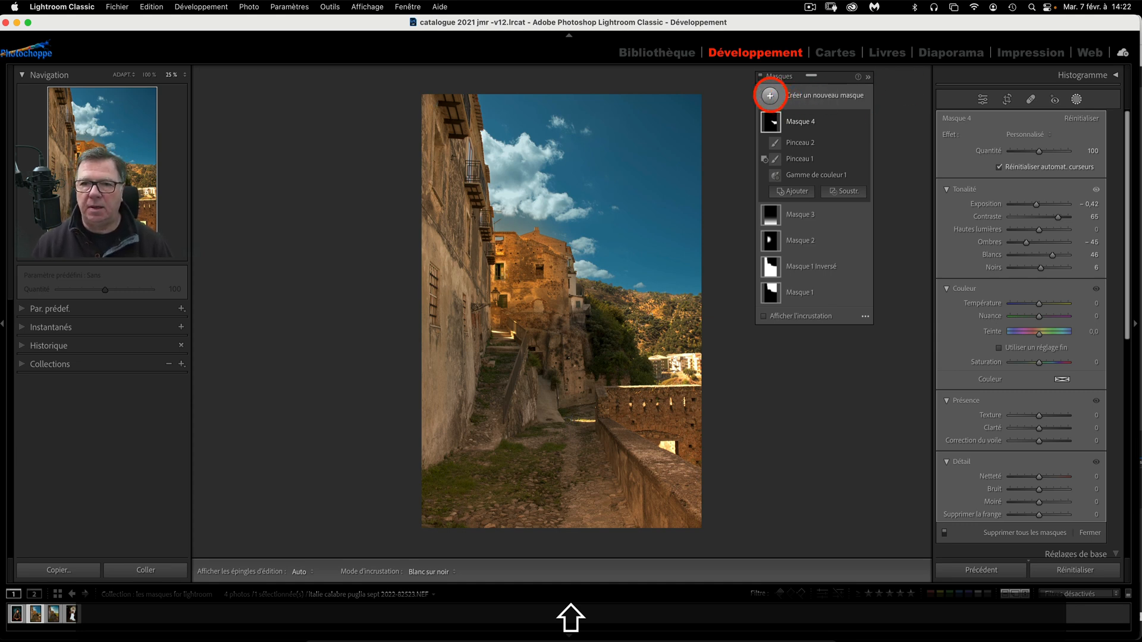
Step: Create an Objets mask by brushing over the hillside and its dark trees at Taille 29, and display it as Incrustation couleur
{"action": "left_click", "coordinate": [770, 95]}
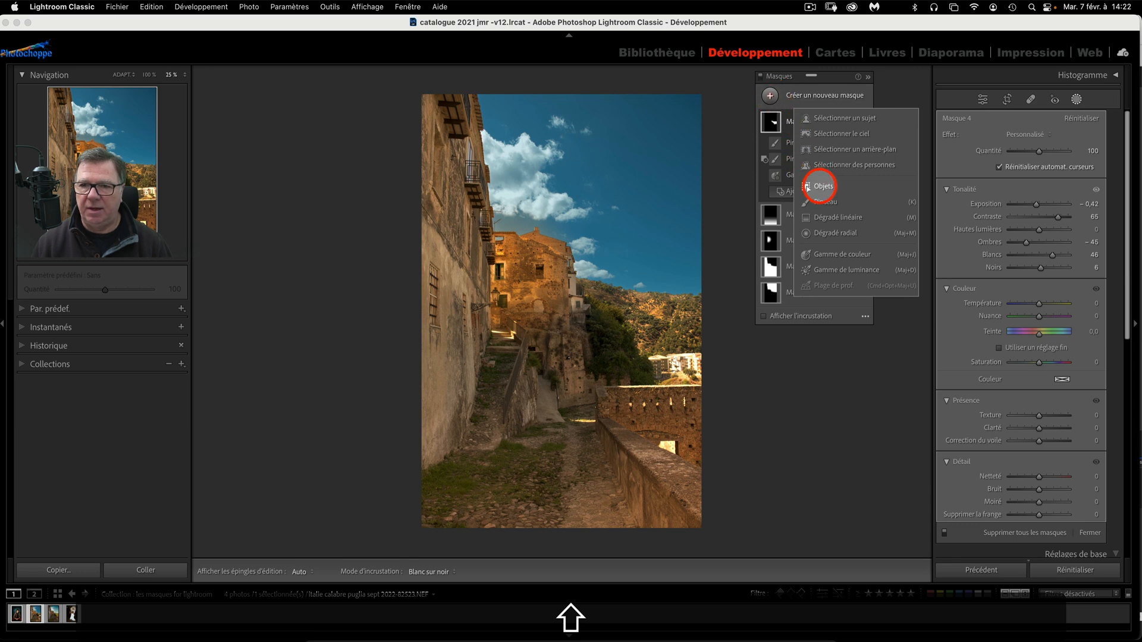
{"action": "left_click", "coordinate": [807, 186]}
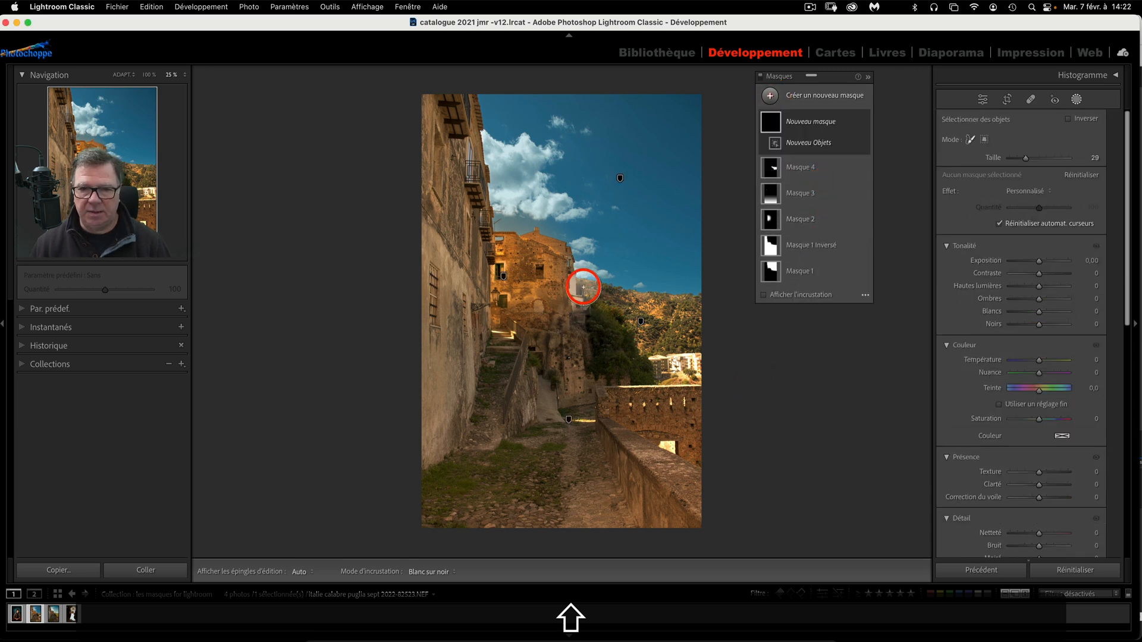
{"action": "mouse_move", "coordinate": [583, 287]}
{"action": "left_mouse_down"}
{"action": "mouse_move", "coordinate": [700, 299]}
{"action": "mouse_move", "coordinate": [697, 335]}
{"action": "mouse_move", "coordinate": [665, 335]}
{"action": "mouse_move", "coordinate": [601, 299]}
{"action": "mouse_move", "coordinate": [606, 348]}
{"action": "left_mouse_up"}
{"action": "mouse_move", "coordinate": [605, 361]}
{"action": "left_mouse_down"}
{"action": "mouse_move", "coordinate": [601, 373]}
{"action": "mouse_move", "coordinate": [642, 369]}
{"action": "mouse_move", "coordinate": [627, 347]}
{"action": "mouse_move", "coordinate": [654, 342]}
{"action": "left_mouse_up"}
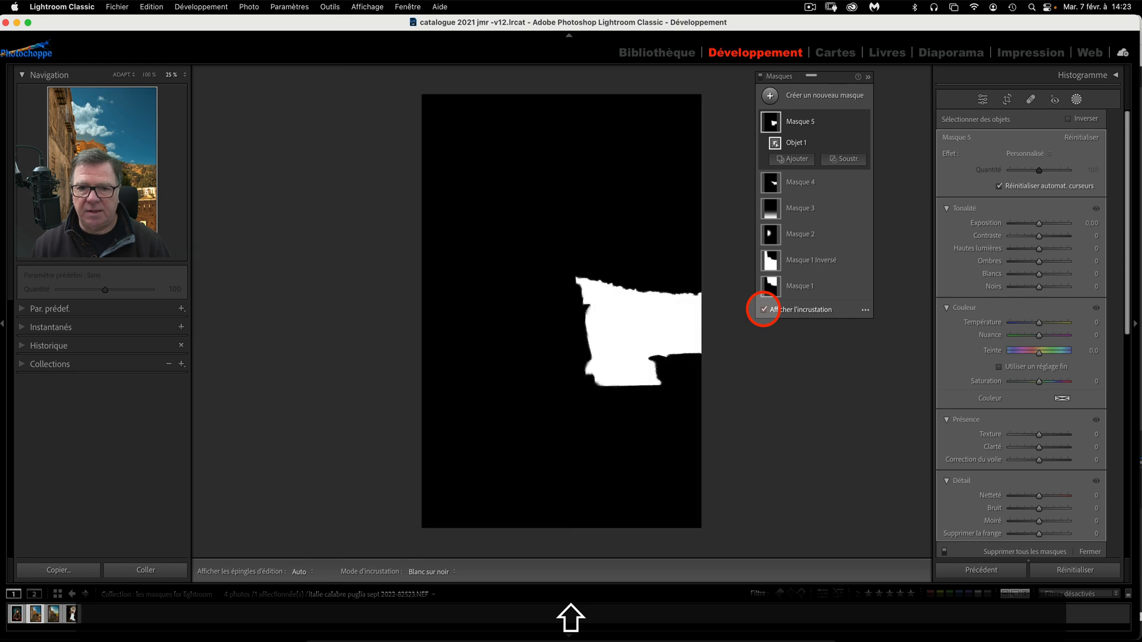
{"action": "left_click", "coordinate": [864, 310]}
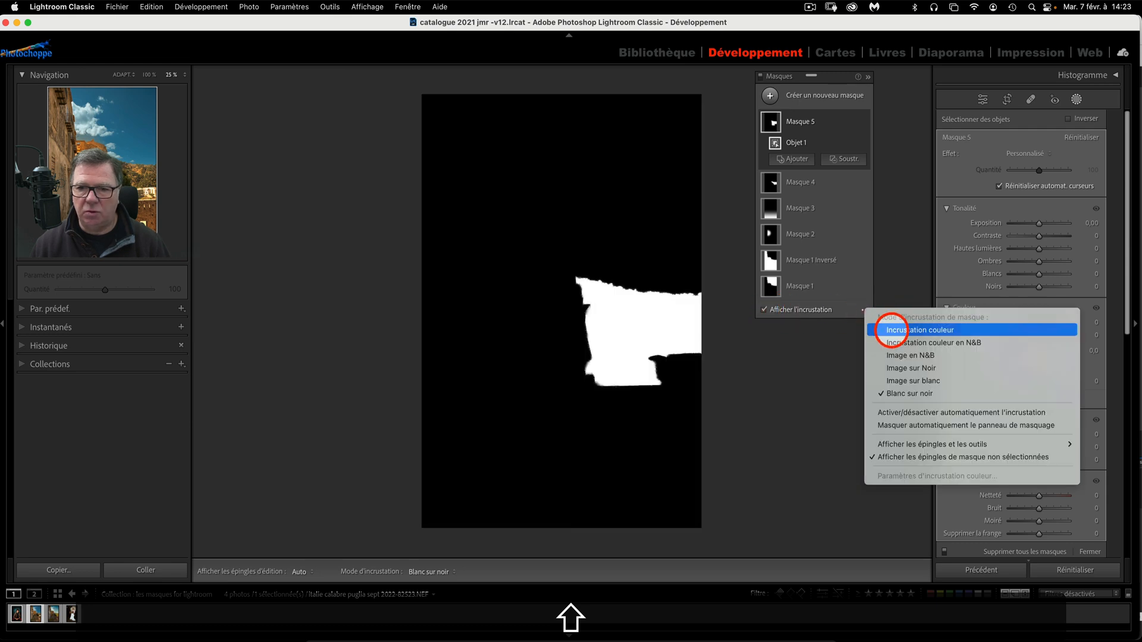
{"action": "left_click", "coordinate": [891, 330]}
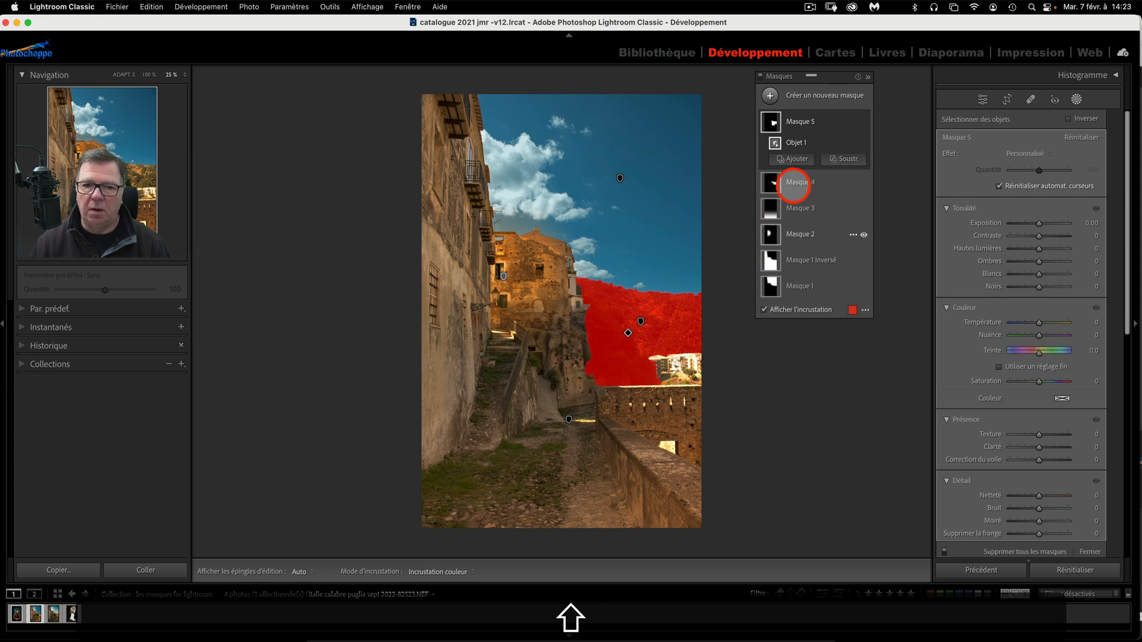
Step: Delete the brush-refined hillside mask, Masque 4, and reselect Masque 5
{"action": "left_click", "coordinate": [827, 122]}
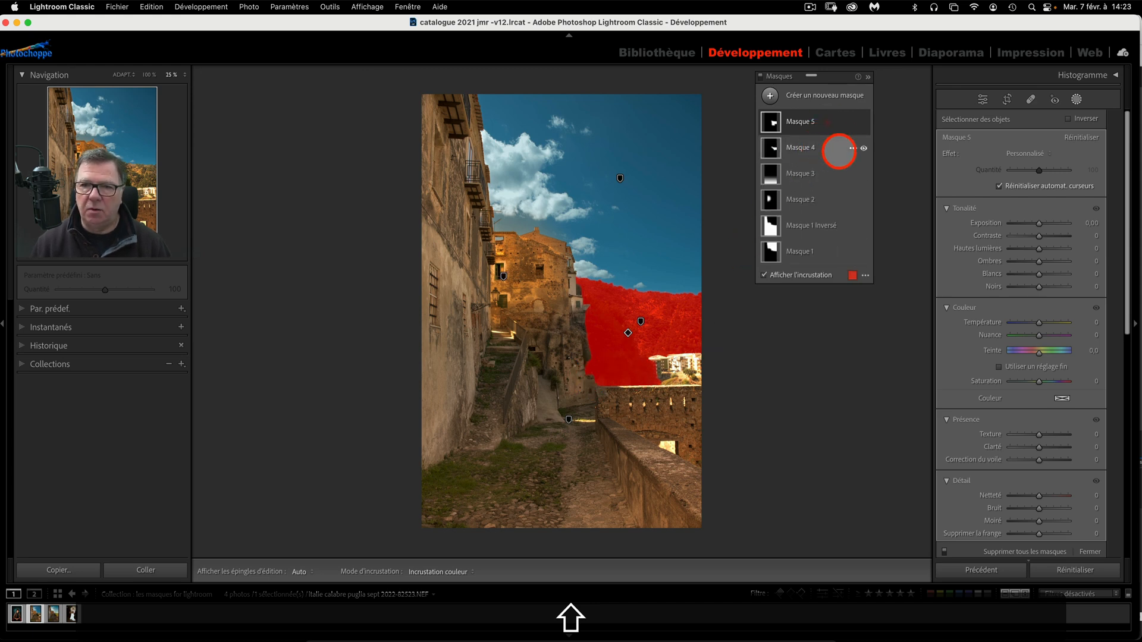
{"action": "left_click", "coordinate": [820, 148]}
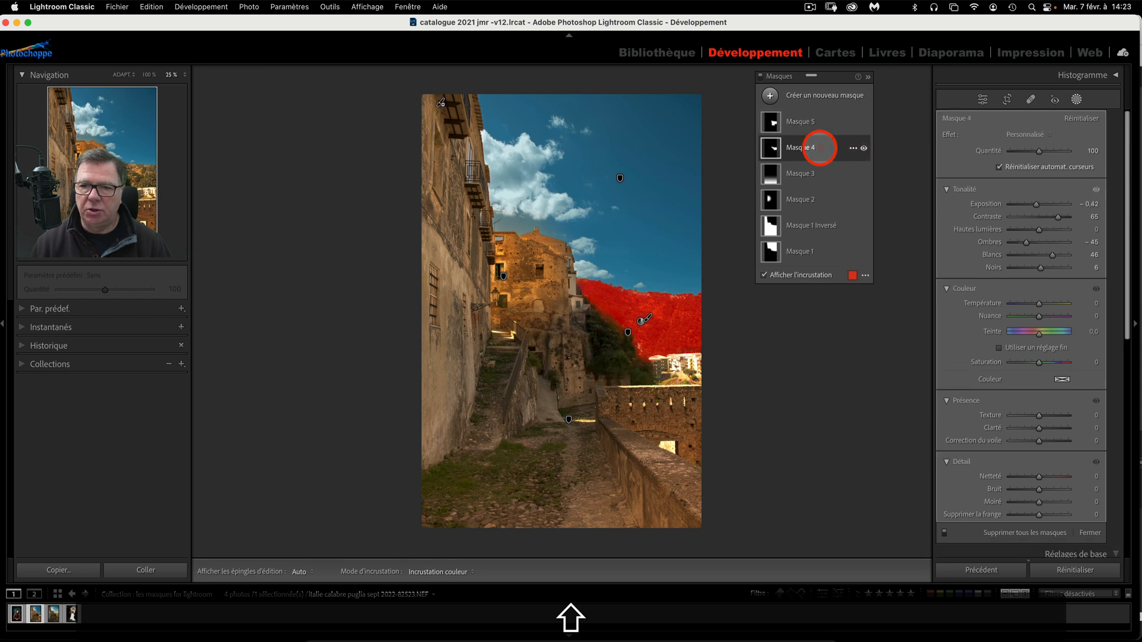
{"action": "right_click", "coordinate": [822, 148]}
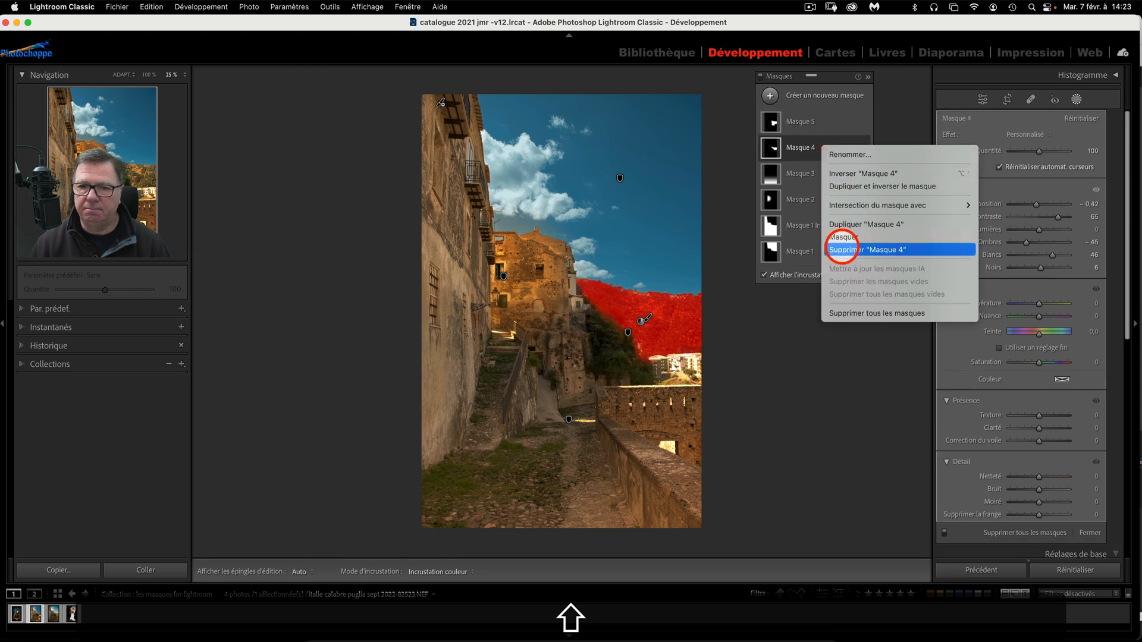
{"action": "left_click", "coordinate": [842, 250]}
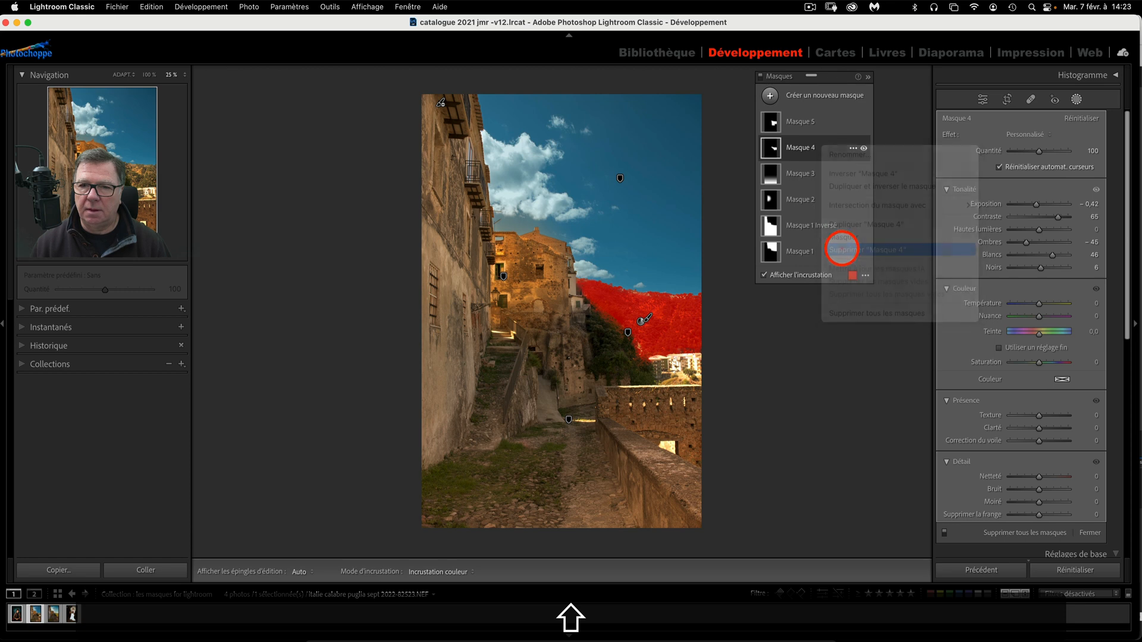
{"action": "left_click", "coordinate": [824, 121]}
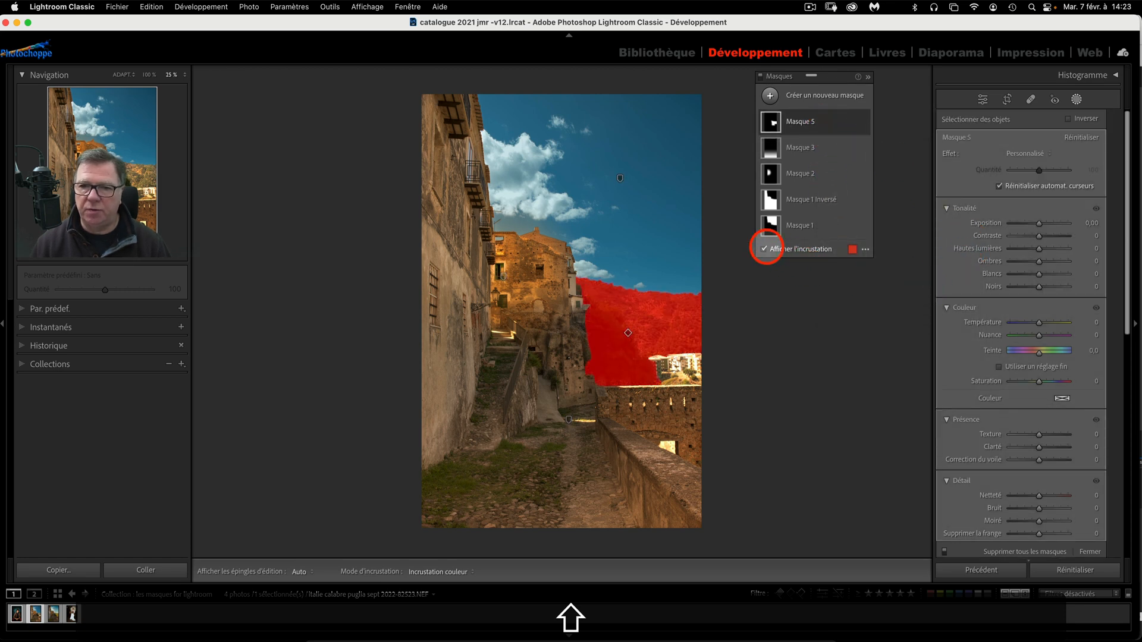
Step: With the overlay off, set Masque 5's Exposition to -0,01, Contraste to 51, Ombres to 22 and Noirs to -21
{"action": "left_click", "coordinate": [764, 248]}
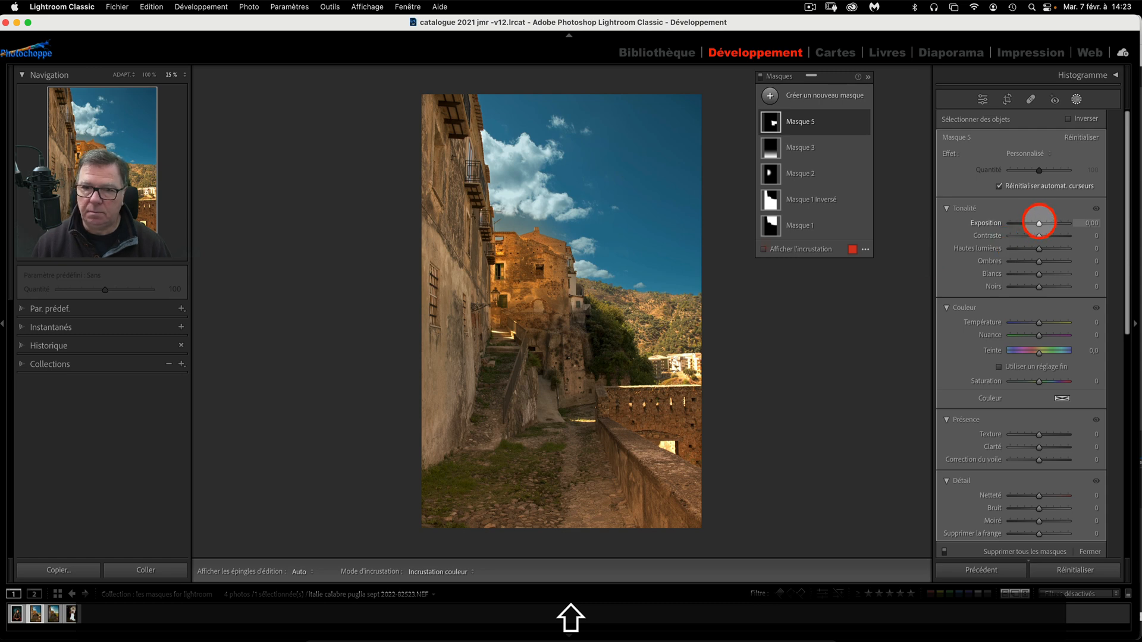
{"action": "mouse_move", "coordinate": [1039, 222]}
{"action": "left_mouse_down"}
{"action": "mouse_move", "coordinate": [1030, 236]}
{"action": "mouse_move", "coordinate": [1056, 235]}
{"action": "mouse_move", "coordinate": [1042, 224]}
{"action": "left_mouse_up"}
{"action": "left_click_drag", "start_coordinate": [1038, 286], "coordinate": [1045, 262]}
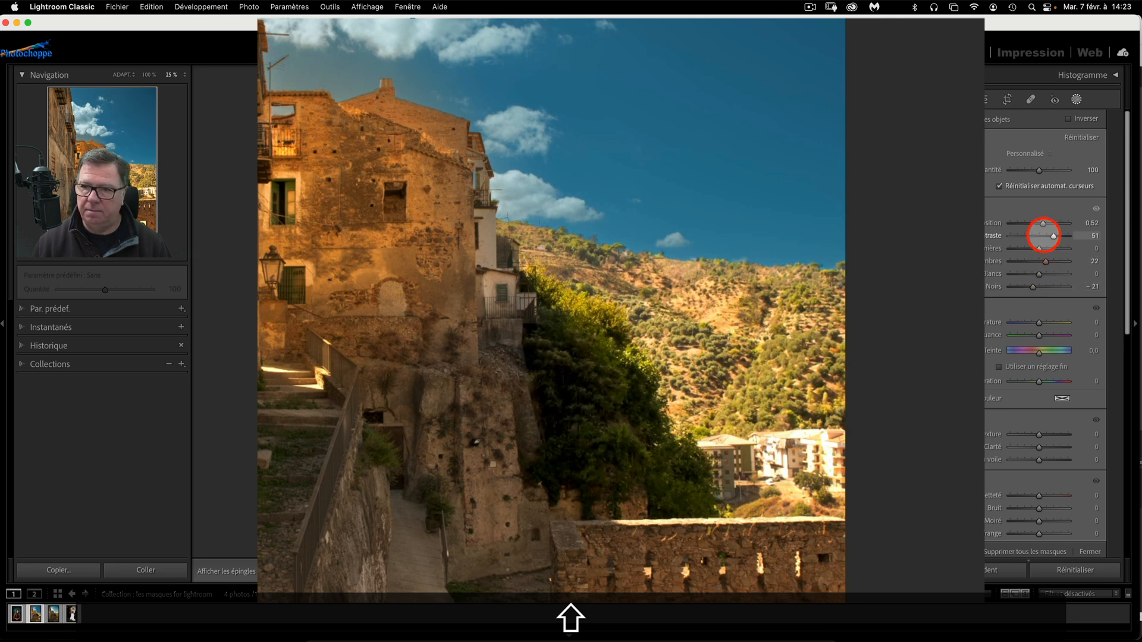
{"action": "left_click_drag", "start_coordinate": [1042, 223], "coordinate": [1039, 223]}
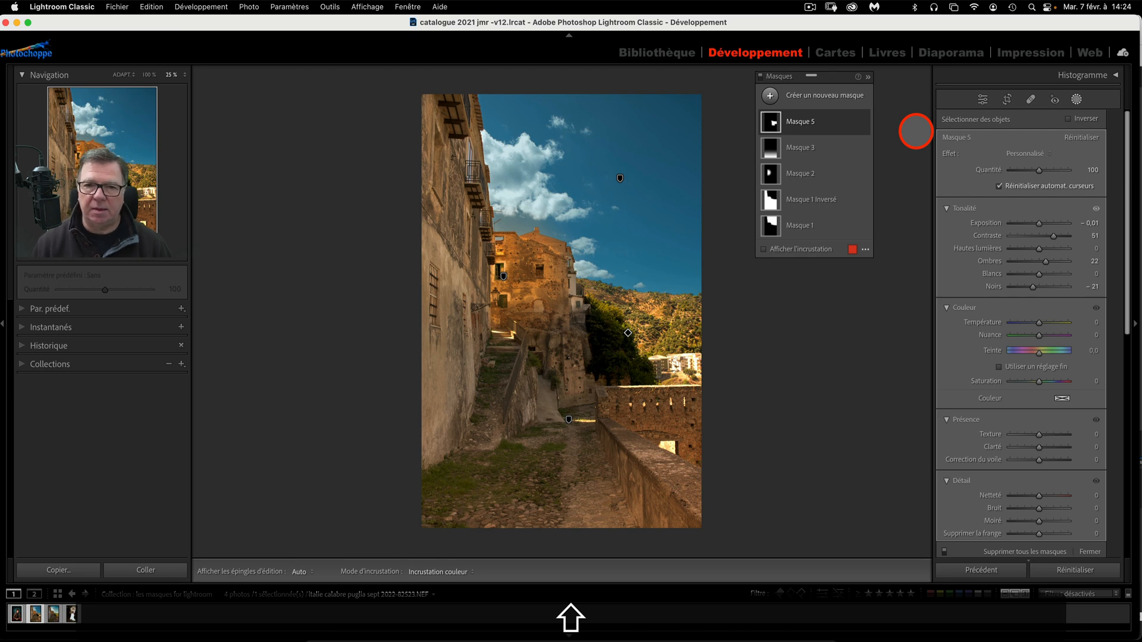
Step: Create a new mask with Sélectionner le ciel and expand its components
{"action": "left_click", "coordinate": [769, 95]}
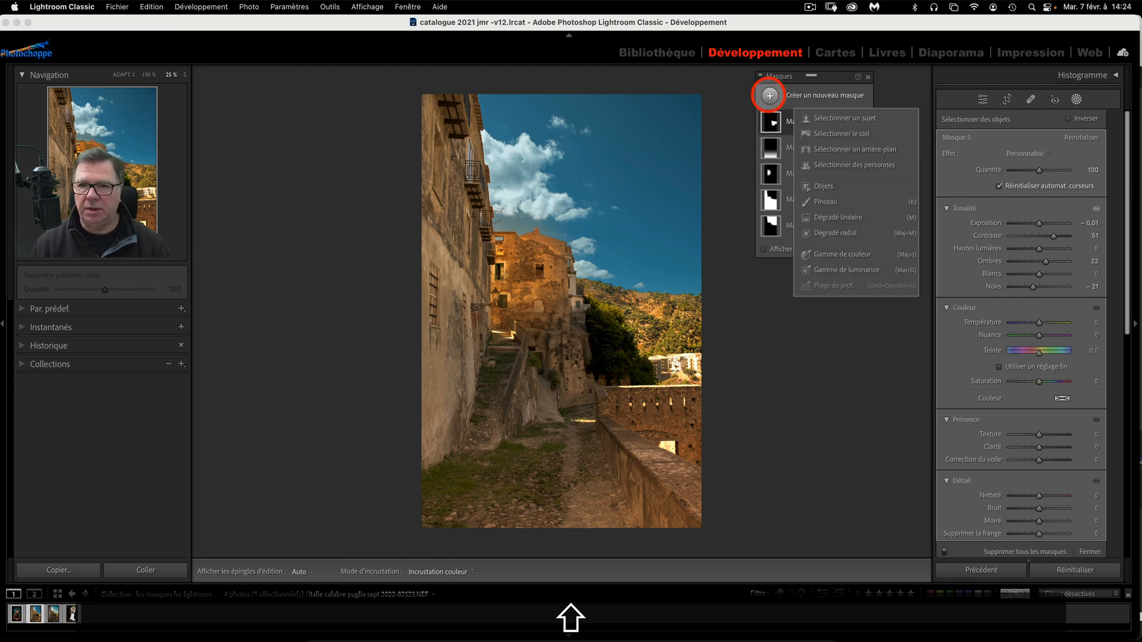
{"action": "left_click", "coordinate": [835, 134]}
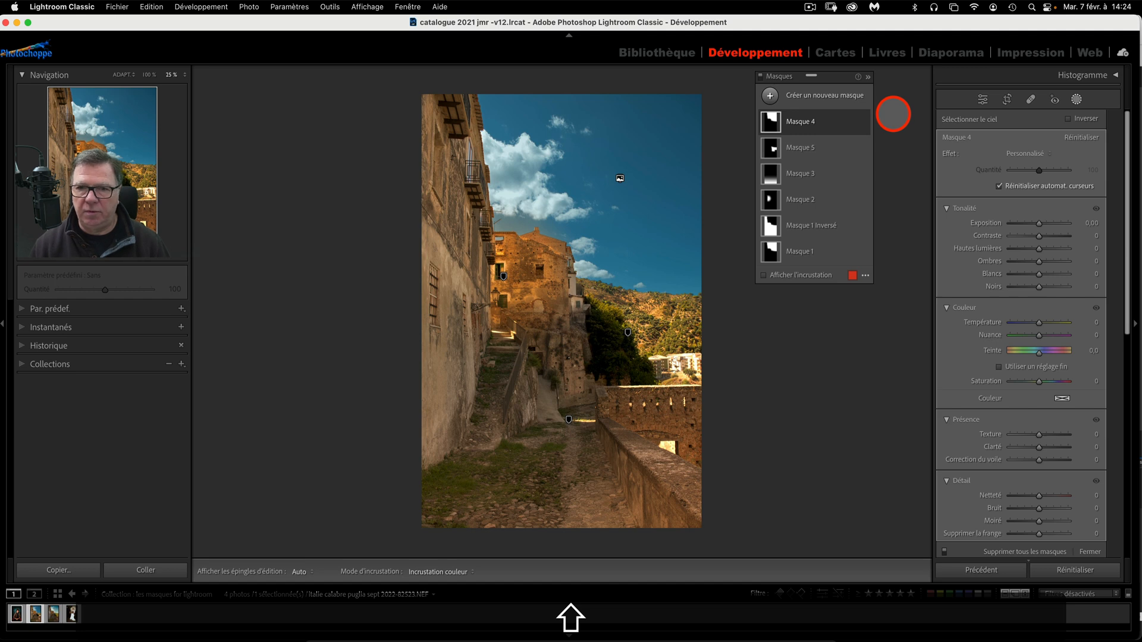
{"action": "mouse_move", "coordinate": [866, 121]}
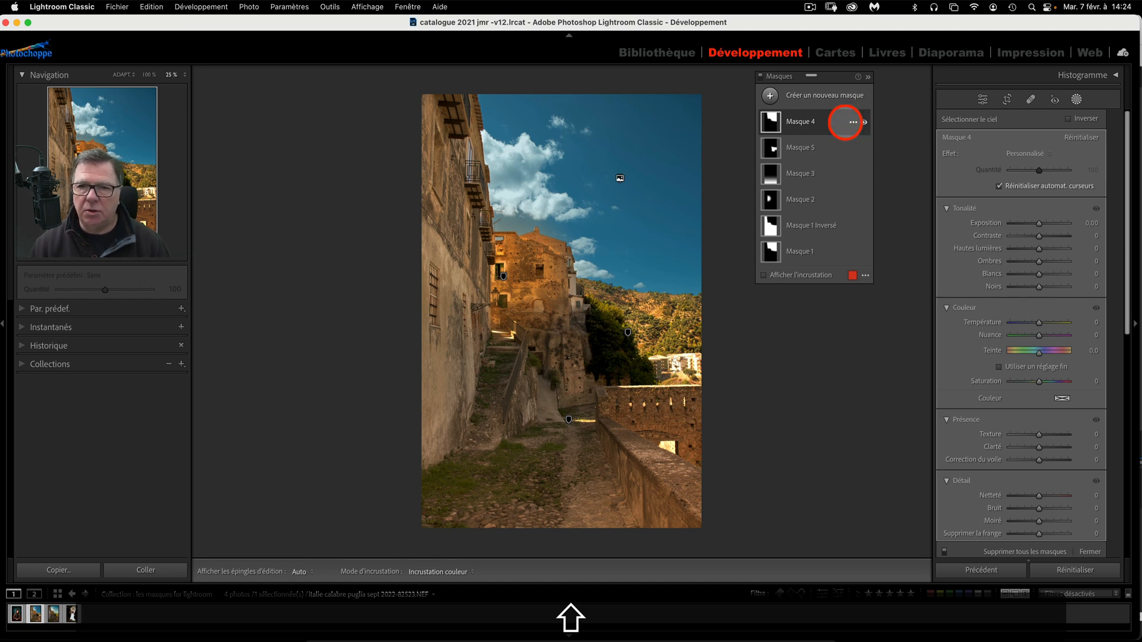
{"action": "left_click", "coordinate": [795, 122]}
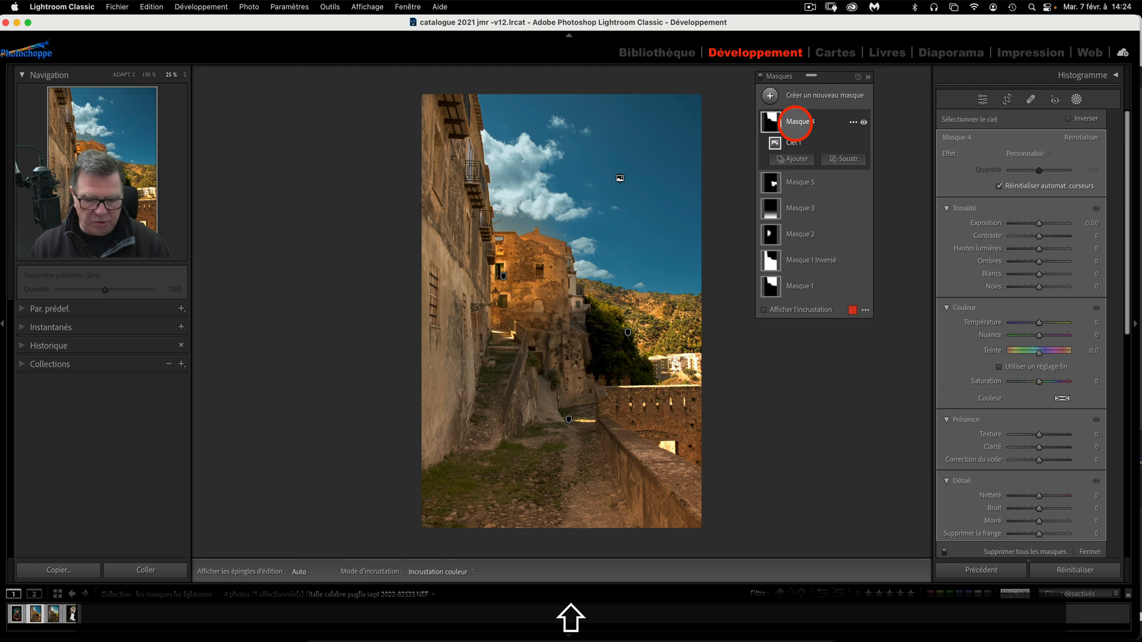
Step: Intersect the new sky mask with a Dégradé linéaire drawn from the hillside level up to just above the photo, and show the overlay
{"action": "key", "text": "alt"}
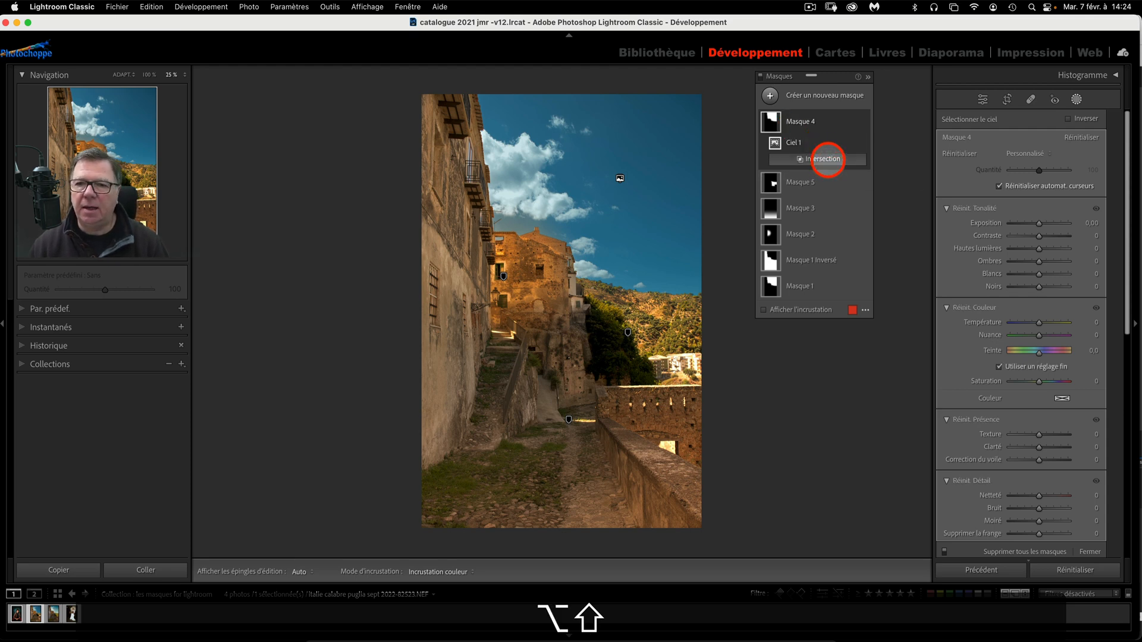
{"action": "left_click", "coordinate": [827, 158], "text": "alt+shift"}
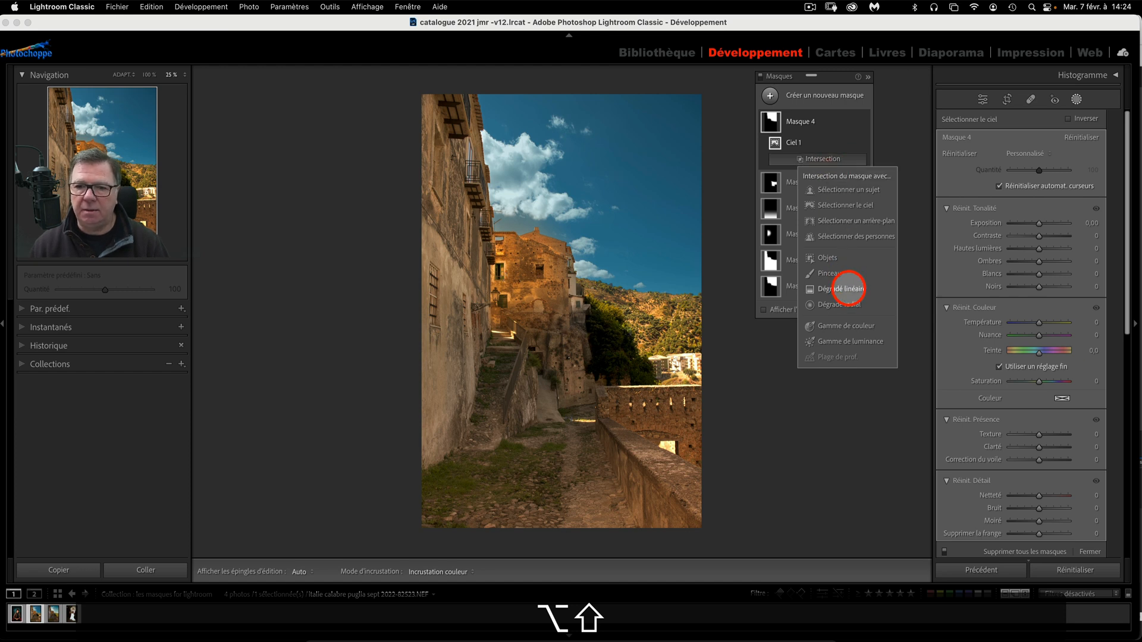
{"action": "left_click", "coordinate": [850, 289]}
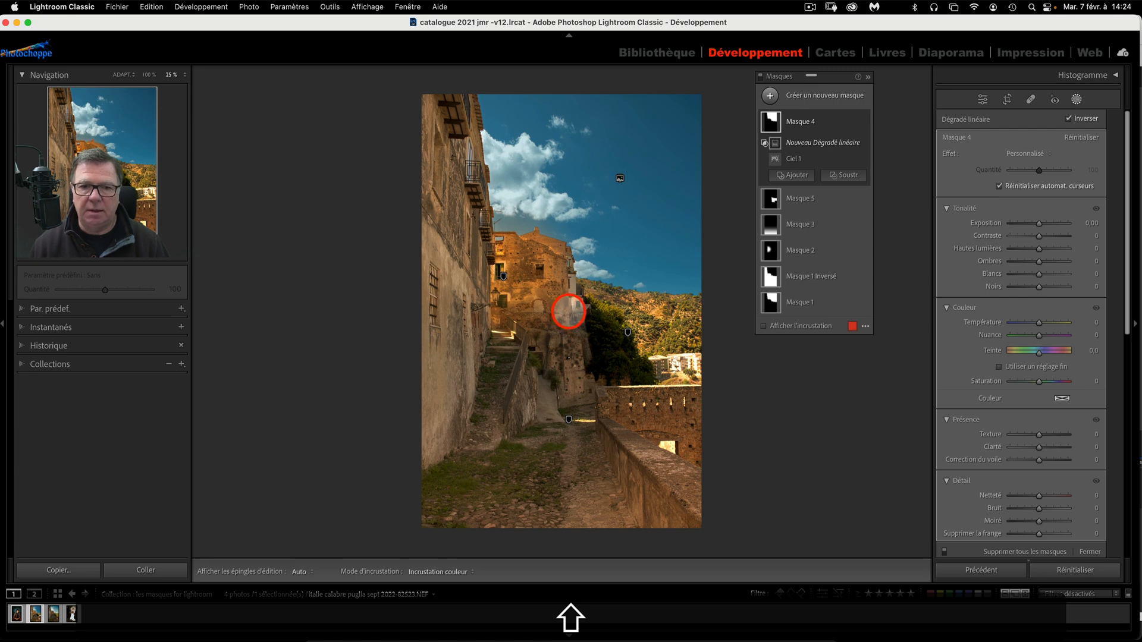
{"action": "left_click_drag", "start_coordinate": [569, 312], "coordinate": [567, 85]}
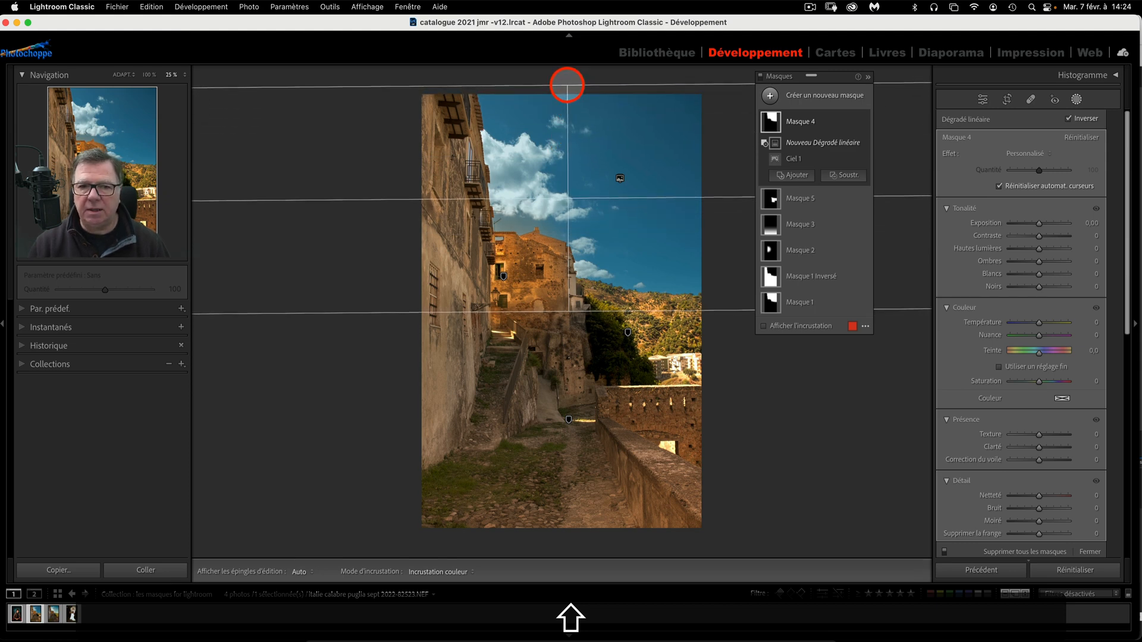
{"action": "left_click_drag", "start_coordinate": [567, 84], "coordinate": [568, 85]}
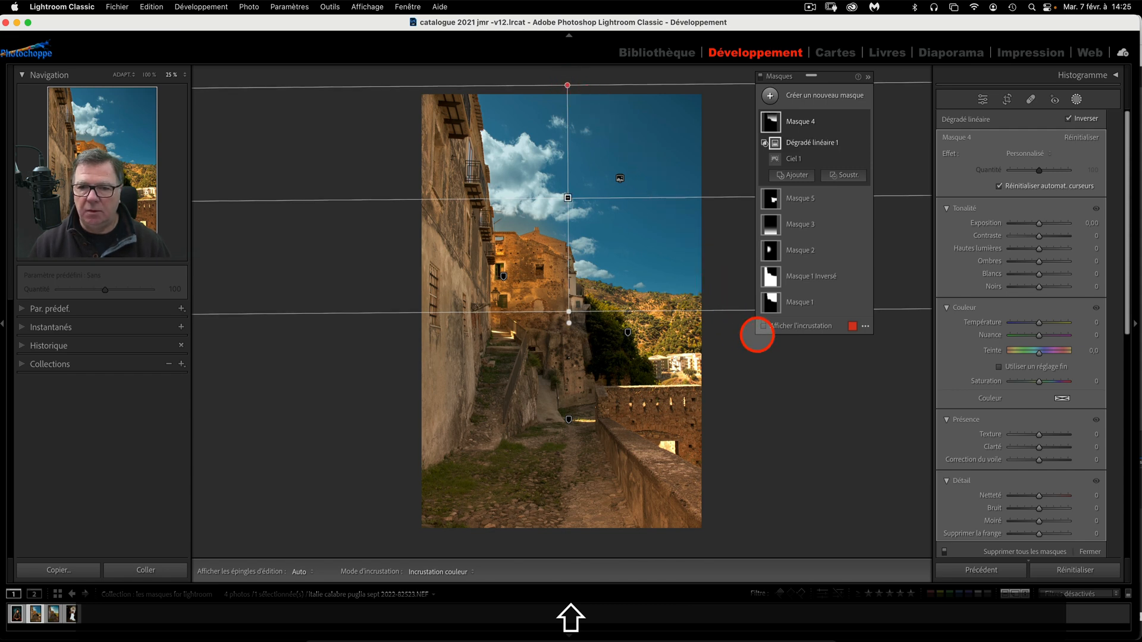
{"action": "left_click", "coordinate": [763, 326]}
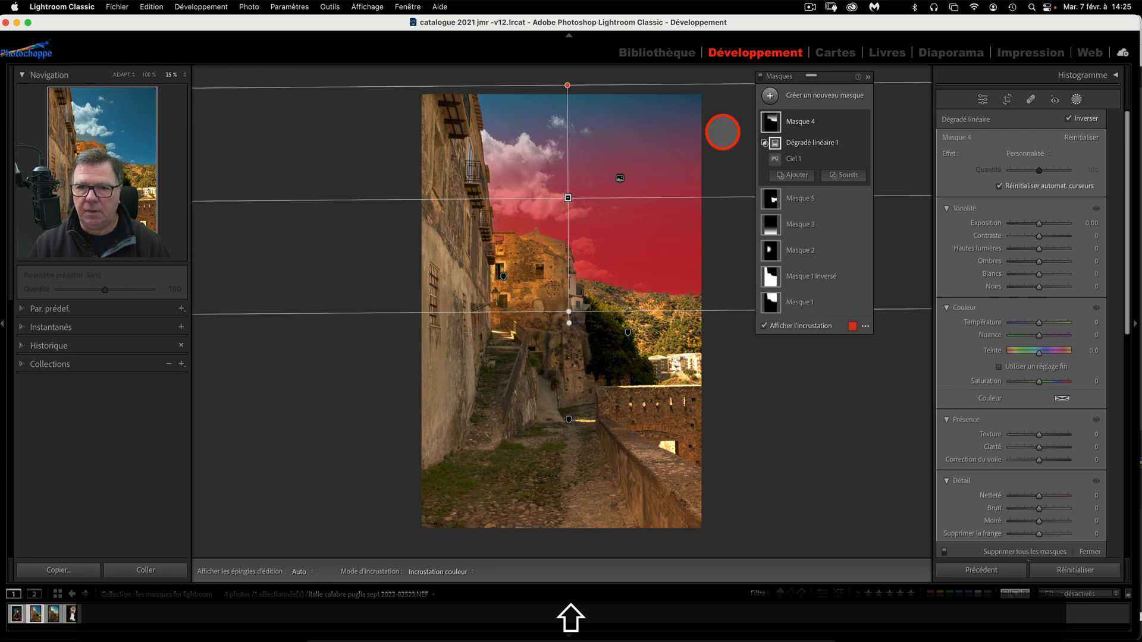
Step: Turn the overlay off and set Masque 4's Exposition to 1,59 after trying -1,69
{"action": "left_click", "coordinate": [823, 119]}
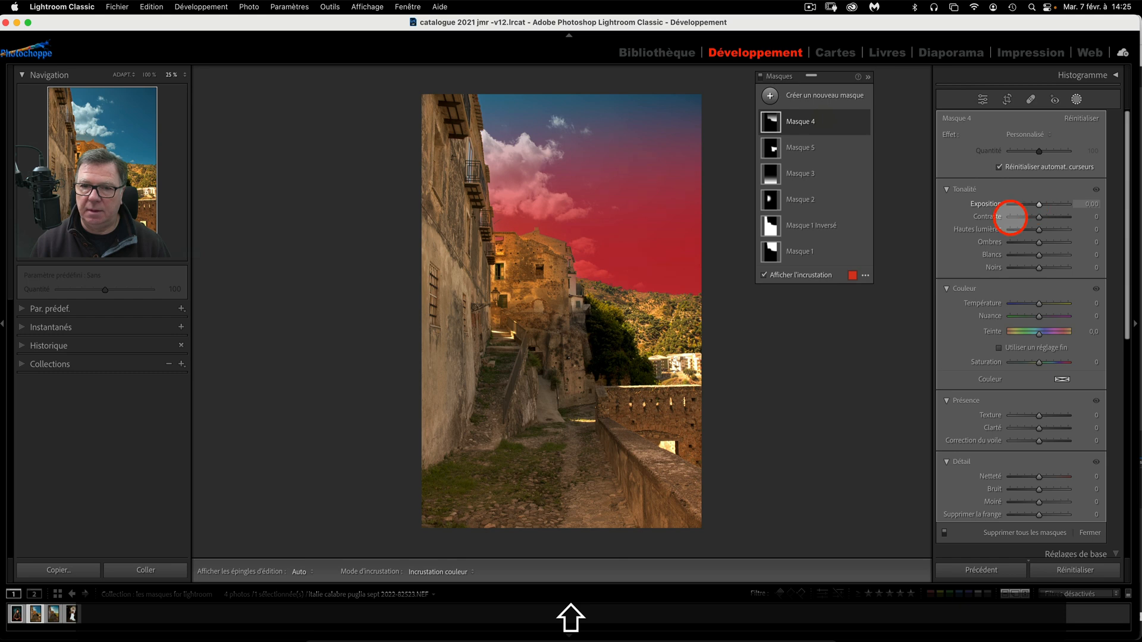
{"action": "left_click", "coordinate": [763, 275]}
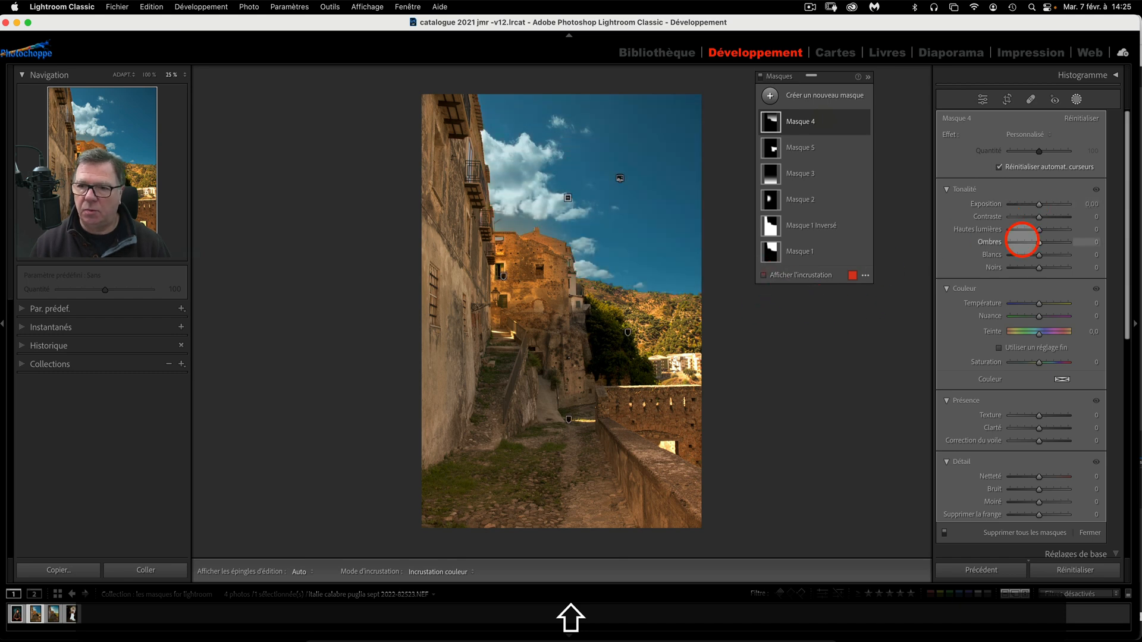
{"action": "left_click_drag", "start_coordinate": [1039, 204], "coordinate": [1026, 204]}
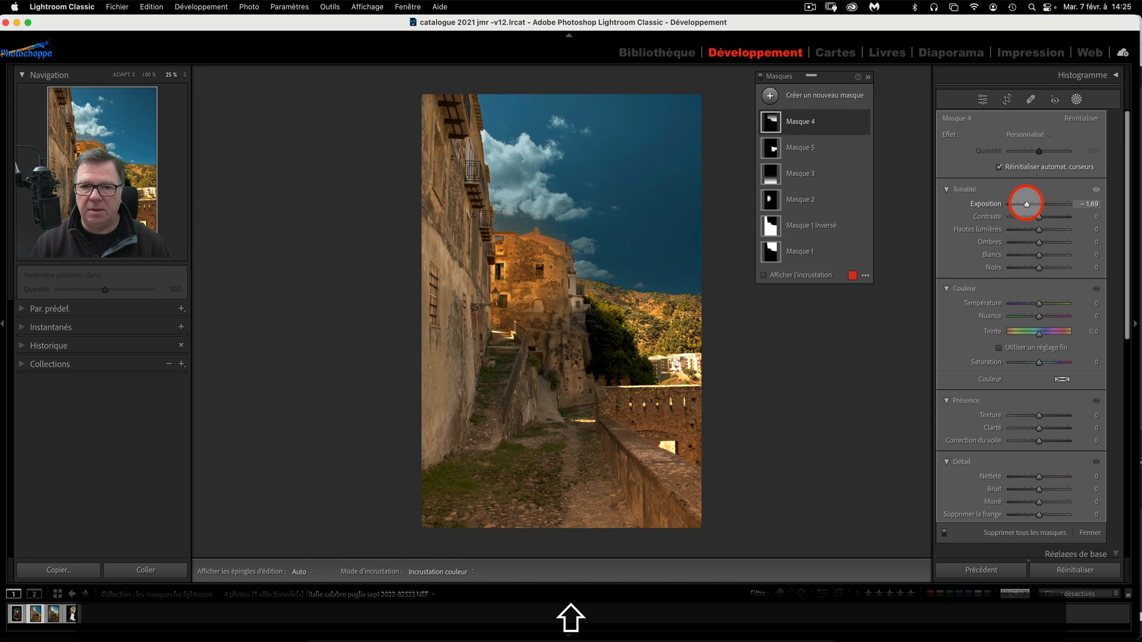
{"action": "left_click_drag", "start_coordinate": [1026, 204], "coordinate": [1051, 204]}
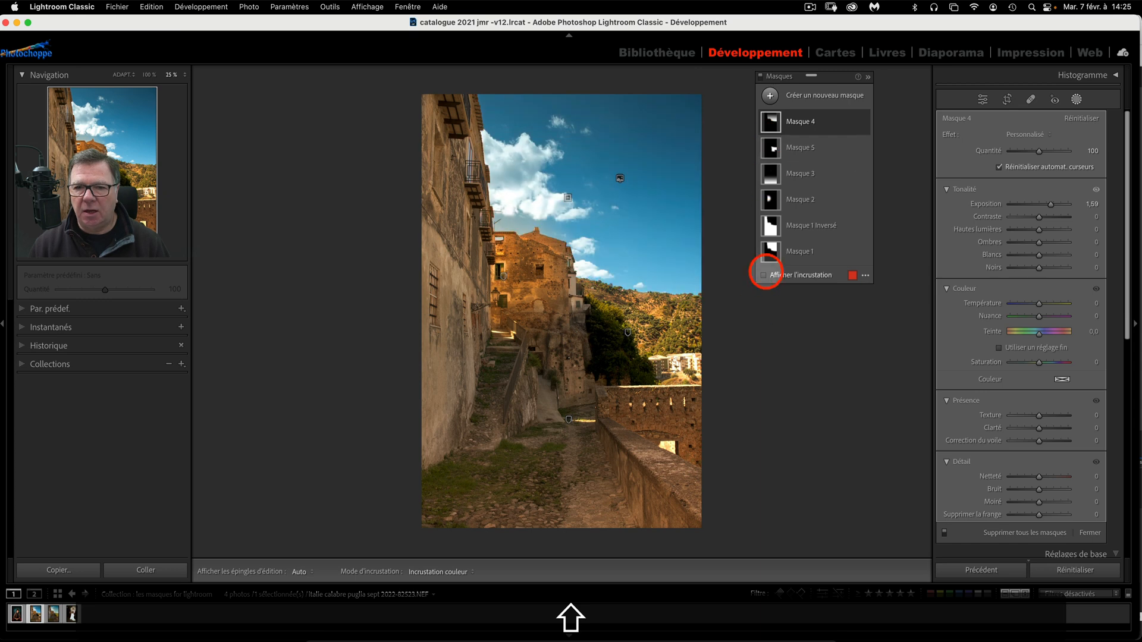
Step: Switch the overlay mode to Blanc sur noir and set the display of edit pins to Jamais
{"action": "left_click", "coordinate": [865, 274]}
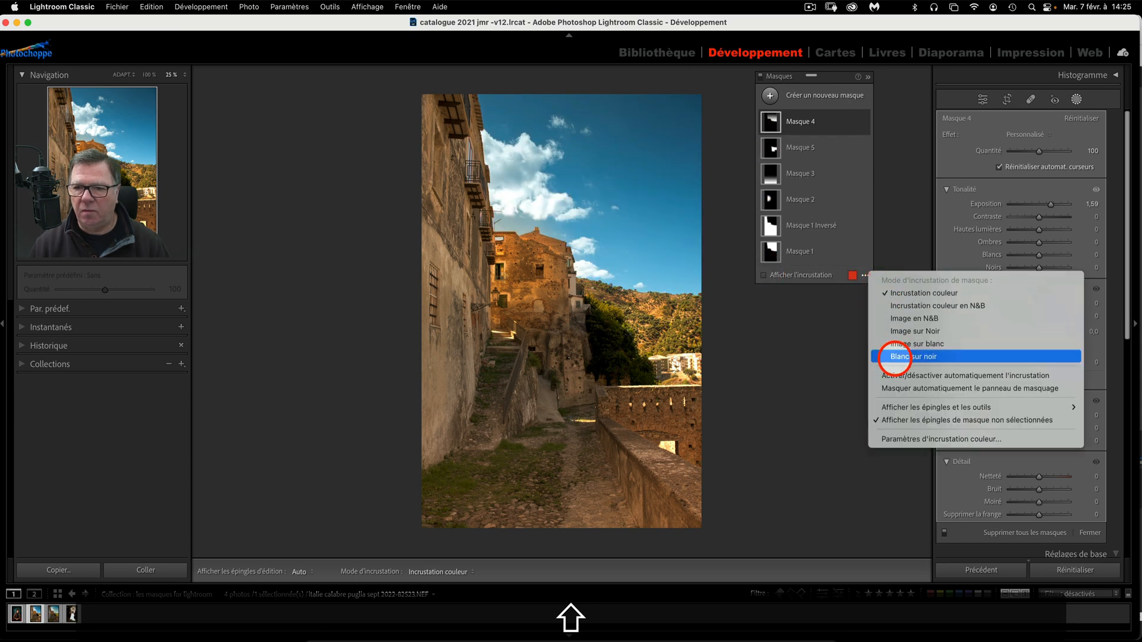
{"action": "left_click", "coordinate": [895, 357]}
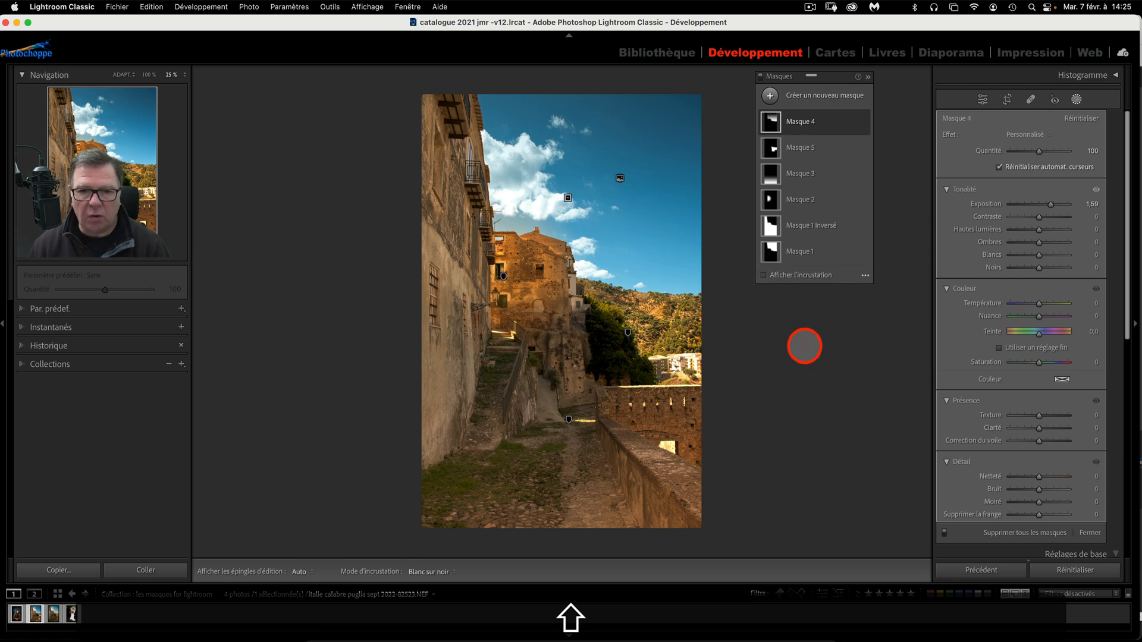
{"action": "key", "text": "shift+h"}
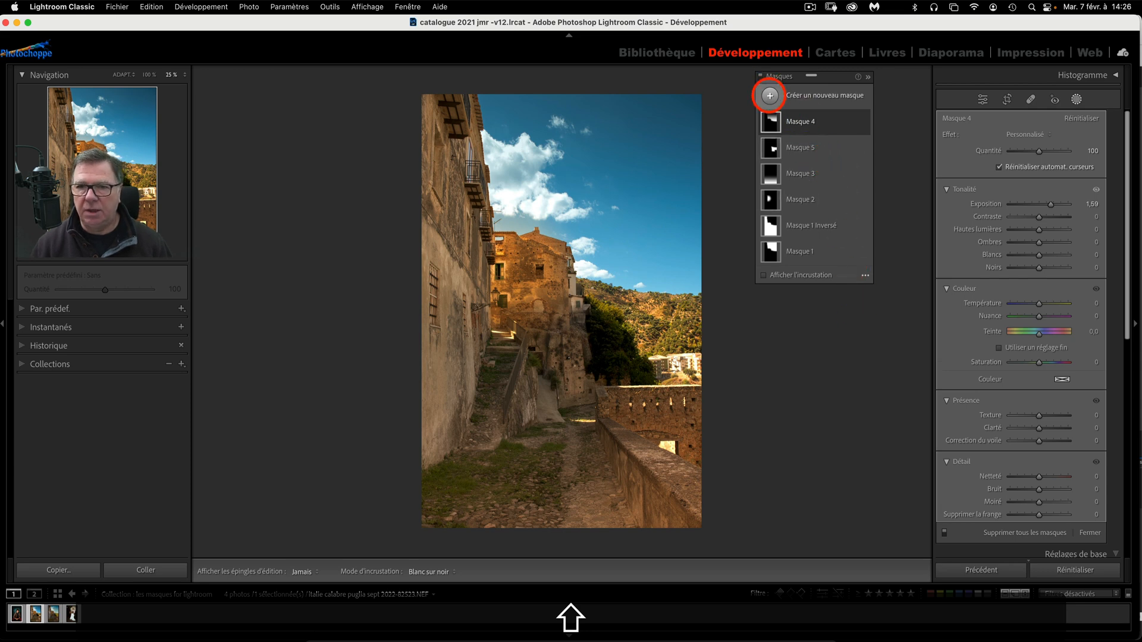
Step: Create a new Dégradé radial mask as a wide ellipse centred on the ochre building in the street photo
{"action": "left_click", "coordinate": [770, 96]}
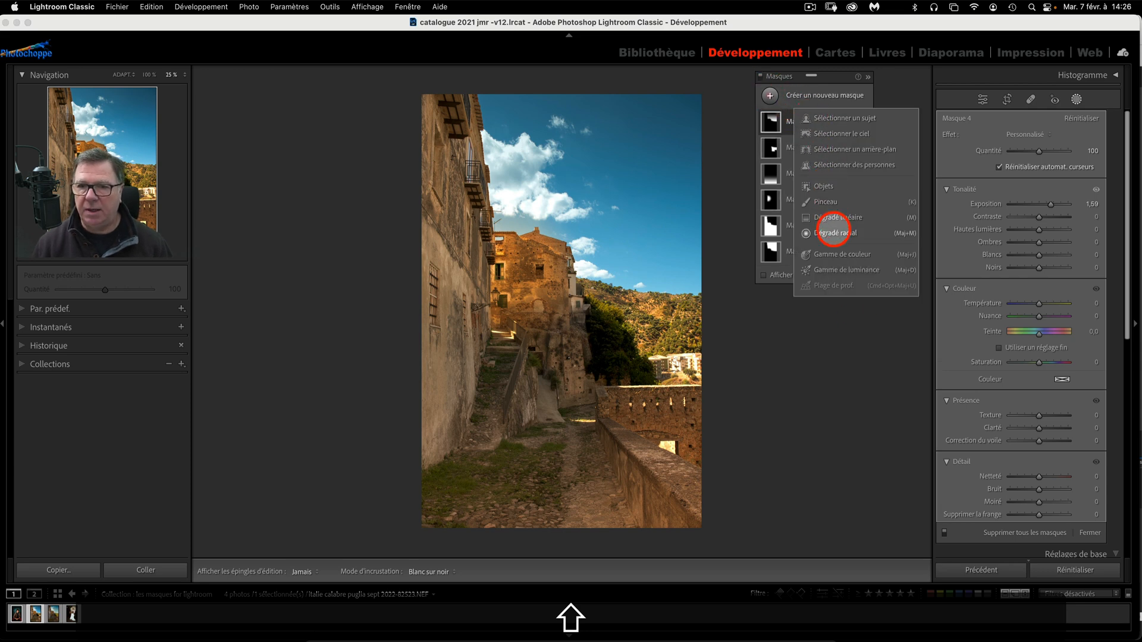
{"action": "left_click", "coordinate": [833, 232]}
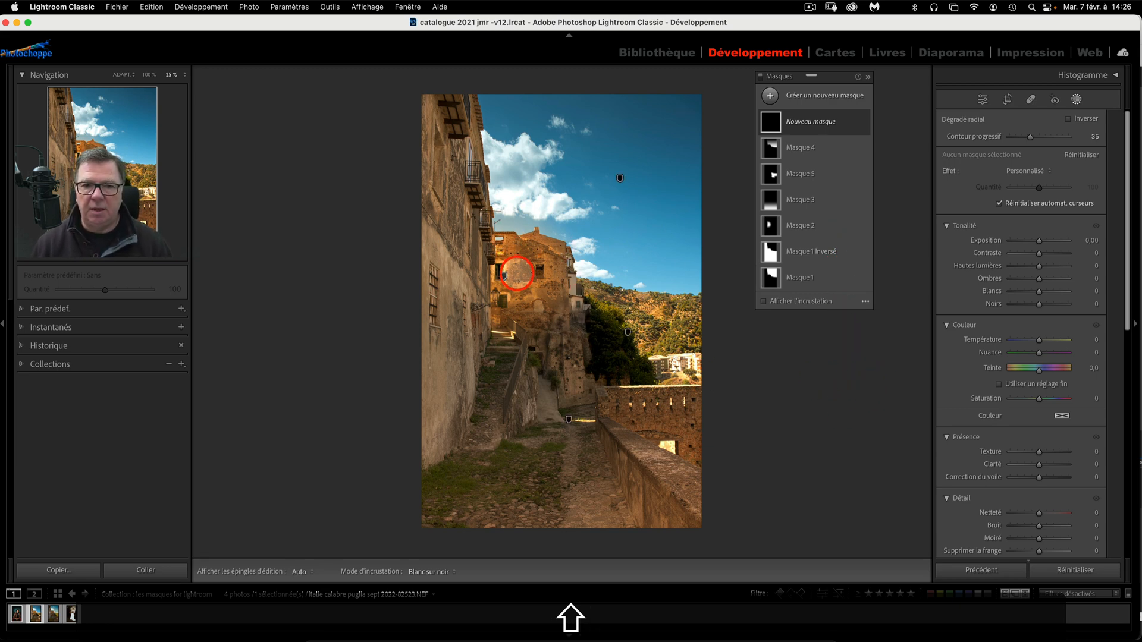
{"action": "left_click_drag", "start_coordinate": [475, 221], "coordinate": [678, 381]}
{"action": "key", "text": "shift+super+minus"}
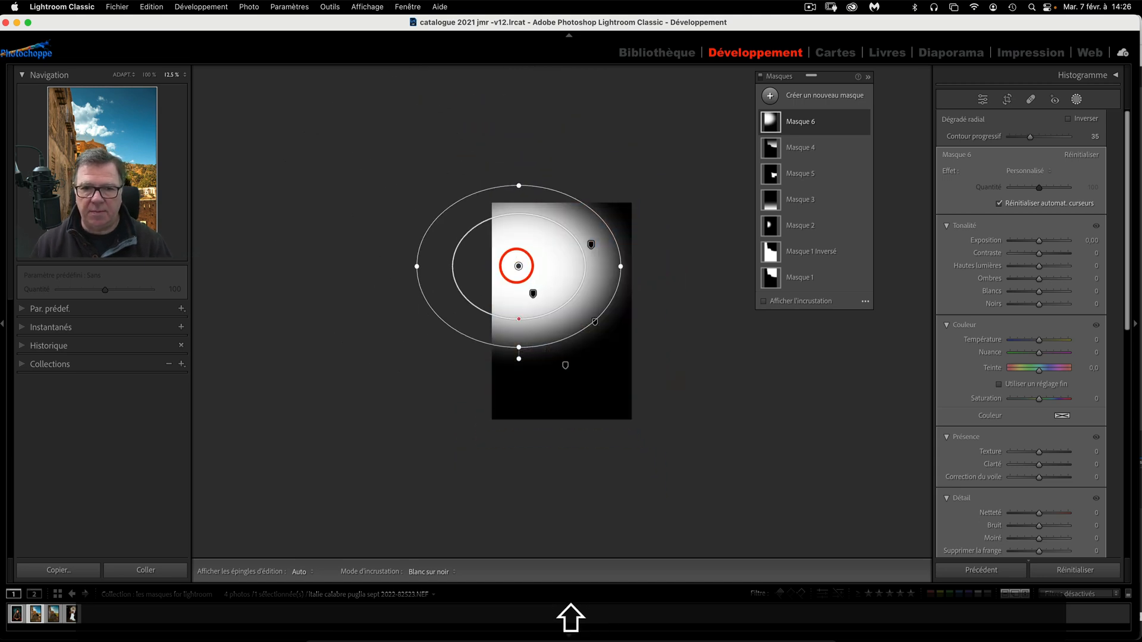
Step: Move the radial gradient towards the photo's middle and enlarge it until its outer ellipse extends well beyond all photo edges
{"action": "left_click_drag", "start_coordinate": [518, 266], "coordinate": [551, 296]}
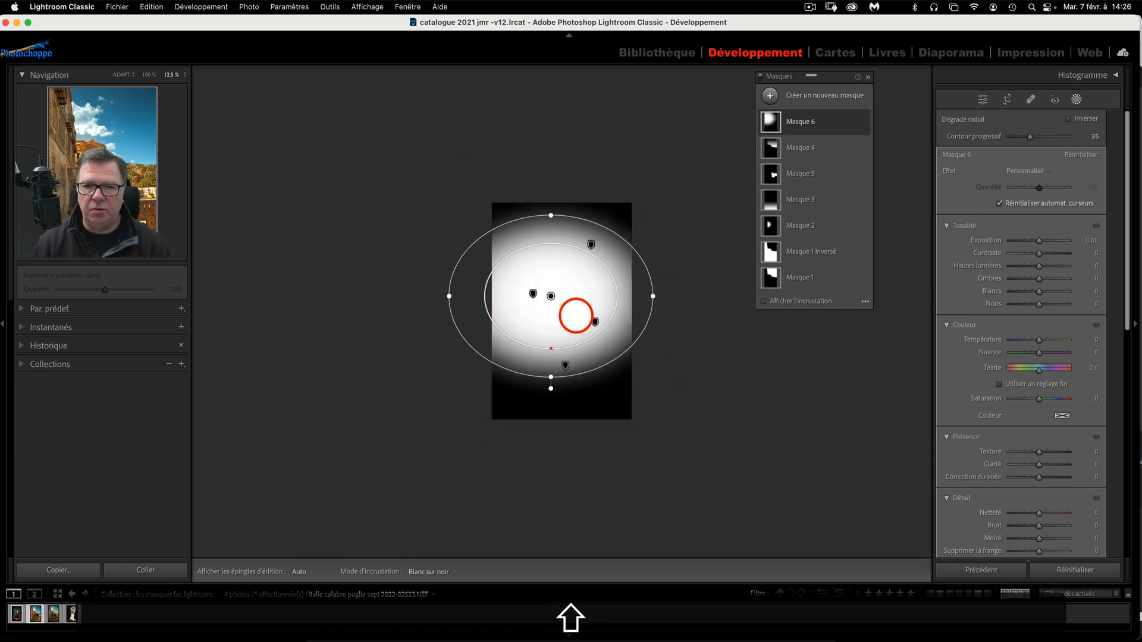
{"action": "left_click_drag", "start_coordinate": [655, 297], "coordinate": [709, 311]}
{"action": "left_click_drag", "start_coordinate": [548, 377], "coordinate": [551, 451]}
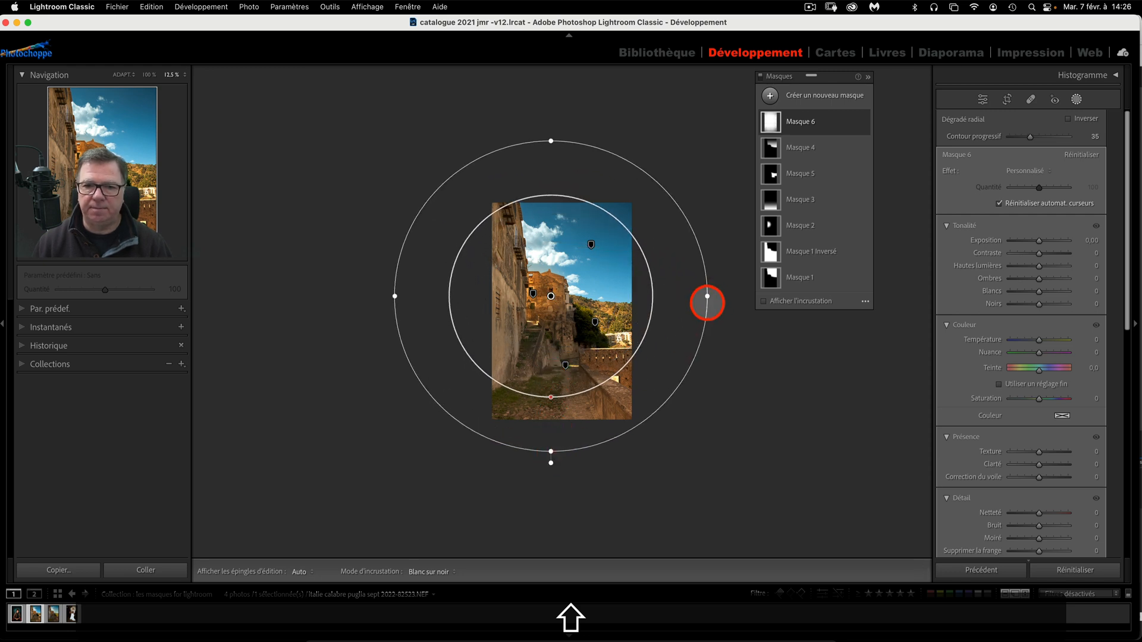
{"action": "left_click_drag", "start_coordinate": [707, 296], "coordinate": [724, 296]}
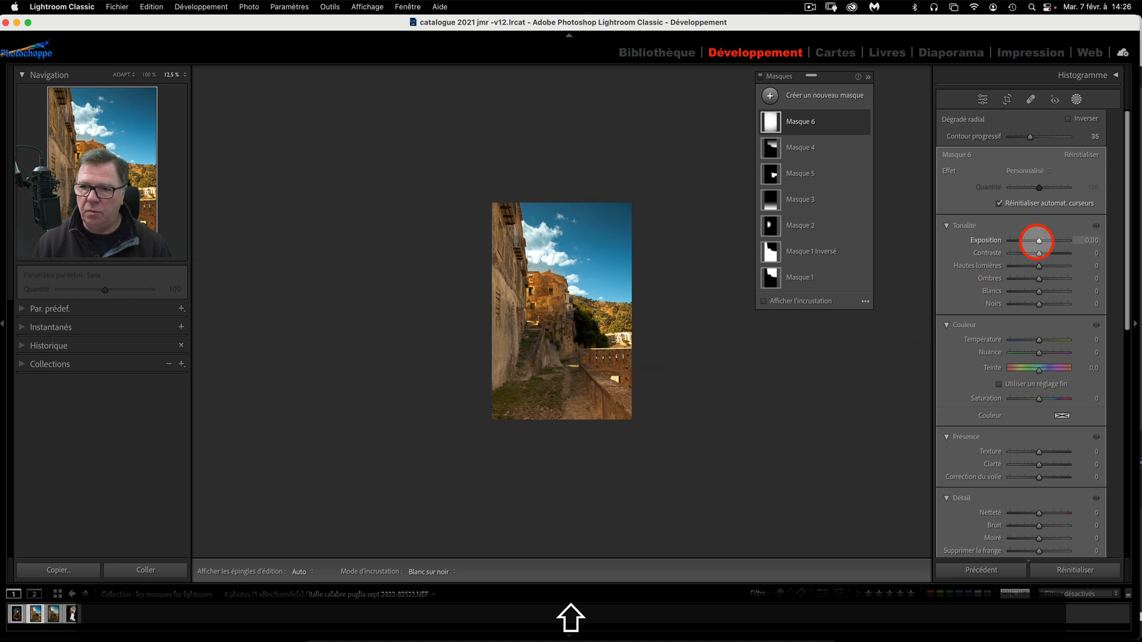
Step: Invert Masque 6 and set its Exposition to -2,09 to darken the photo's borders
{"action": "mouse_move", "coordinate": [1038, 239]}
{"action": "left_mouse_down"}
{"action": "mouse_move", "coordinate": [1023, 238]}
{"action": "mouse_move", "coordinate": [1039, 239]}
{"action": "left_mouse_up"}
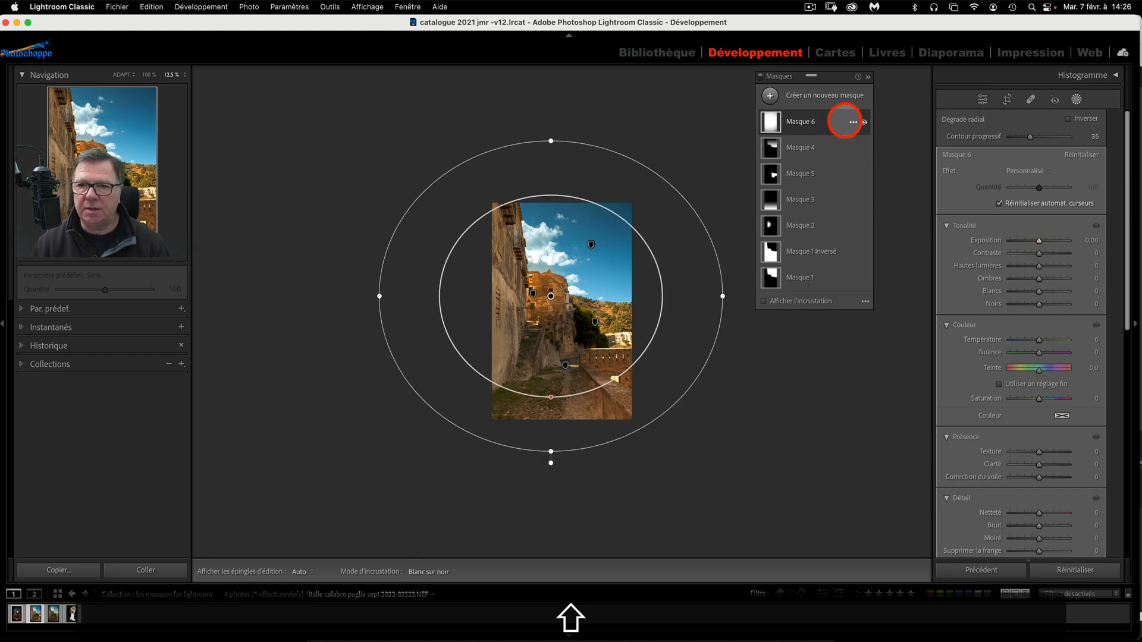
{"action": "left_click", "coordinate": [852, 121]}
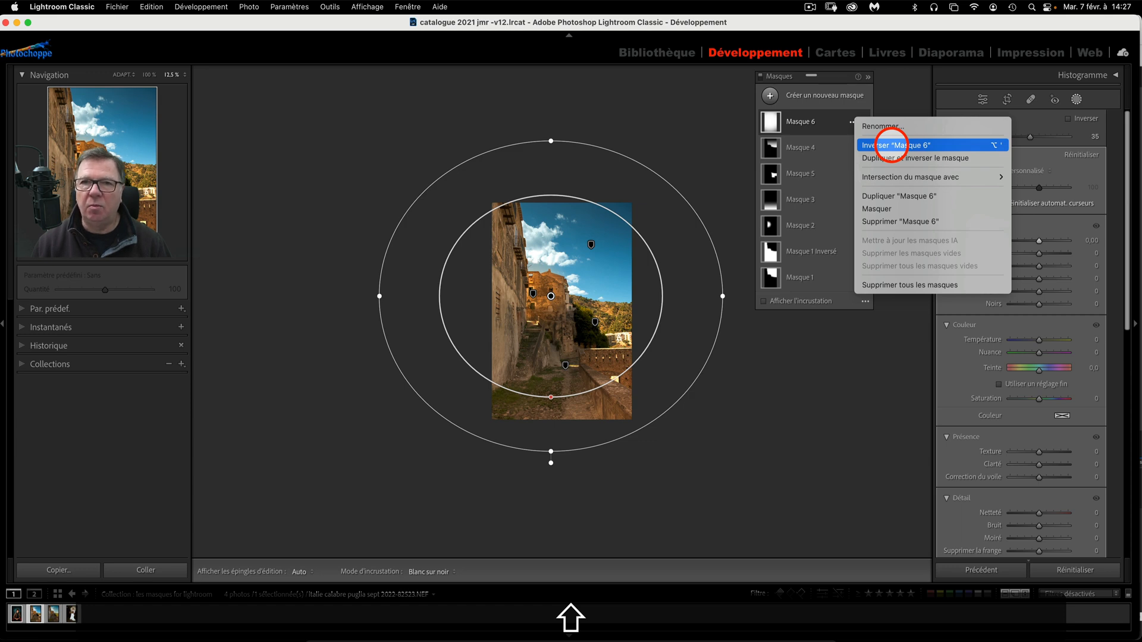
{"action": "left_click", "coordinate": [891, 146]}
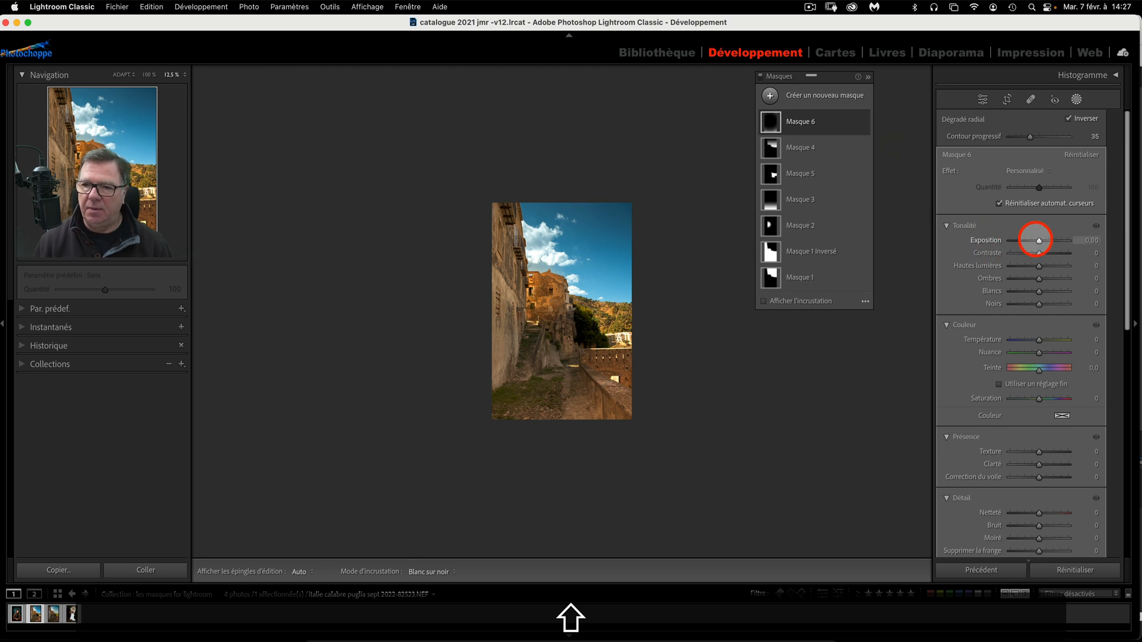
{"action": "mouse_move", "coordinate": [1039, 239]}
{"action": "left_mouse_down"}
{"action": "mouse_move", "coordinate": [978, 239]}
{"action": "mouse_move", "coordinate": [1025, 241]}
{"action": "left_mouse_up"}
{"action": "key", "text": "shift+super+plus"}
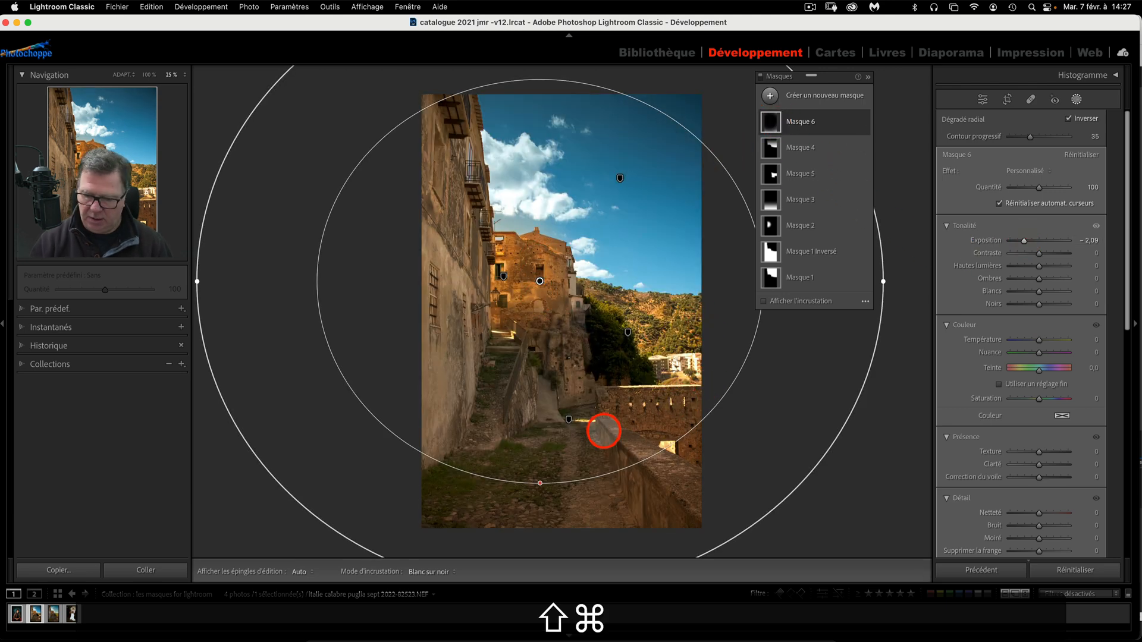
Step: Set Masque 6's Contour progressif to 48 and shrink its ellipse to about the photo's height, centred on the image
{"action": "key", "text": "shift+super+minus"}
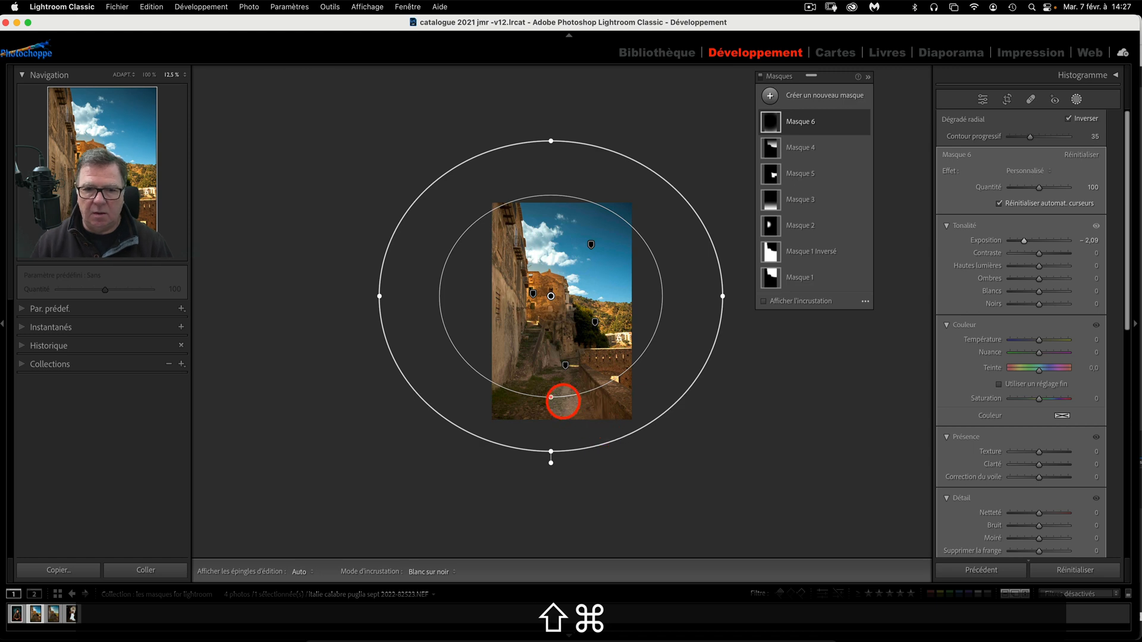
{"action": "left_click_drag", "start_coordinate": [551, 398], "coordinate": [553, 377]}
{"action": "left_click_drag", "start_coordinate": [722, 296], "coordinate": [695, 296]}
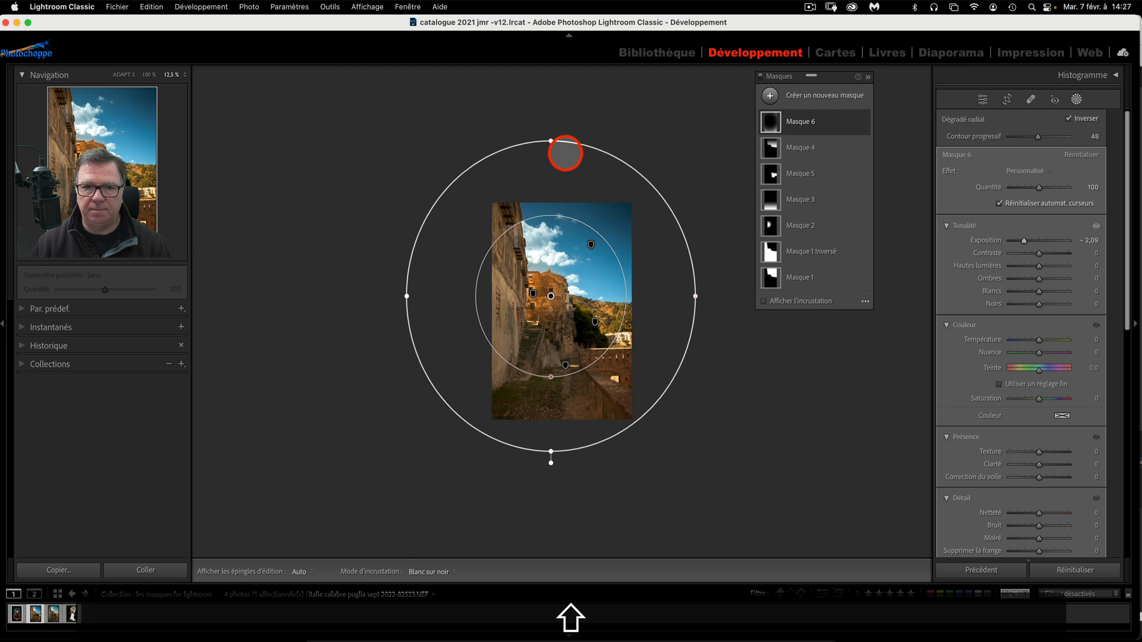
{"action": "left_click_drag", "start_coordinate": [551, 141], "coordinate": [561, 224]}
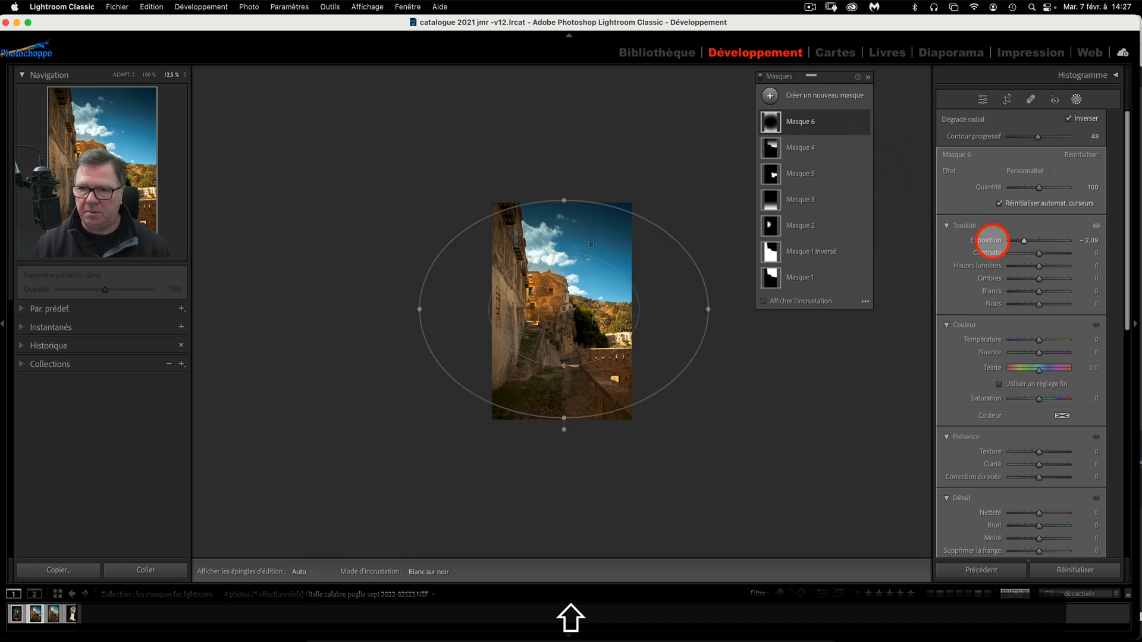
Step: Set the display of edit pins to Jamais to view the photo without mask outlines
{"action": "mouse_move", "coordinate": [841, 121]}
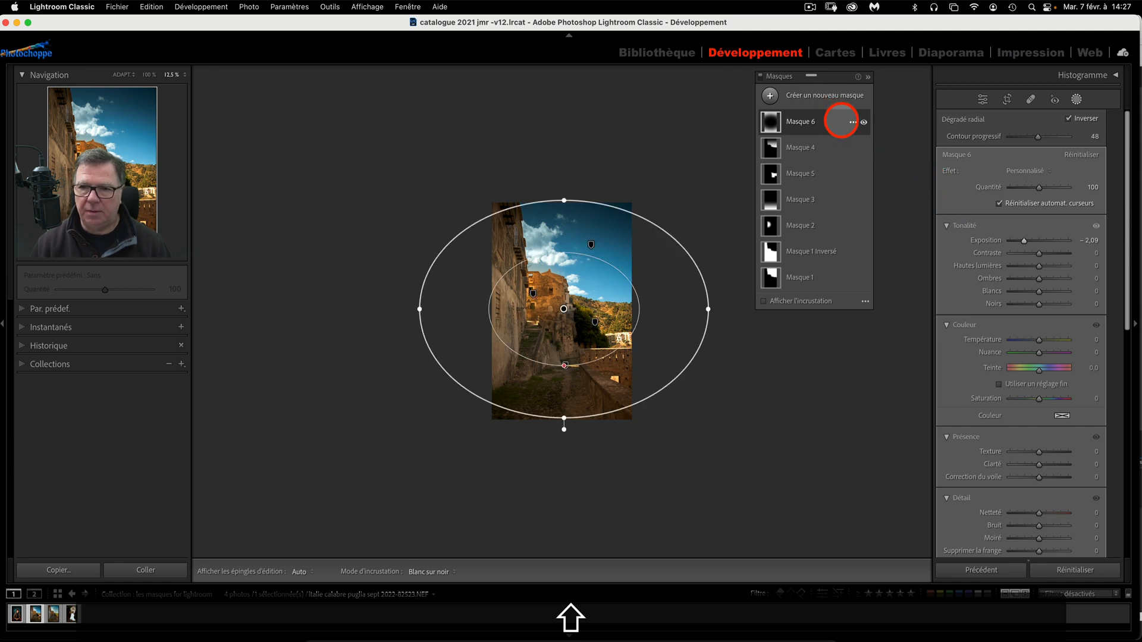
{"action": "key", "text": "shift+h"}
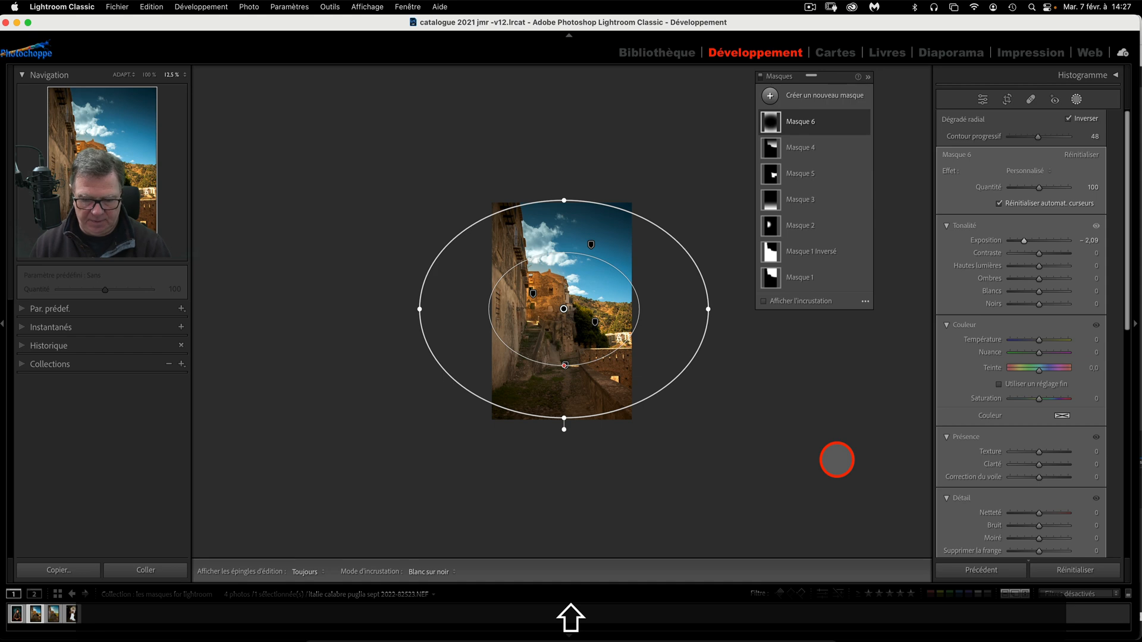
{"action": "key", "text": "shift+h"}
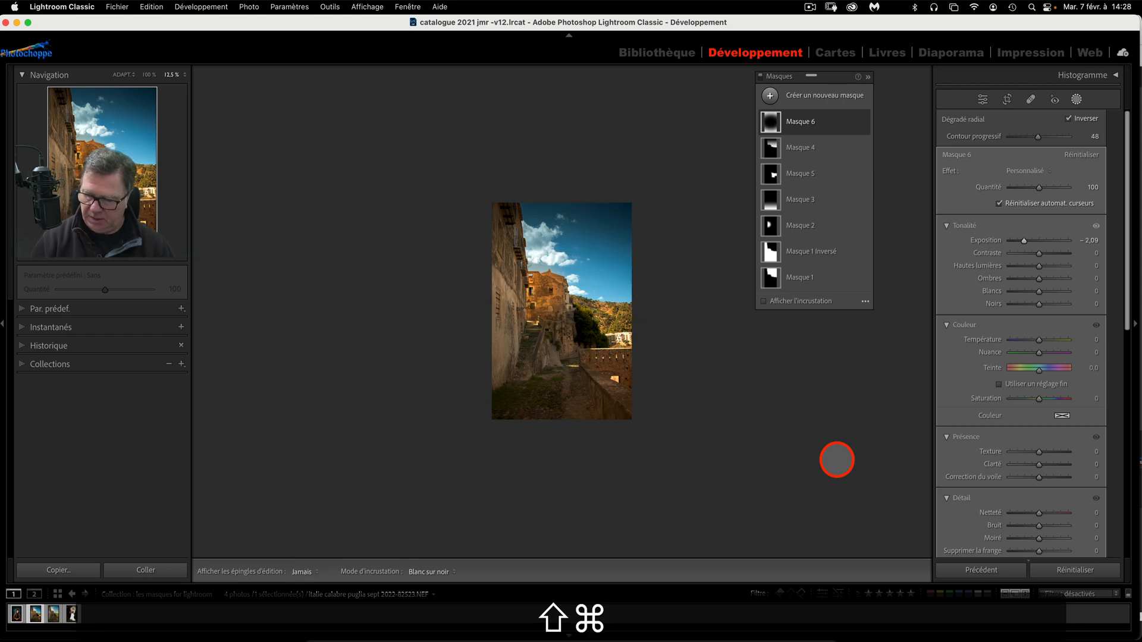
{"action": "key", "text": "shift+super+plus"}
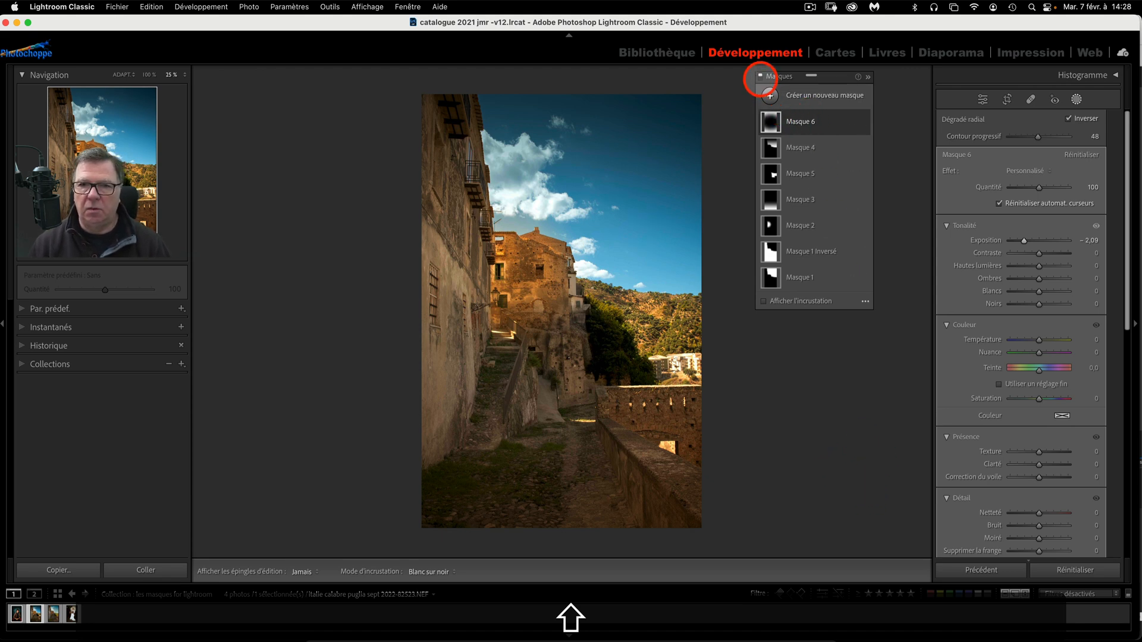
Step: Compare the photo with all masks disabled and enabled, and with its original Avant state
{"action": "left_click", "coordinate": [760, 77]}
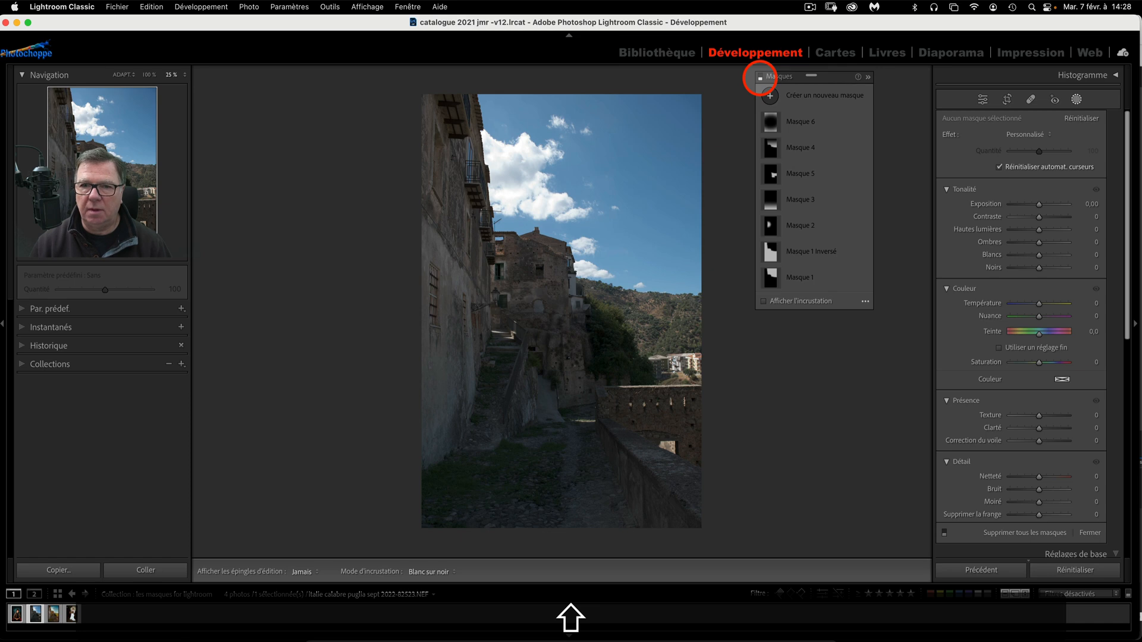
{"action": "left_click", "coordinate": [760, 77]}
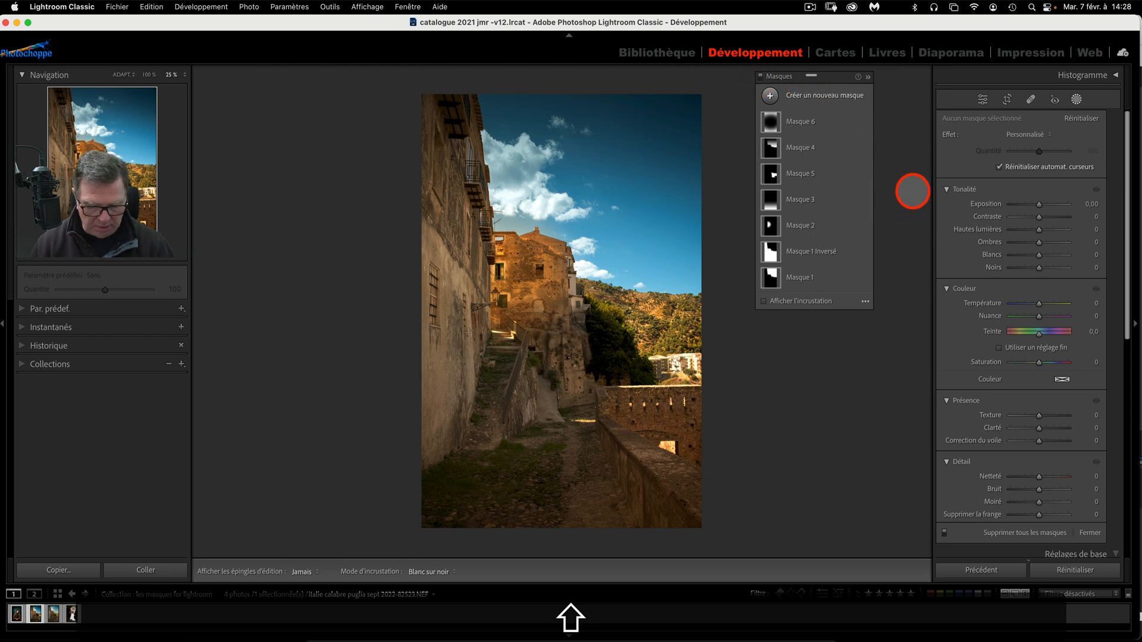
{"action": "key", "text": "alt"}
{"action": "key", "text": "alt+shift+x"}
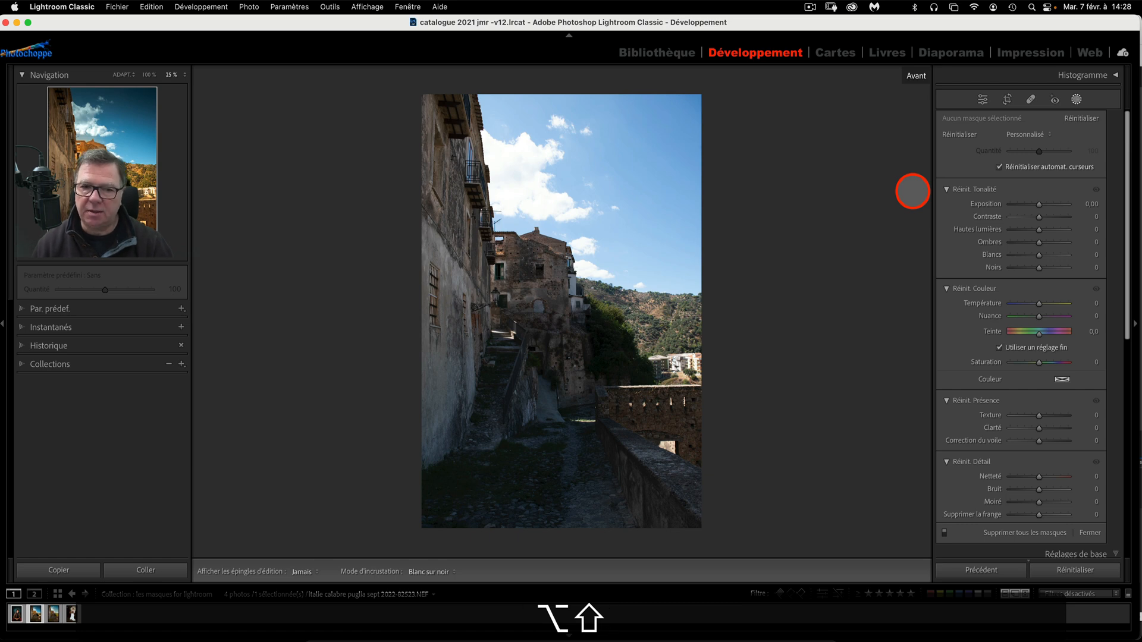
{"action": "key", "text": "alt+shift+x"}
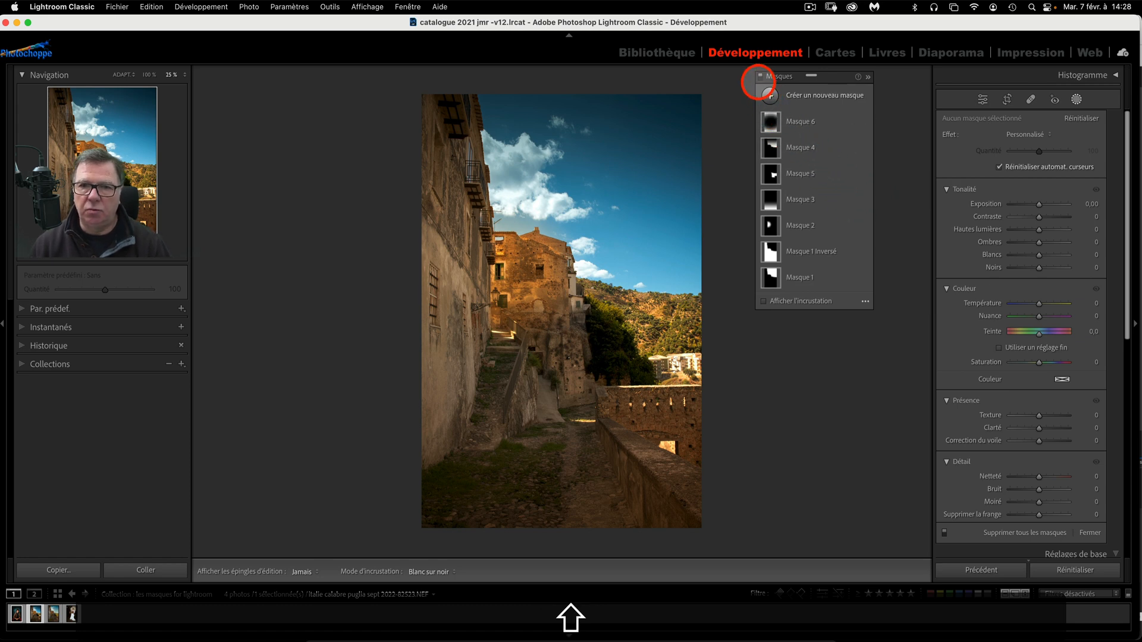
{"action": "left_click", "coordinate": [760, 76]}
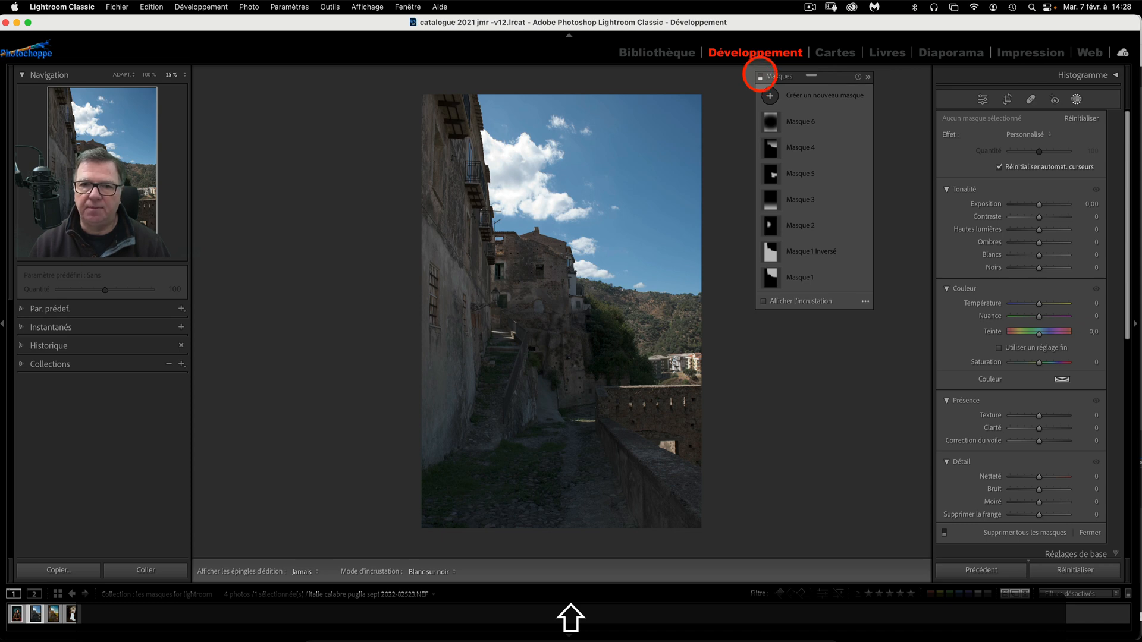
{"action": "left_click", "coordinate": [760, 76]}
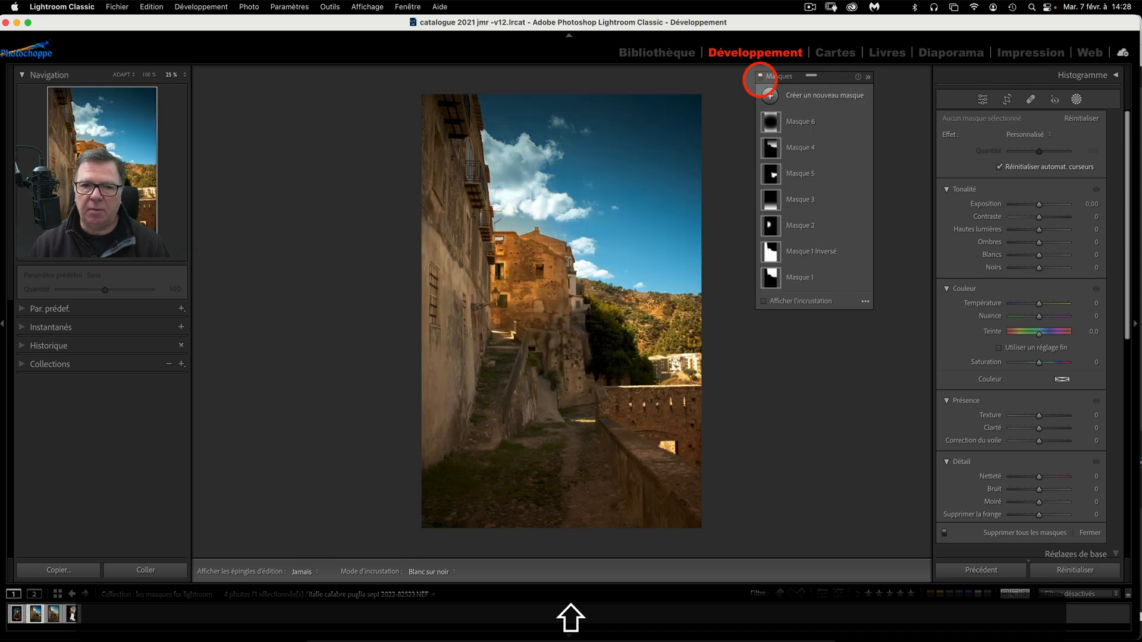
{"action": "key", "text": "backslash"}
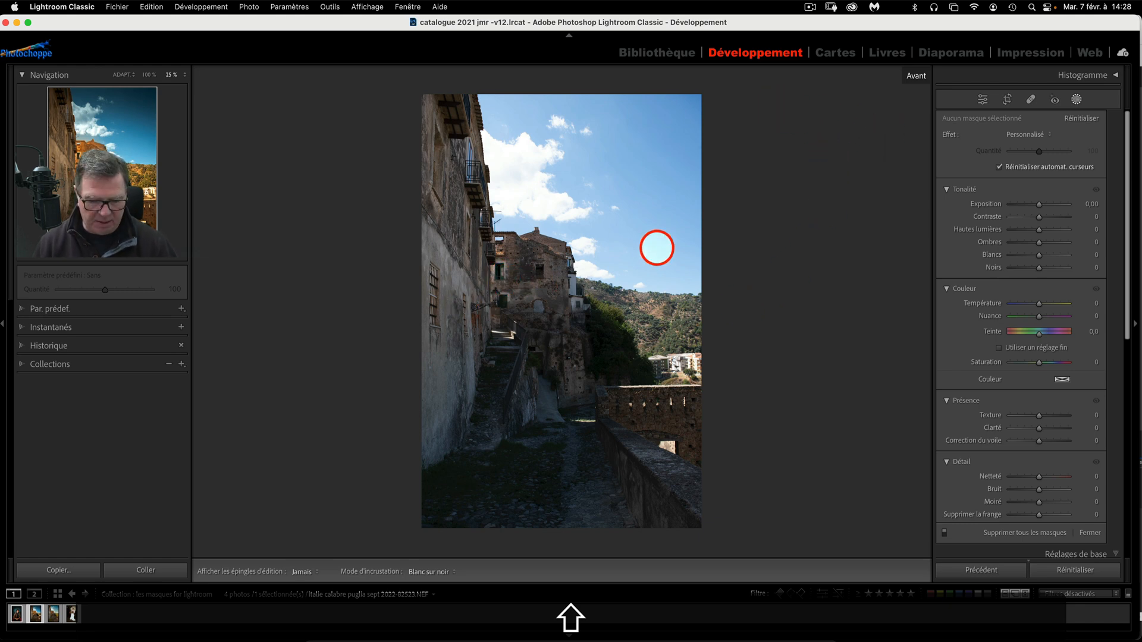
{"action": "key", "text": "alt+shift+x"}
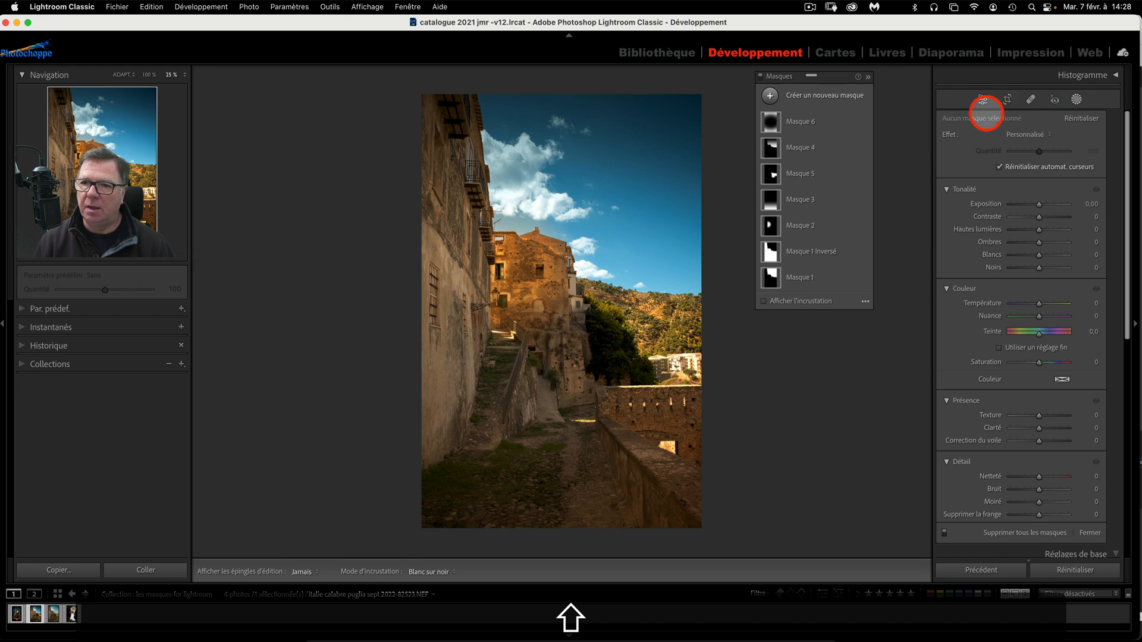
Step: Close the masking tools and show complete Avant and Après versions of the photo side by side
{"action": "left_click", "coordinate": [982, 100]}
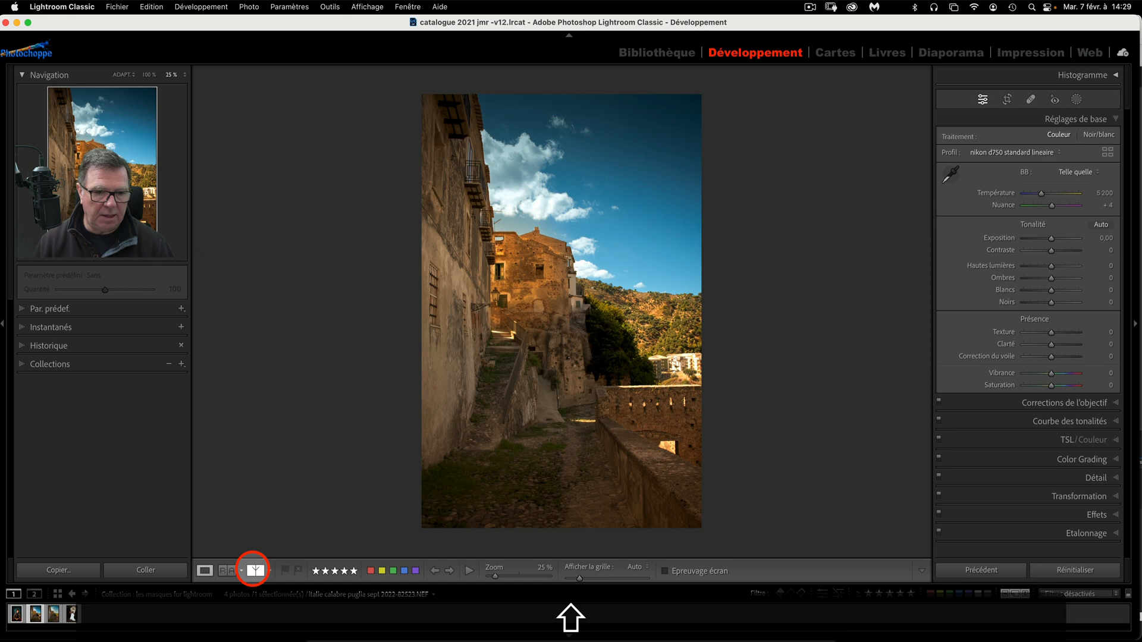
{"action": "left_click", "coordinate": [254, 571]}
{"action": "left_click", "coordinate": [254, 571]}
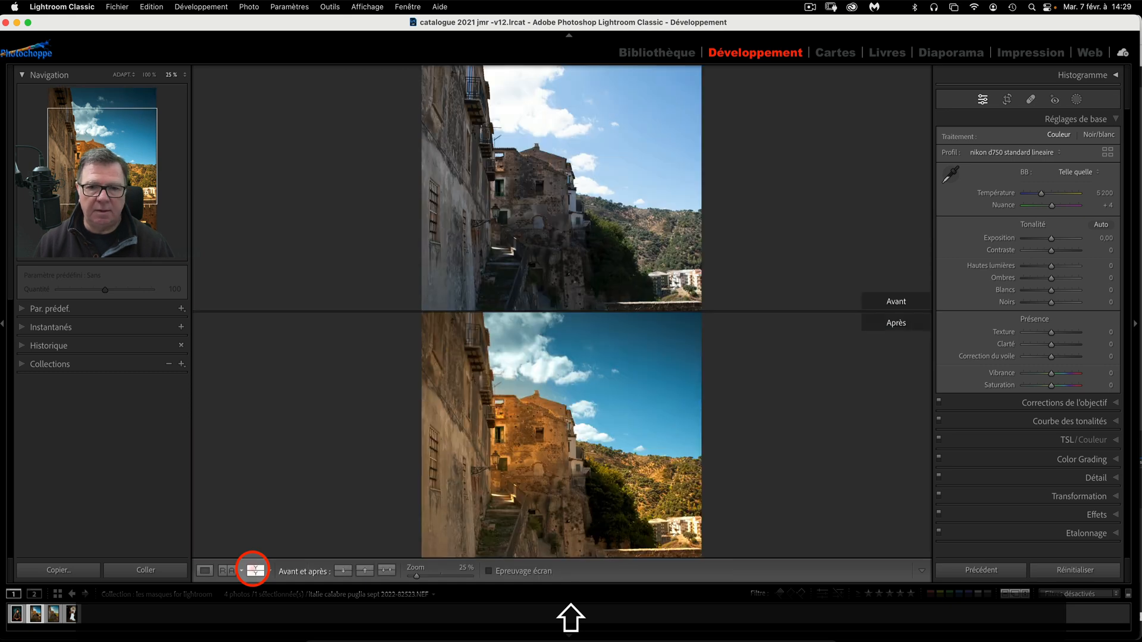
{"action": "left_click", "coordinate": [255, 571]}
{"action": "left_click", "coordinate": [255, 570]}
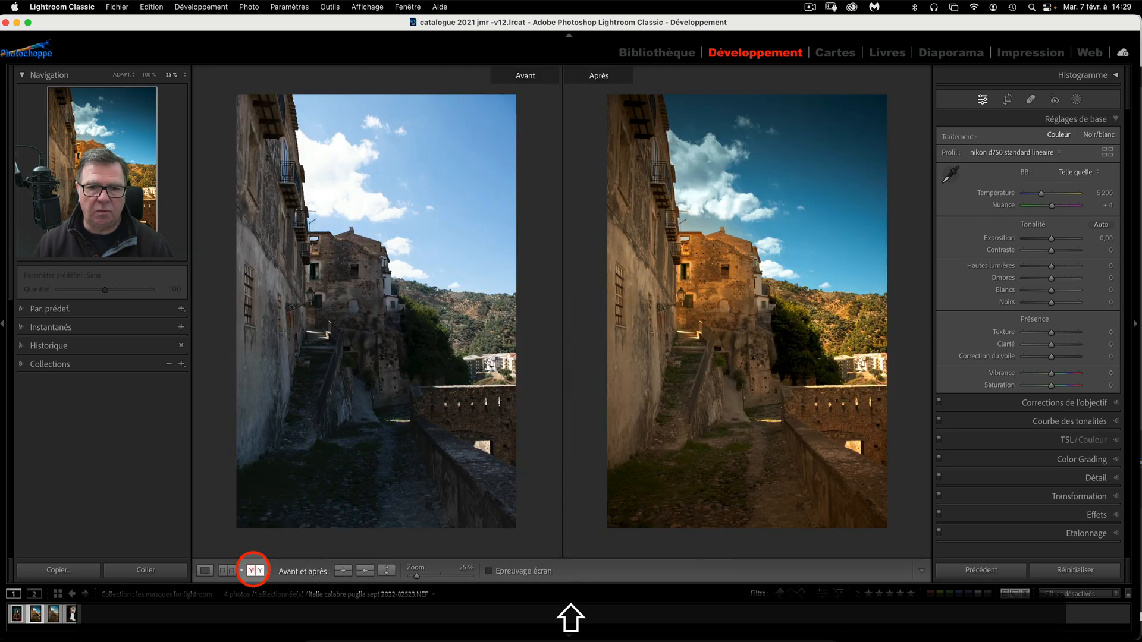